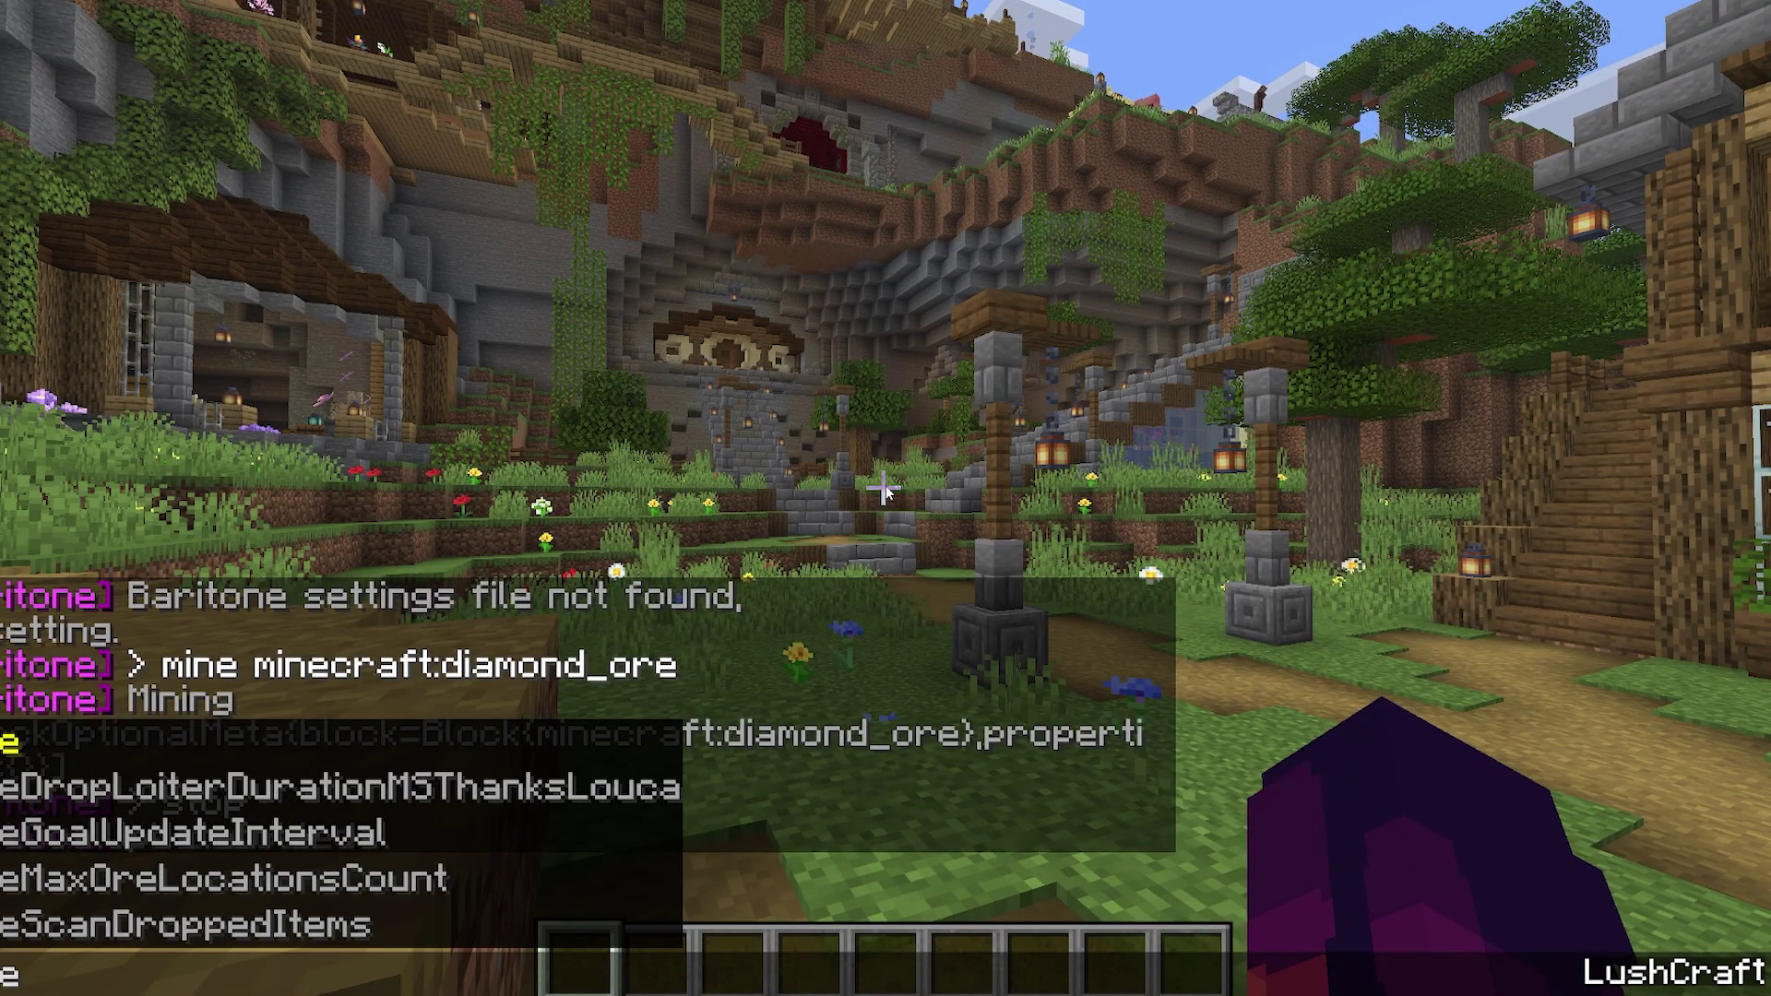
{"action": "type", "text": " diamon"}
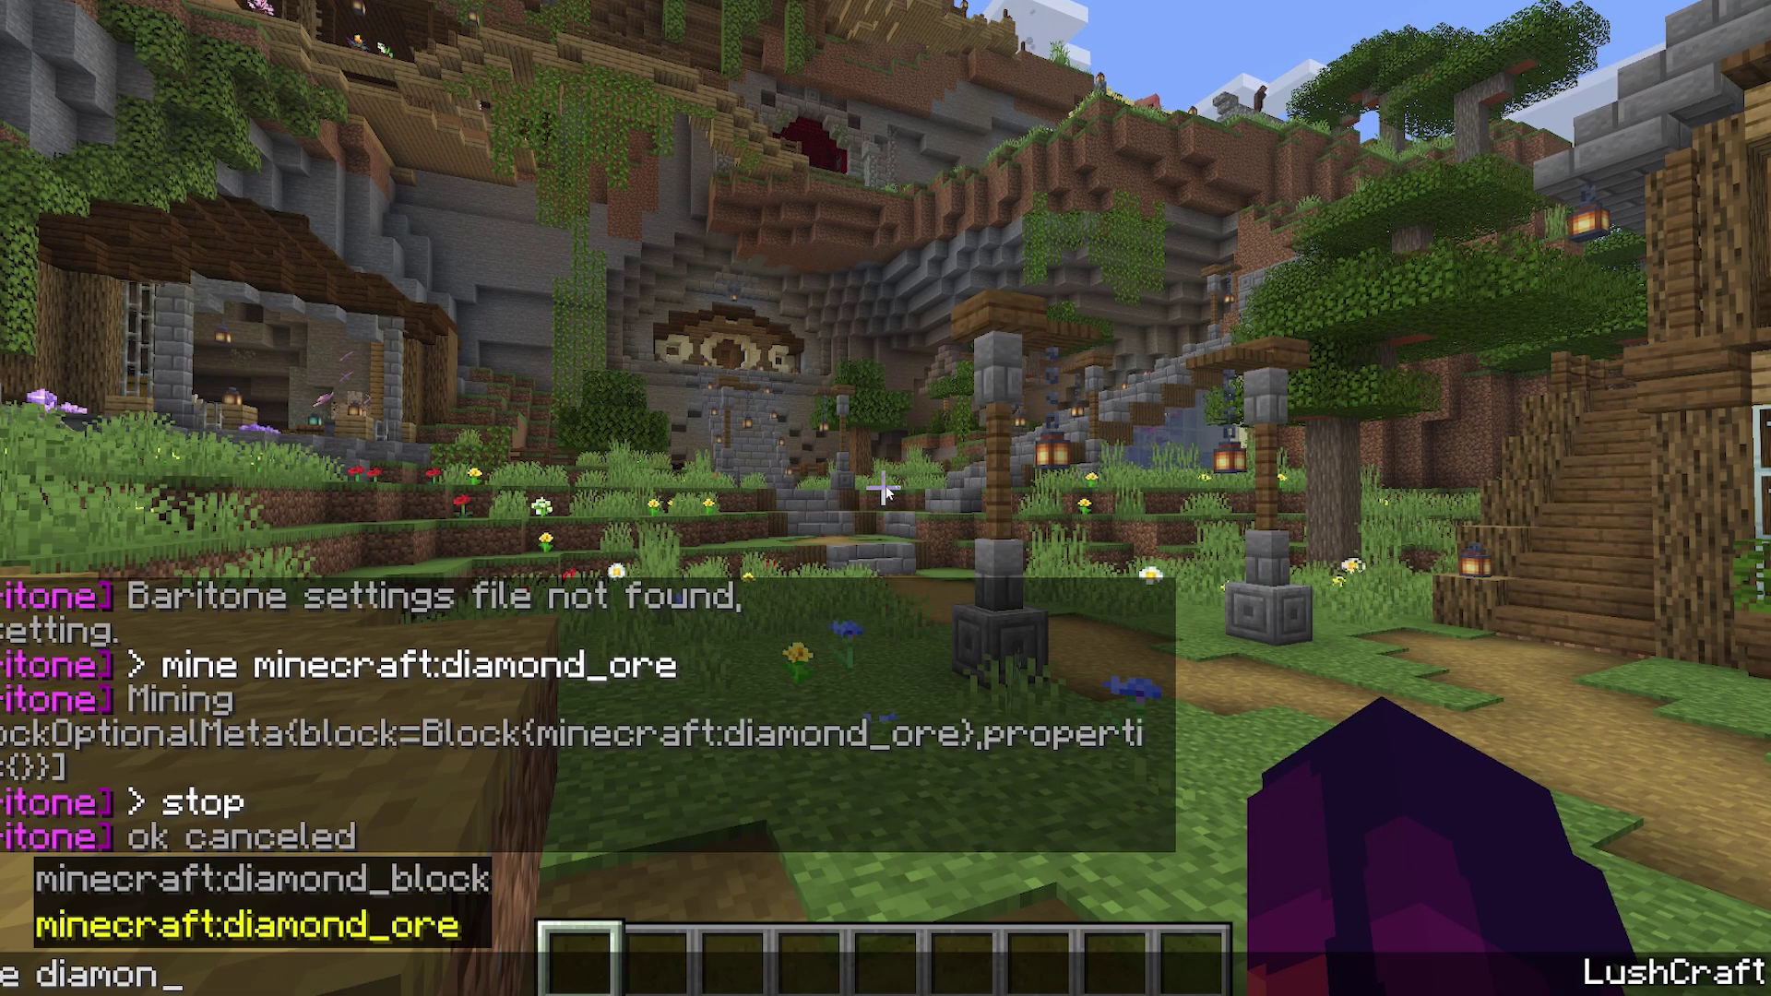
Send '#mine diamond_ore' to Baritone, then cancel it with '#stop'.
{"action": "key", "text": "Tab"}
{"action": "key", "text": "Return"}
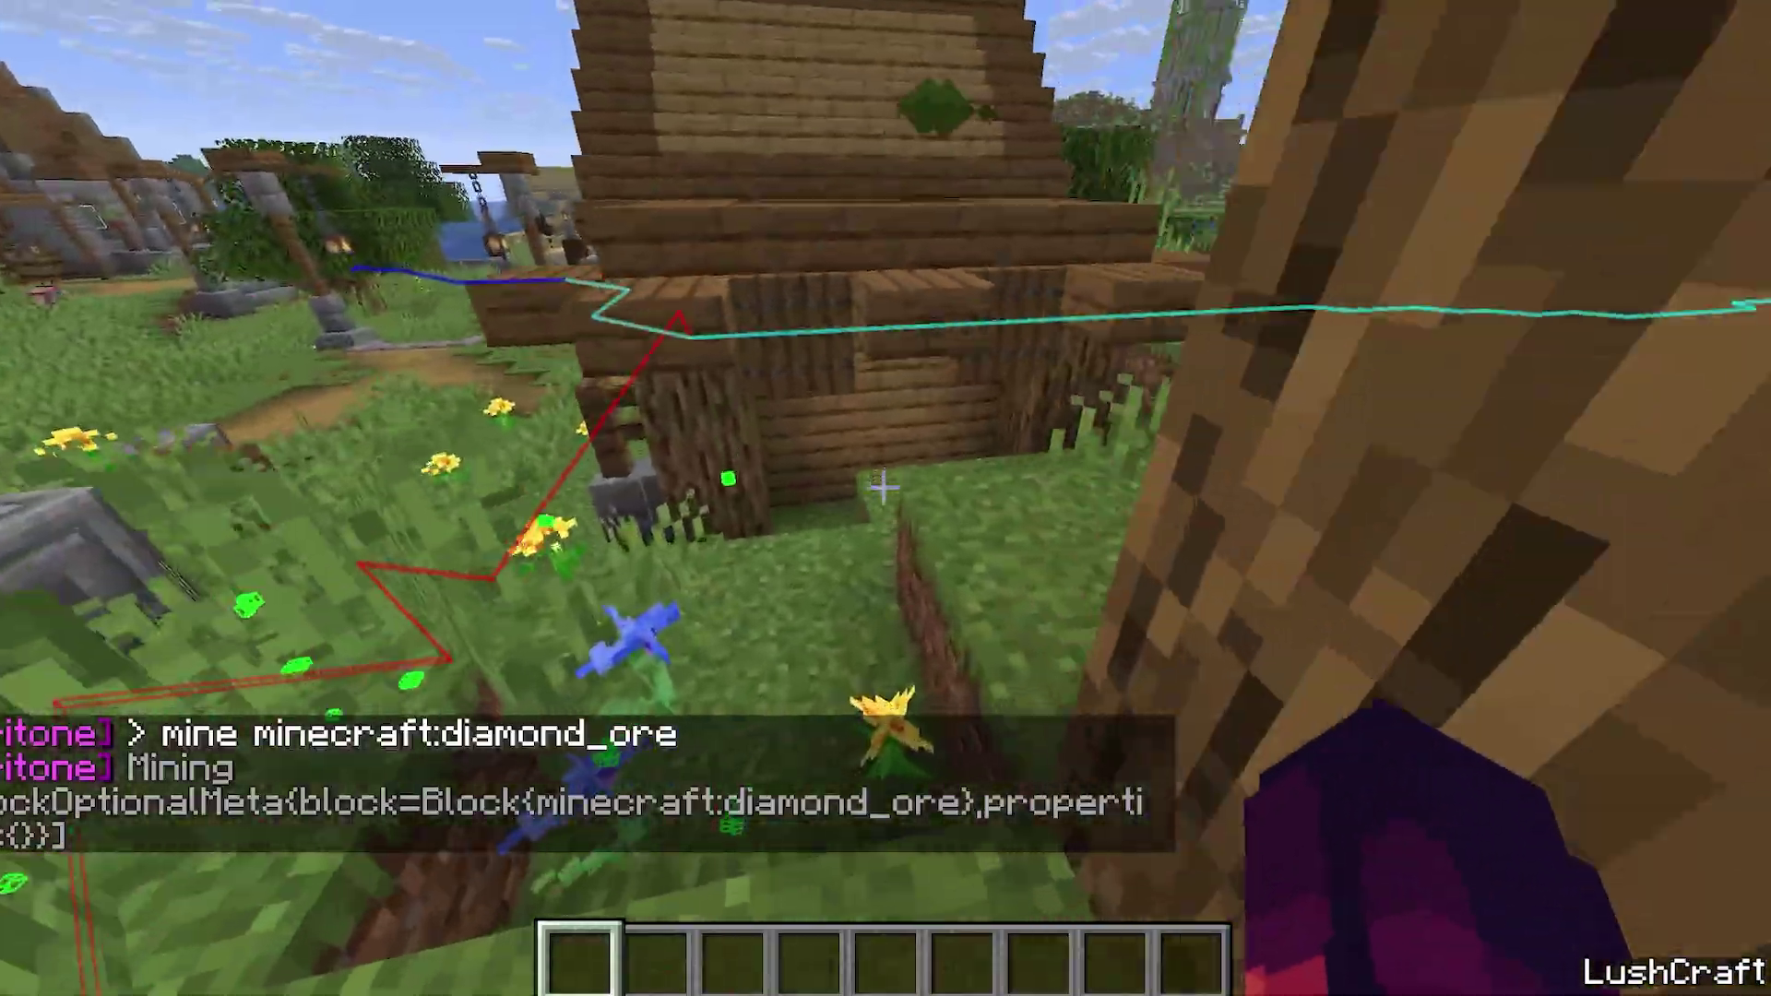
{"action": "key", "text": "t"}
{"action": "type", "text": "p"}
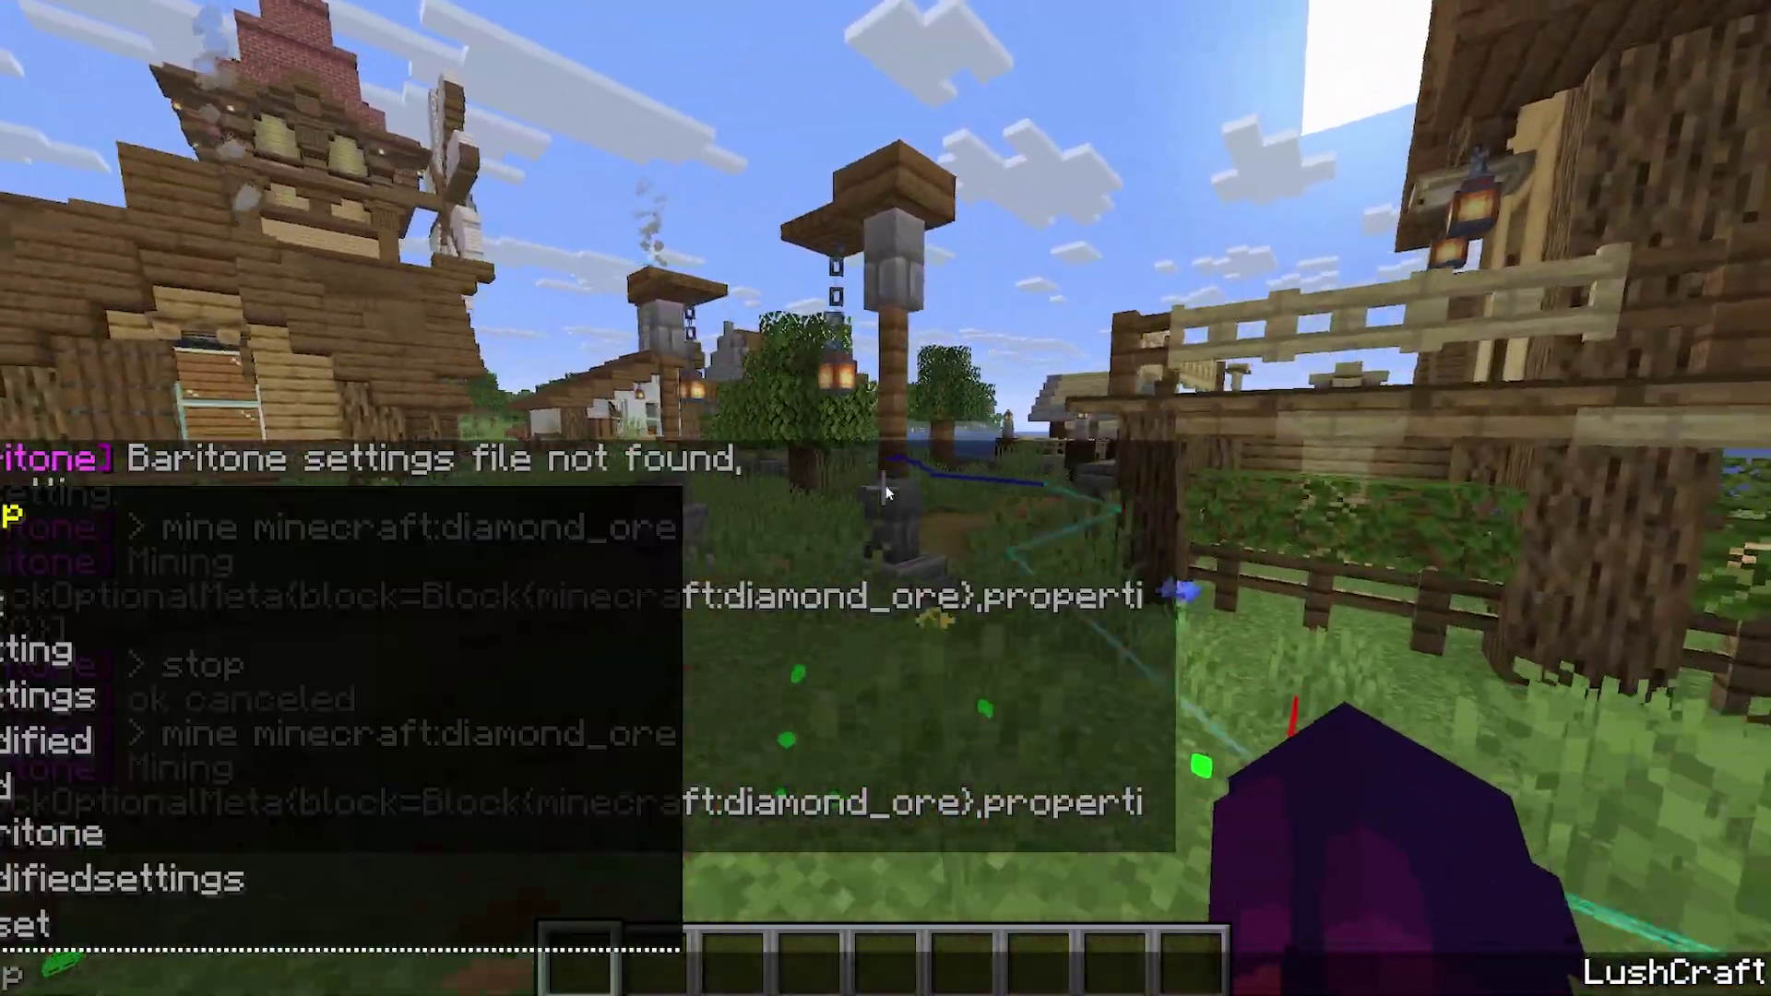
{"action": "key", "text": "Return"}
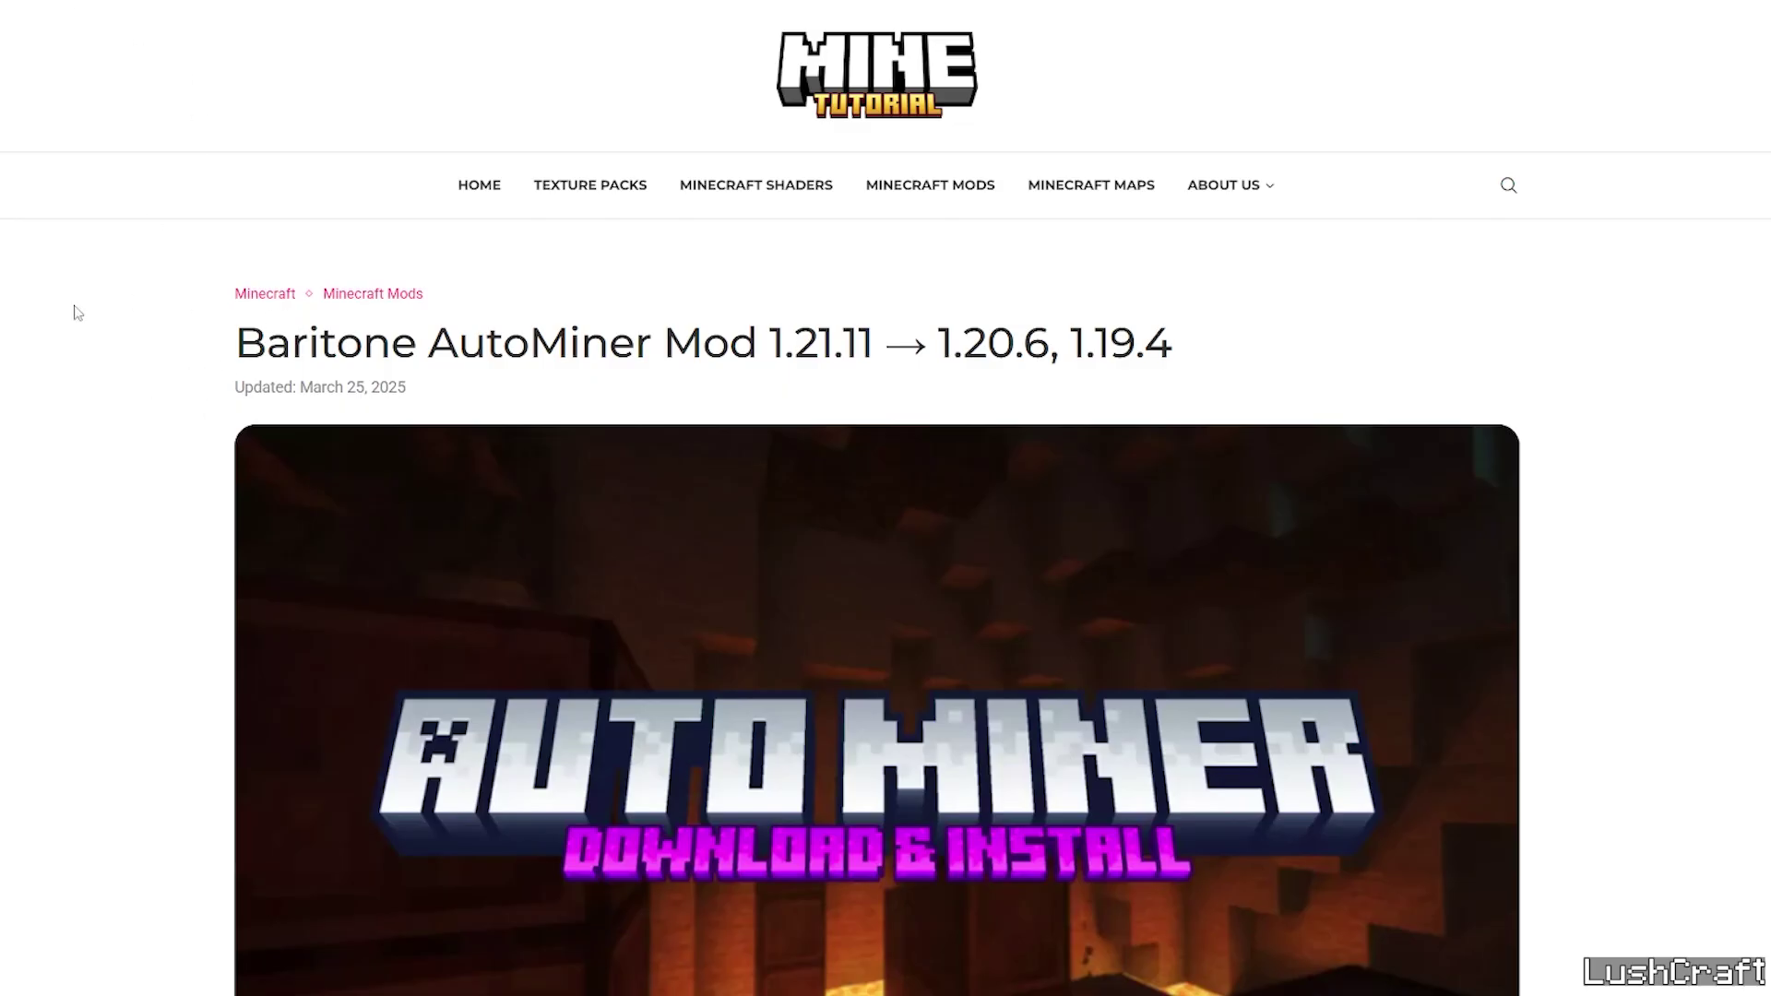
Select the Baritone AutoMiner Mod title text on the article page.
{"action": "left_click_drag", "start_coordinate": [296, 344], "coordinate": [865, 350]}
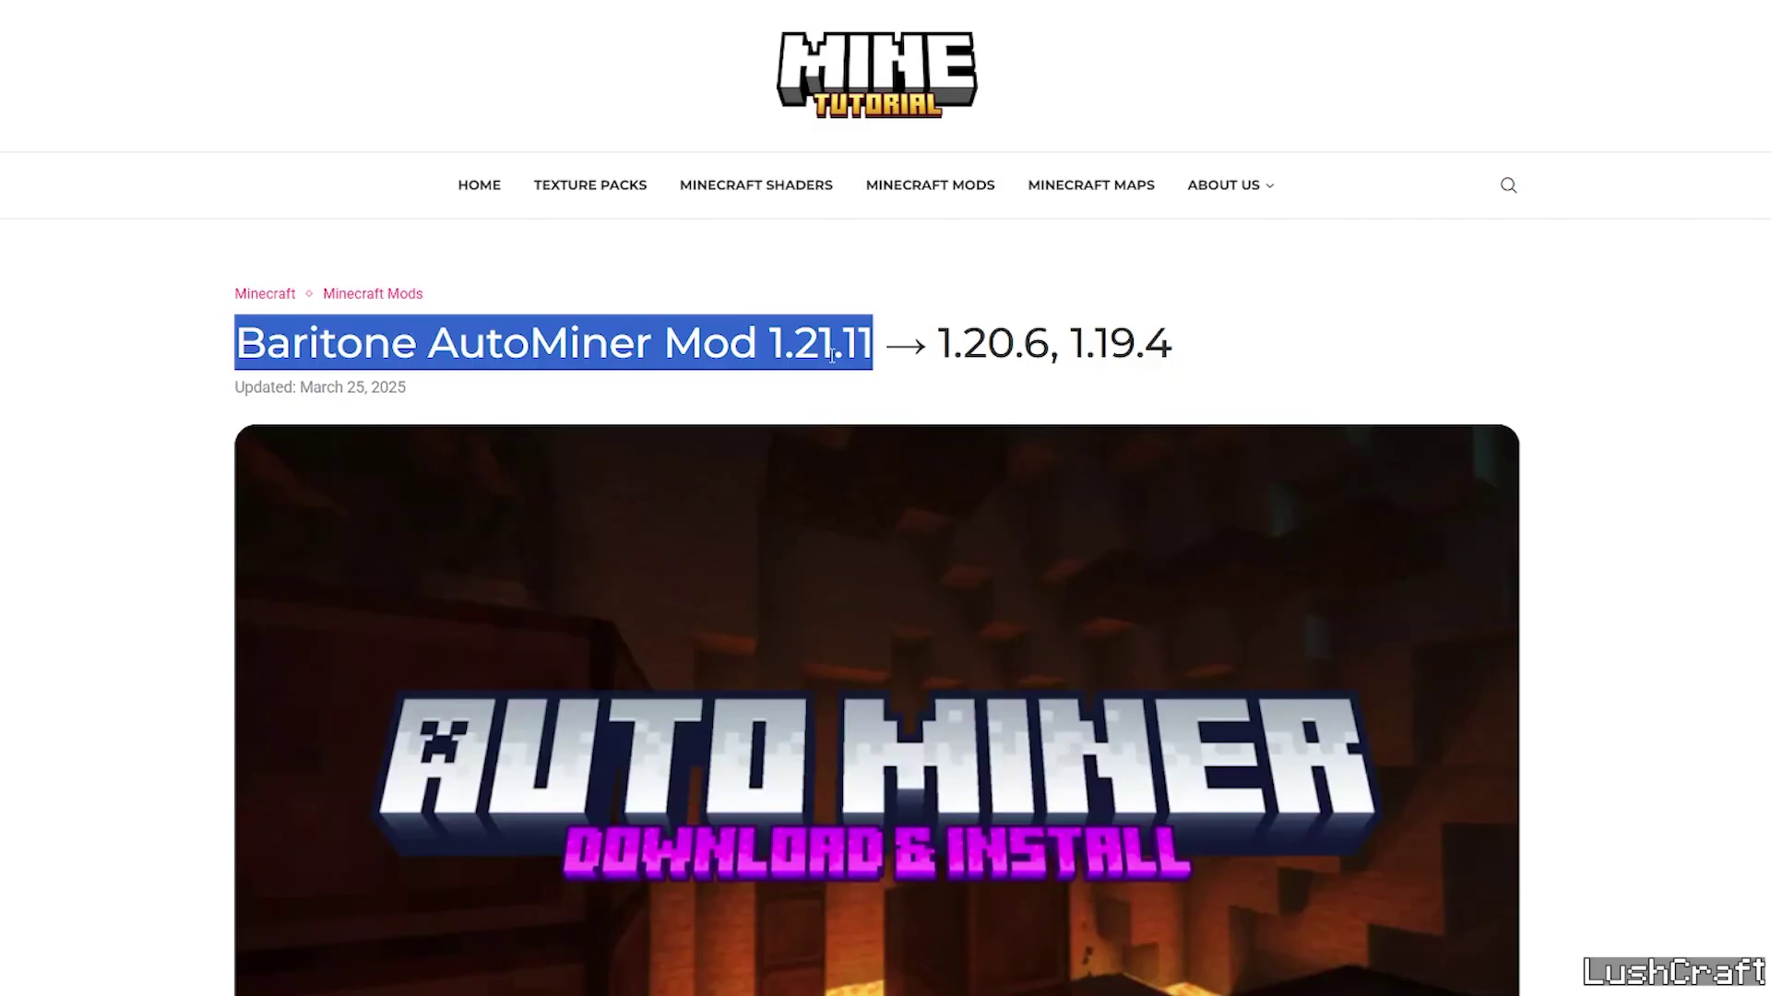
{"action": "scroll", "coordinate": [49, 380], "scroll_direction": "down", "scroll_amount": 5}
{"action": "scroll", "coordinate": [69, 388], "scroll_direction": "down", "scroll_amount": 5}
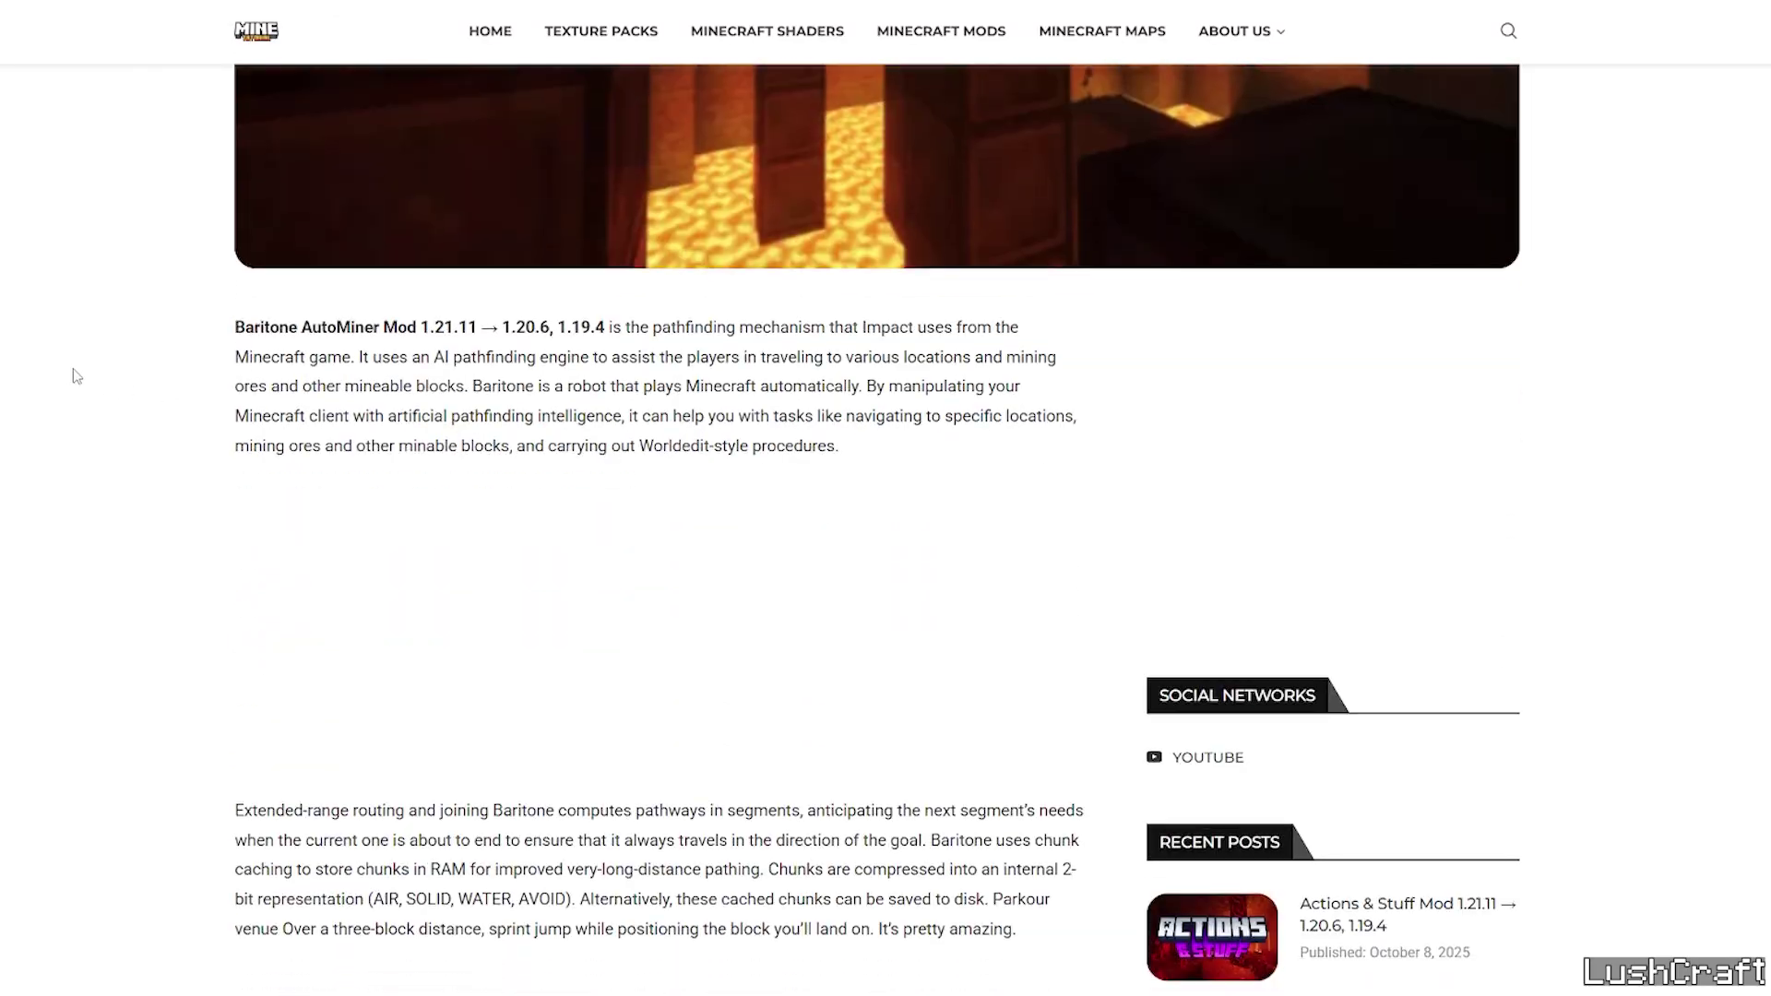
{"action": "scroll", "coordinate": [96, 402], "scroll_direction": "down", "scroll_amount": 4}
{"action": "scroll", "coordinate": [124, 408], "scroll_direction": "down", "scroll_amount": 3}
{"action": "scroll", "coordinate": [131, 411], "scroll_direction": "down", "scroll_amount": 5}
{"action": "scroll", "coordinate": [138, 415], "scroll_direction": "down", "scroll_amount": 5}
{"action": "scroll", "coordinate": [152, 428], "scroll_direction": "down", "scroll_amount": 4}
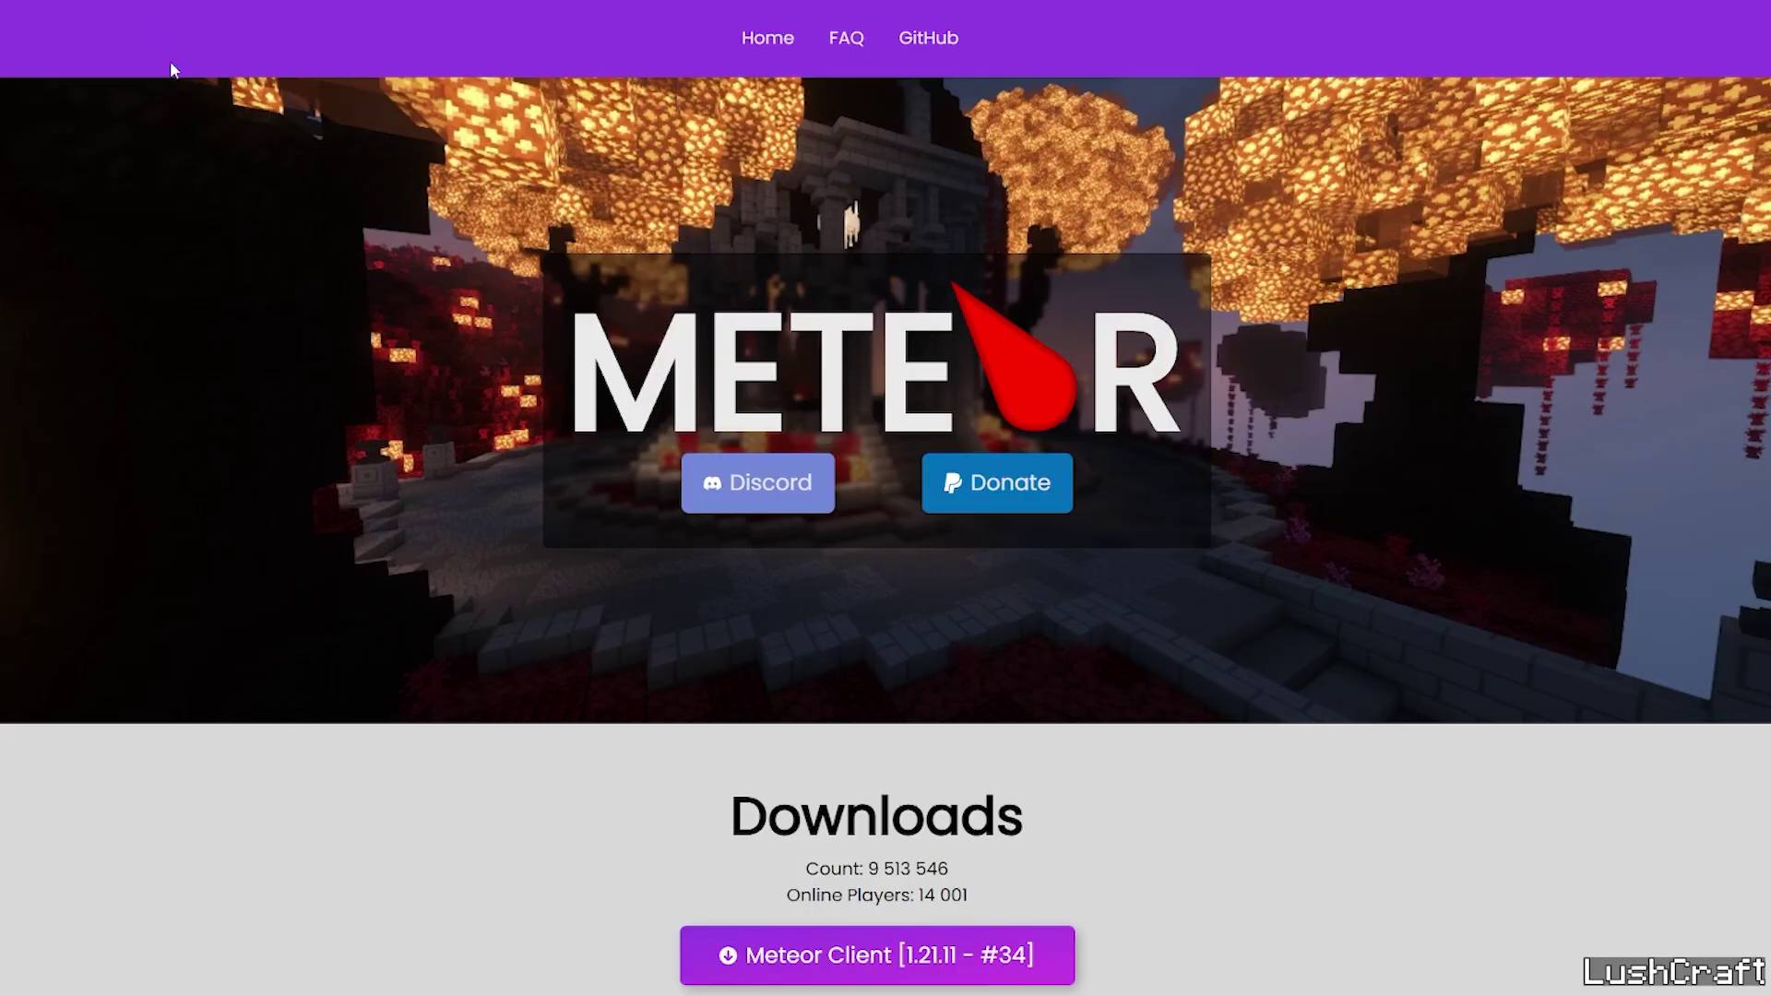
{"action": "scroll", "coordinate": [275, 270], "scroll_direction": "down", "scroll_amount": 3}
{"action": "scroll", "coordinate": [555, 318], "scroll_direction": "down", "scroll_amount": 2}
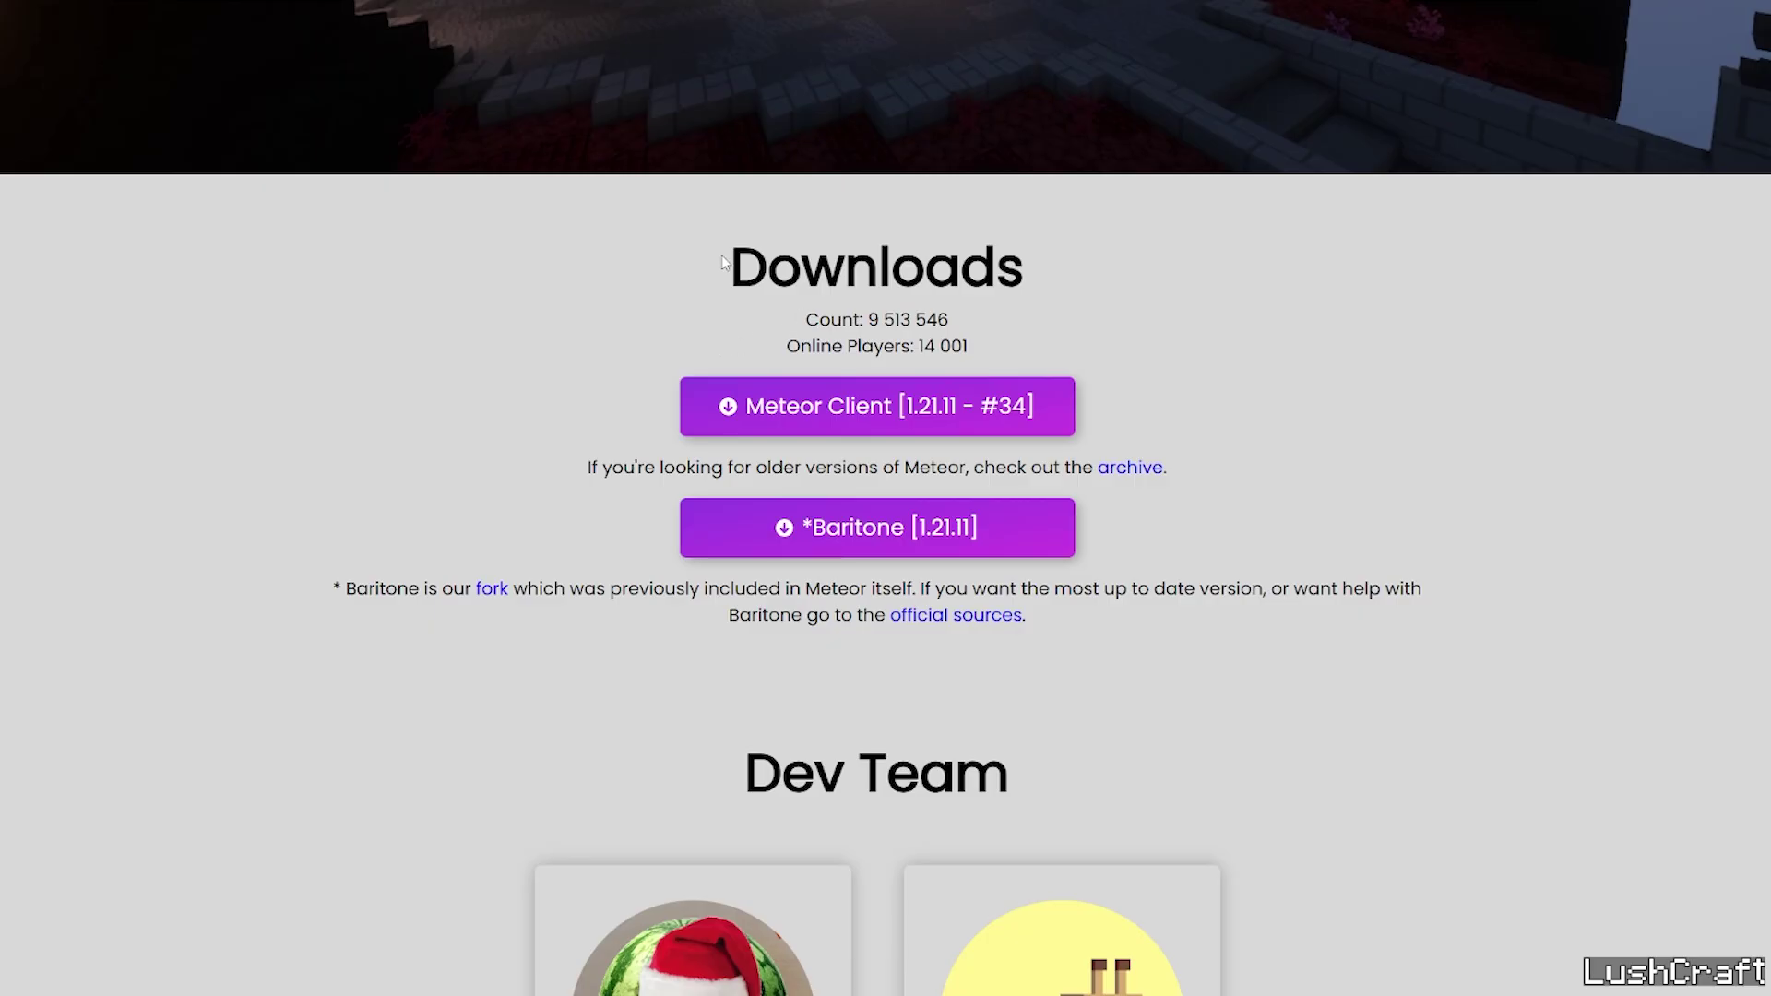
Download '*Baritone [1.21.11]' from meteorclient.com and the Fabric installer for Windows.
{"action": "left_click", "coordinate": [887, 539]}
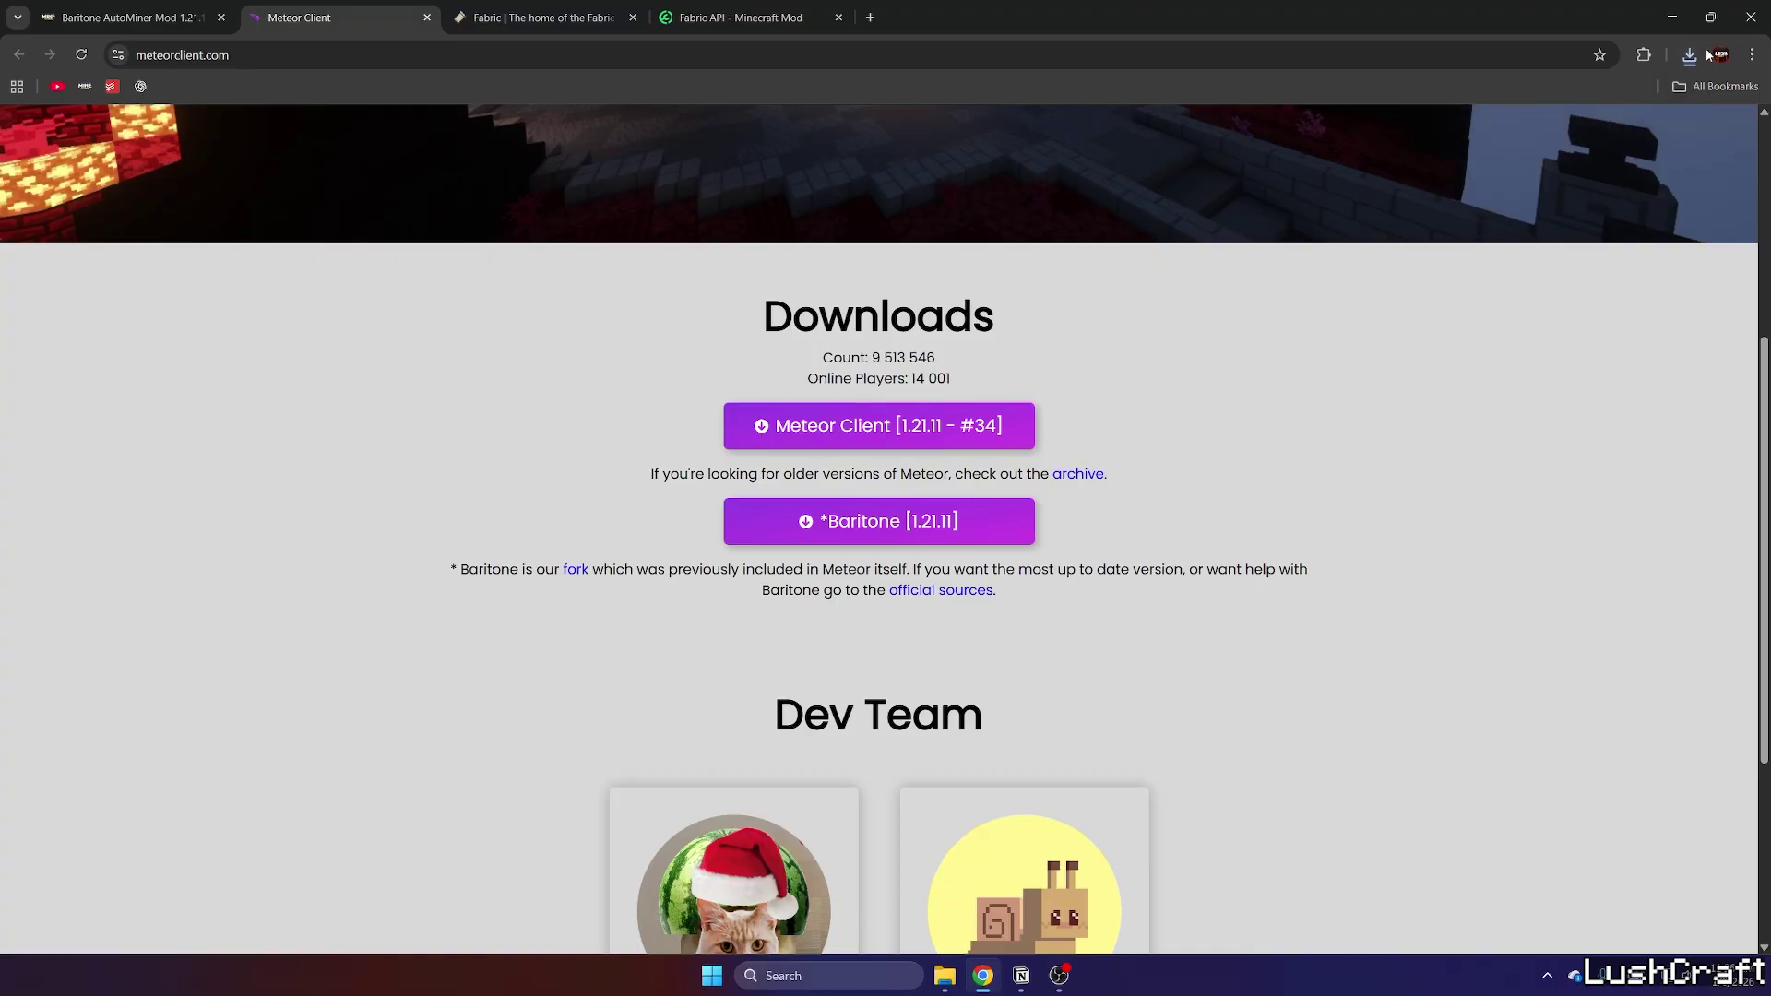
{"action": "left_click", "coordinate": [1721, 53]}
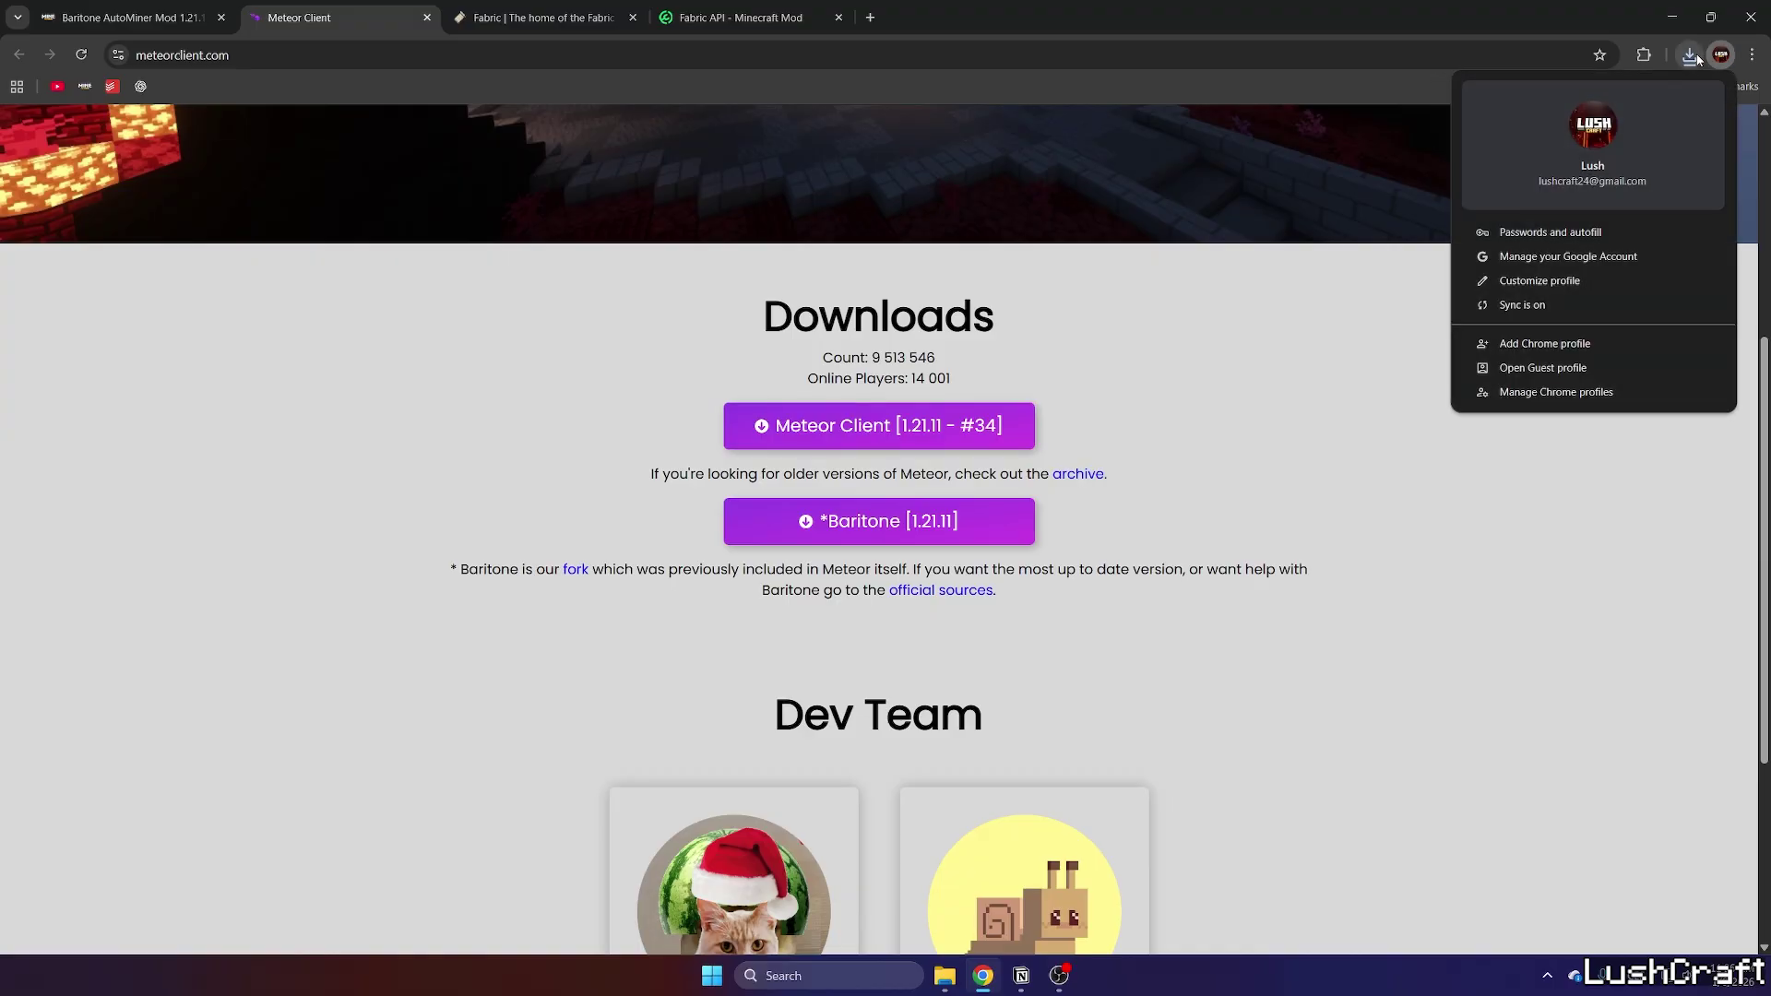
{"action": "left_click", "coordinate": [539, 18]}
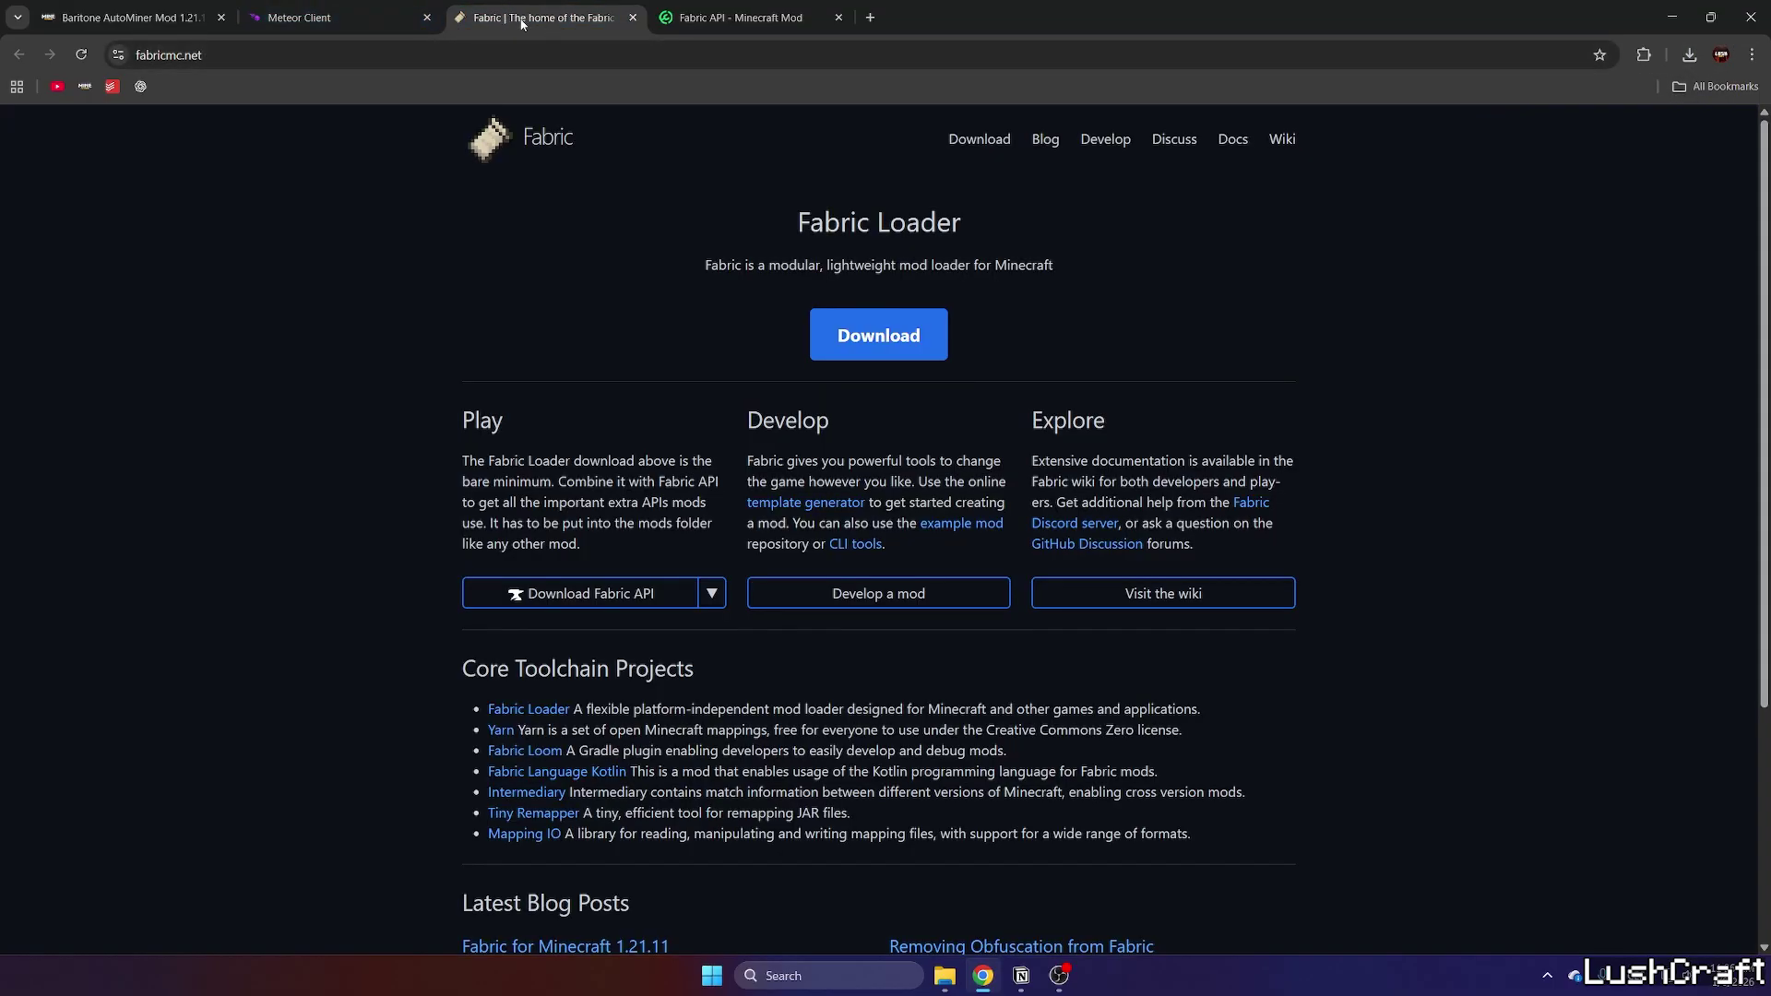
{"action": "left_click", "coordinate": [878, 336]}
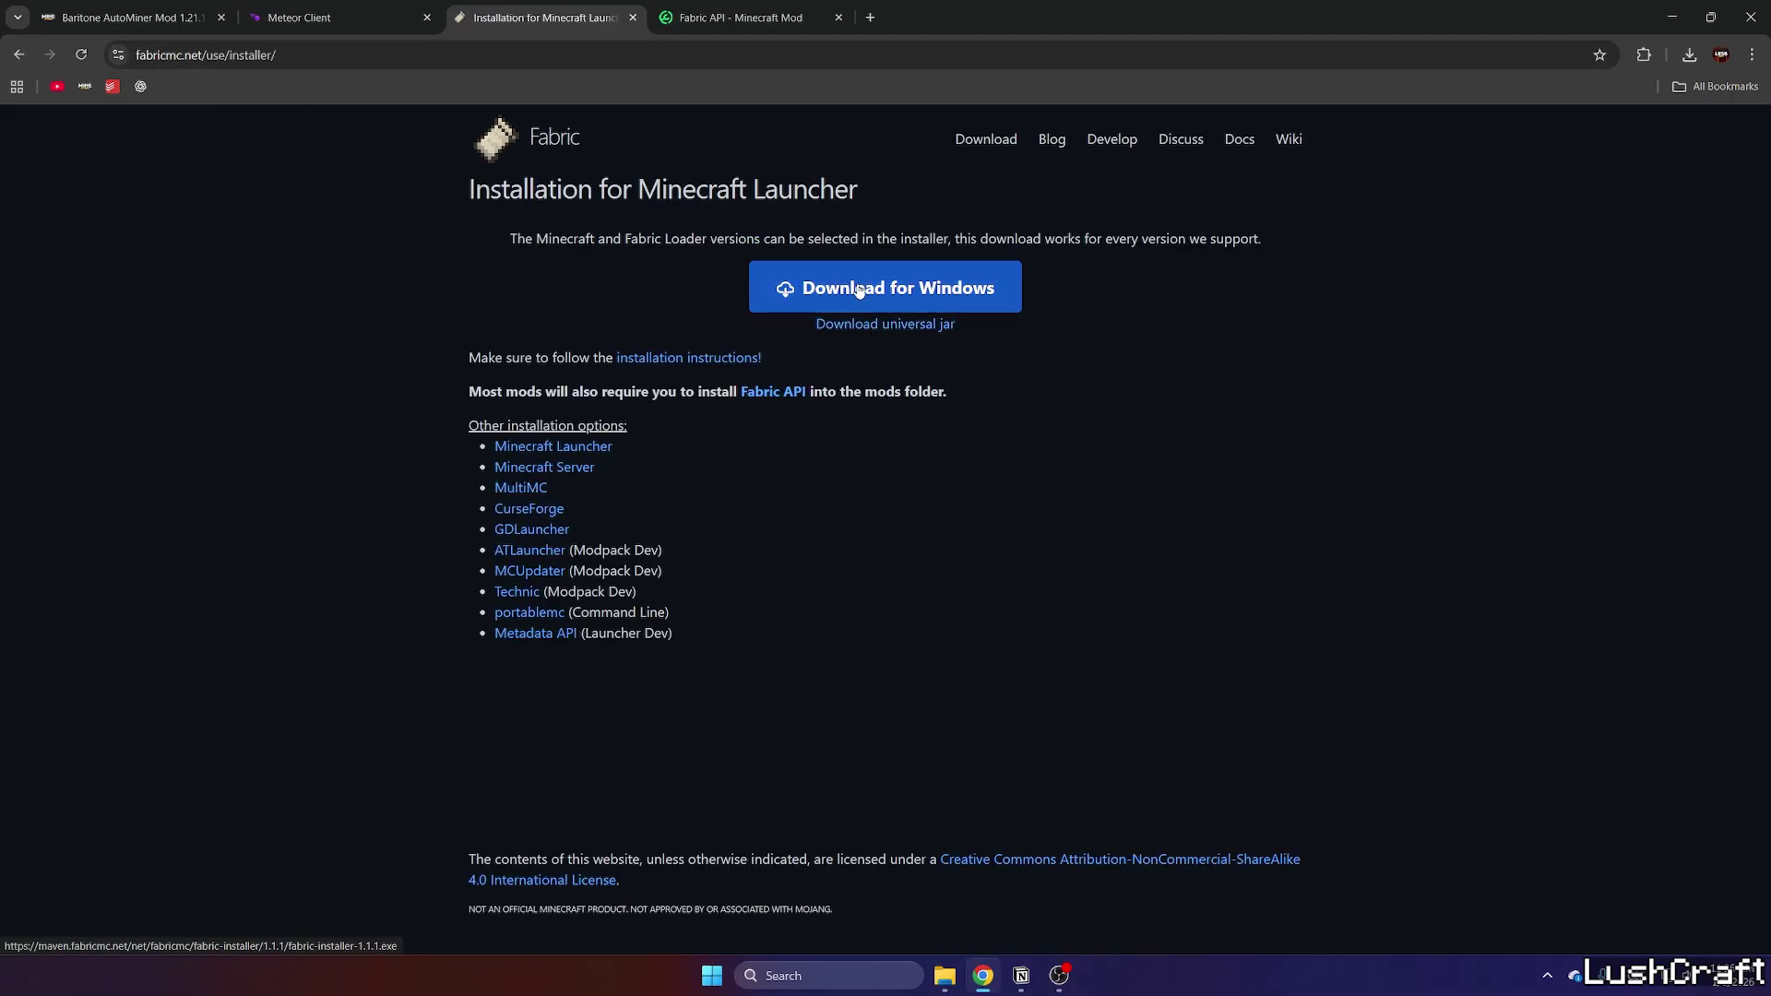
{"action": "left_click", "coordinate": [860, 290]}
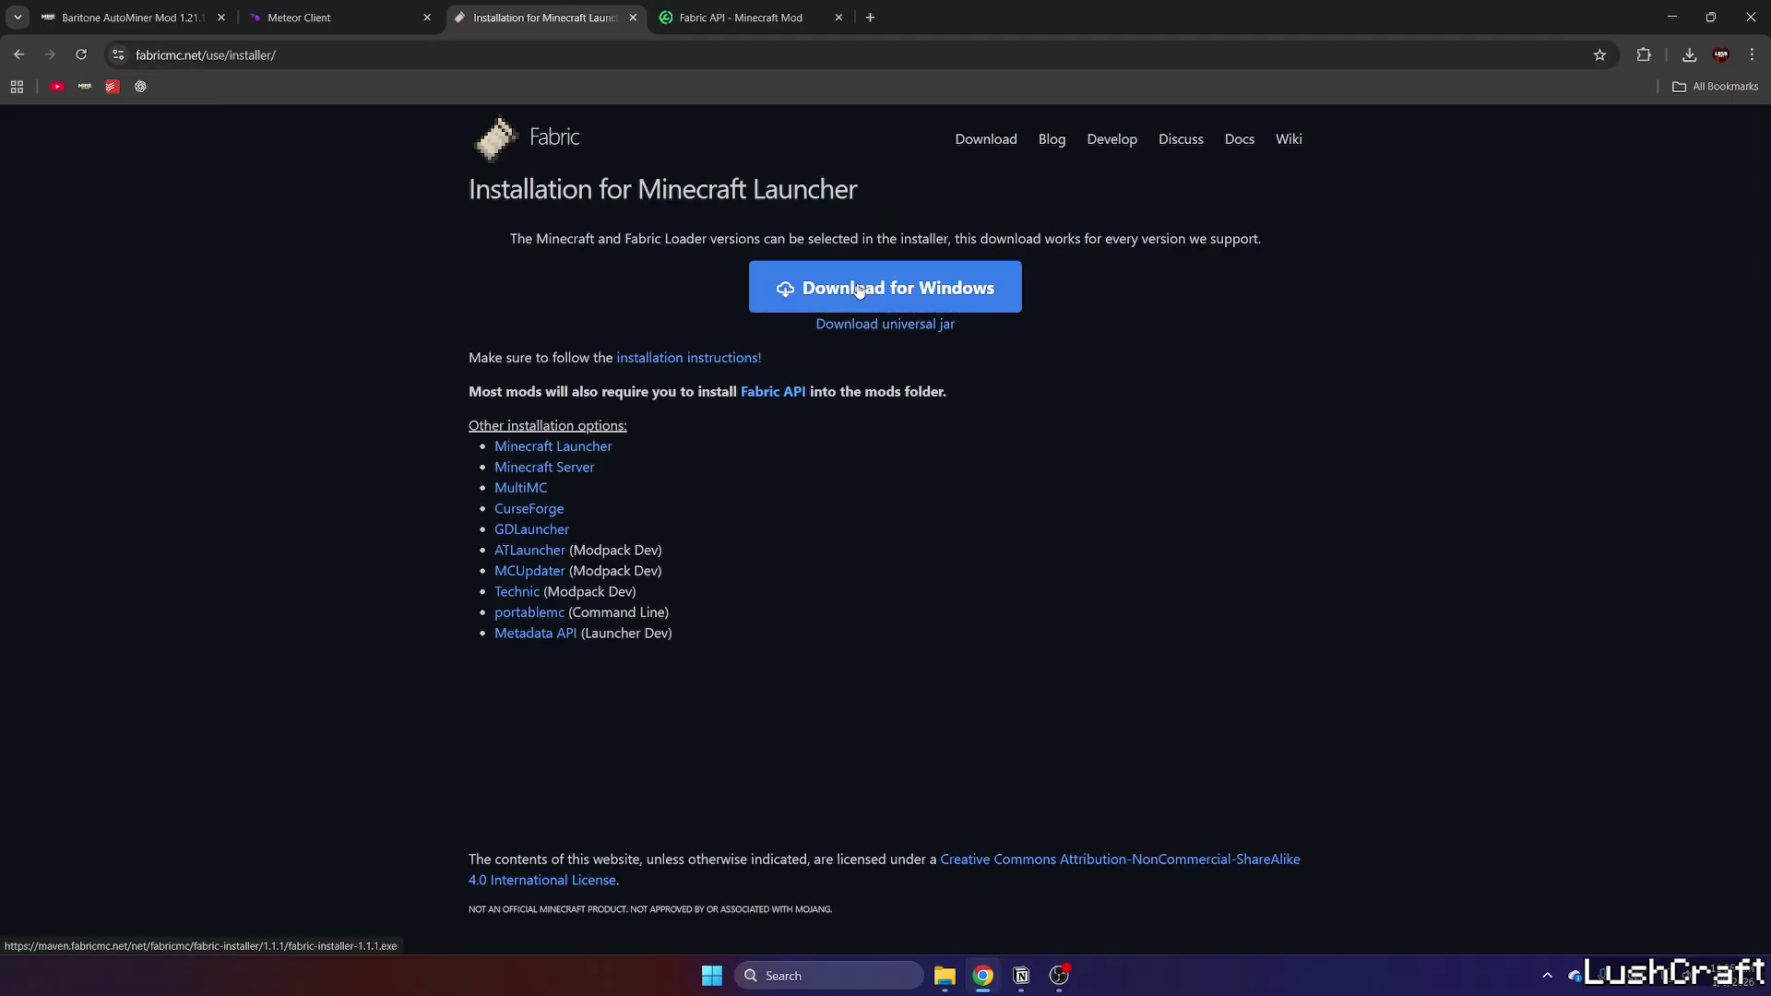
Accept Modrinth's cookies and download Fabric API 0.141.1+1.21.11 for game version 1.21.11.
{"action": "left_click", "coordinate": [747, 17]}
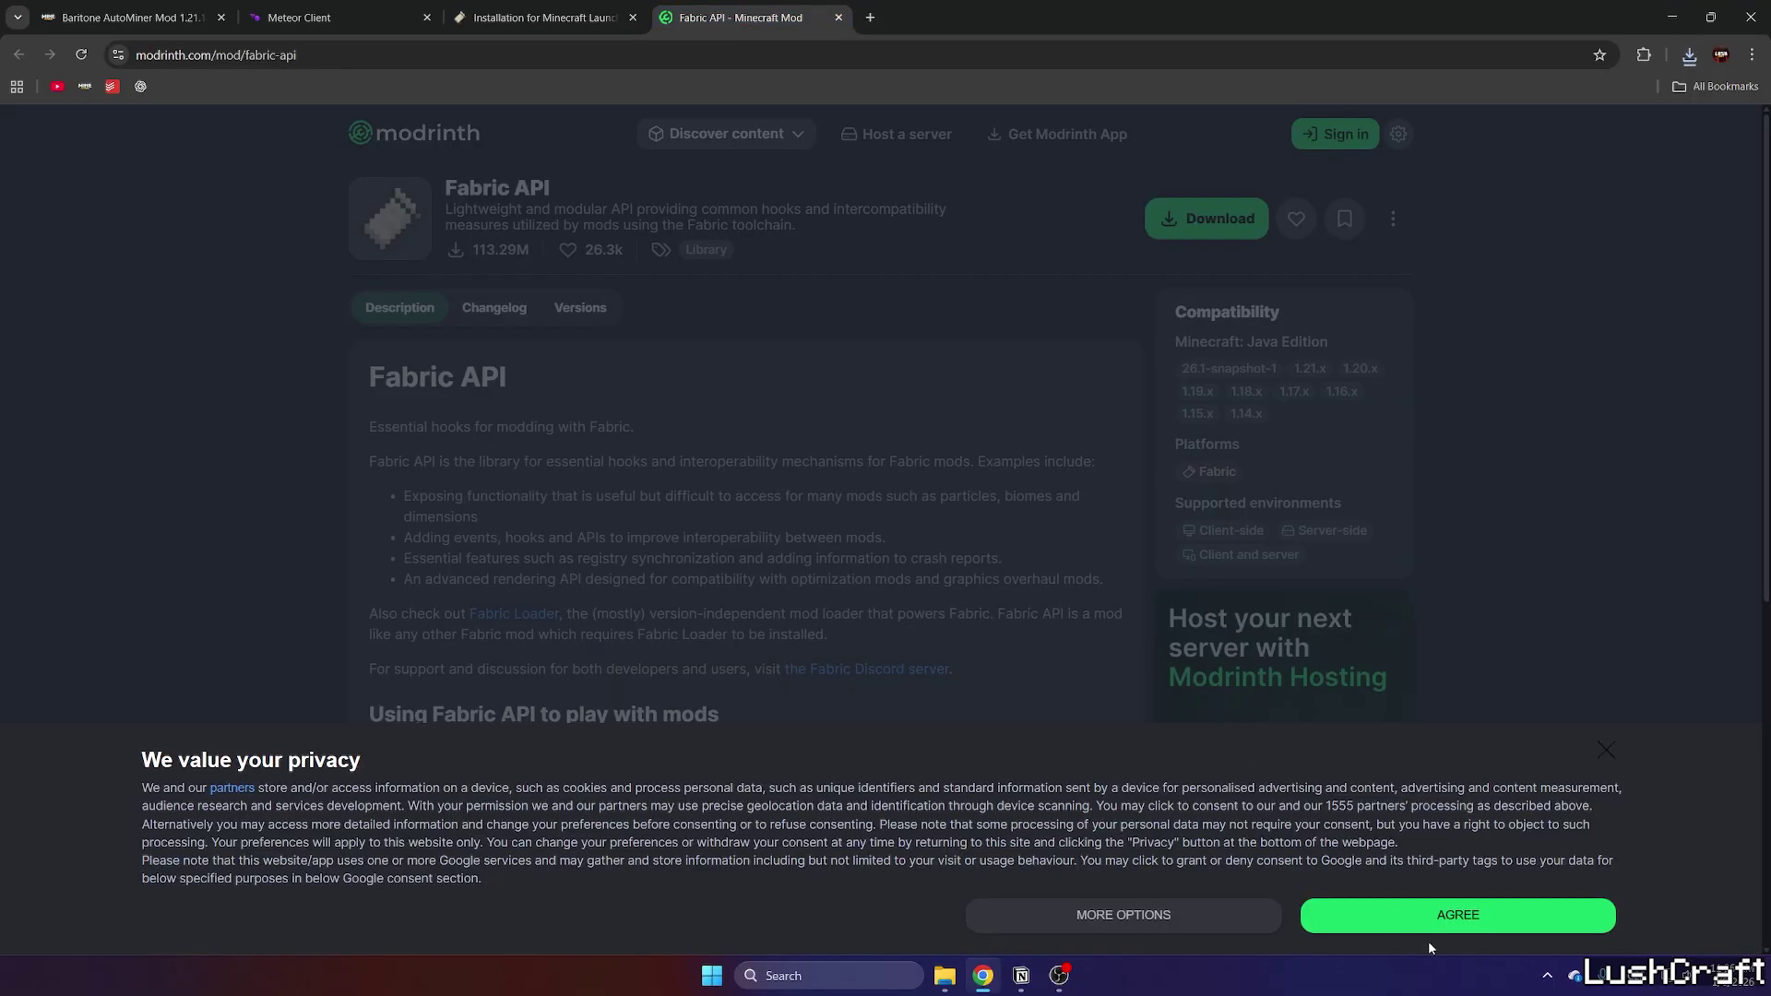
{"action": "left_click", "coordinate": [1458, 914]}
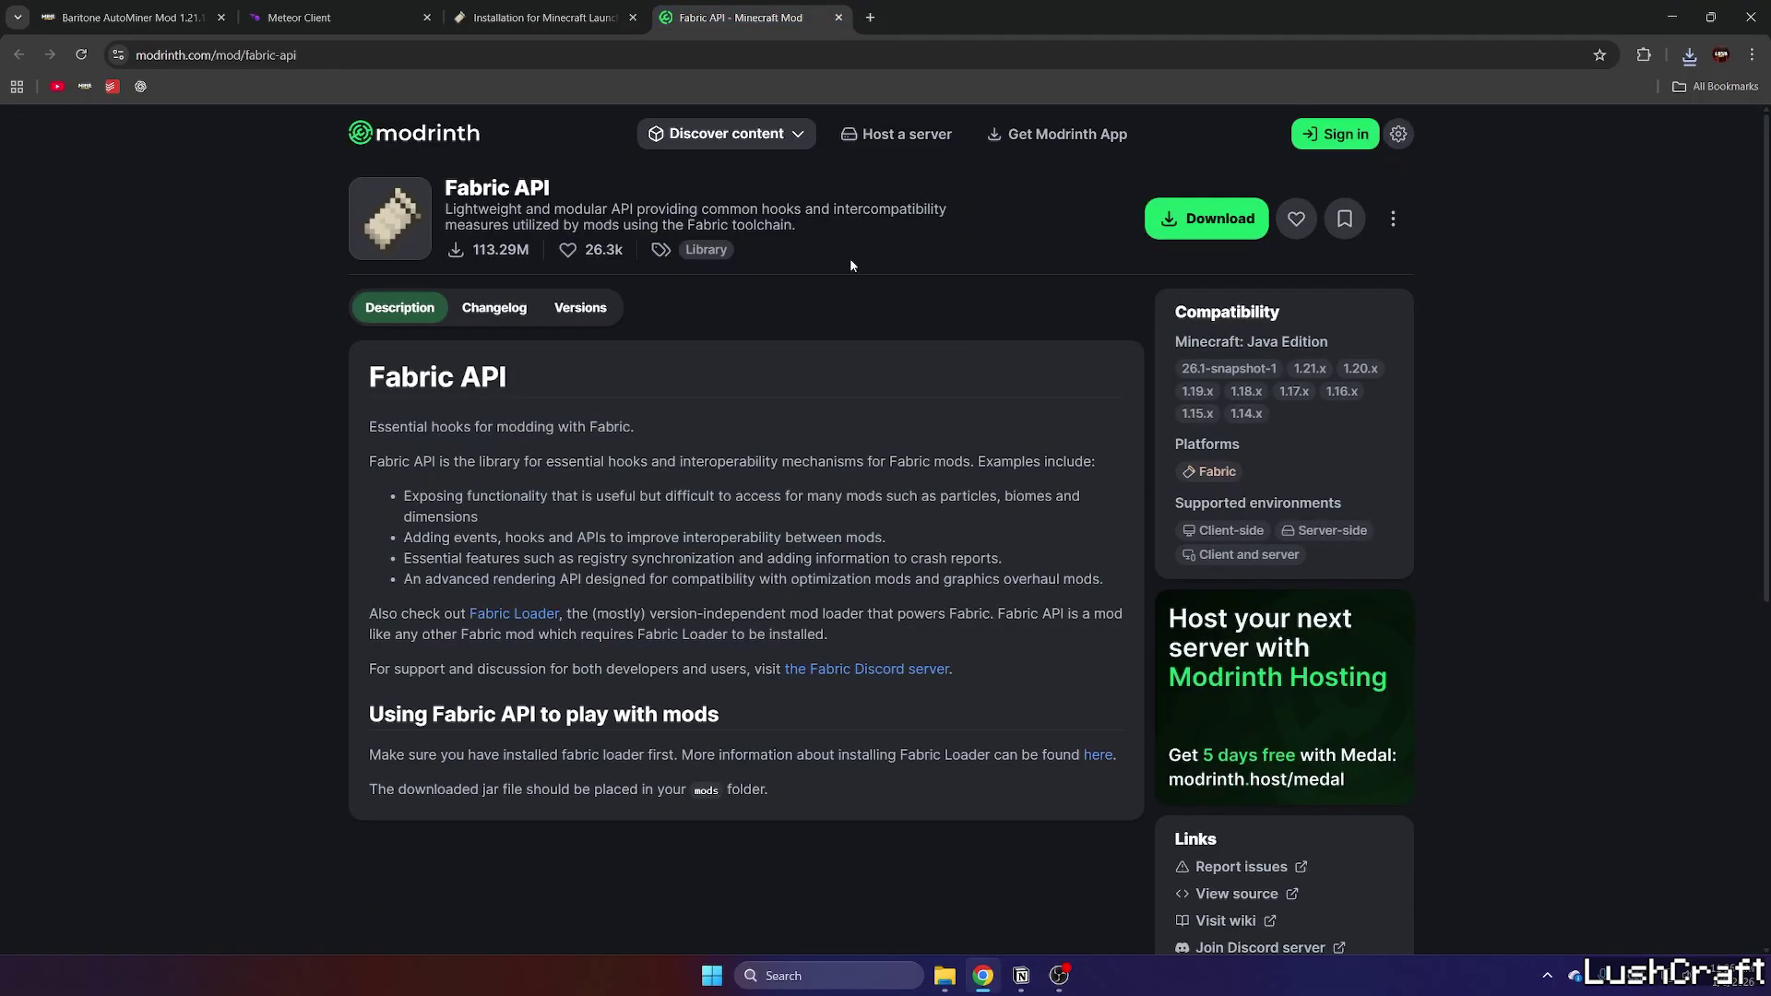
{"action": "left_click", "coordinate": [1182, 222]}
{"action": "left_click", "coordinate": [840, 579]}
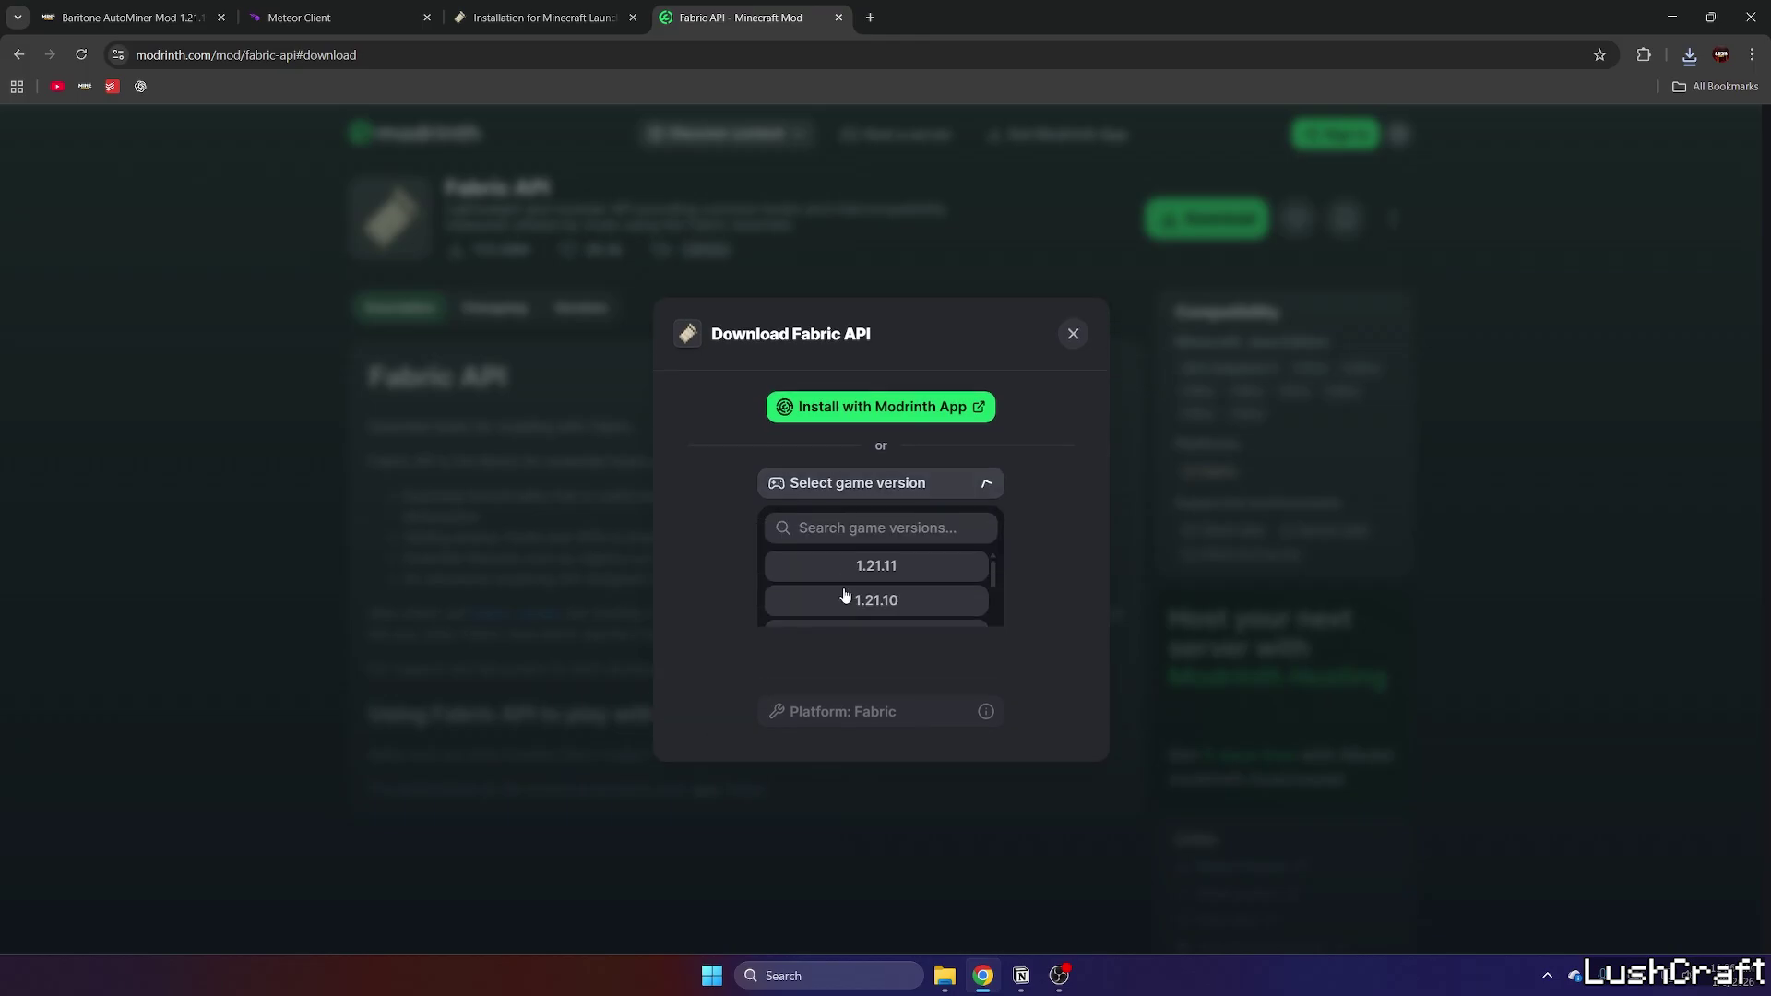
{"action": "left_click", "coordinate": [881, 515]}
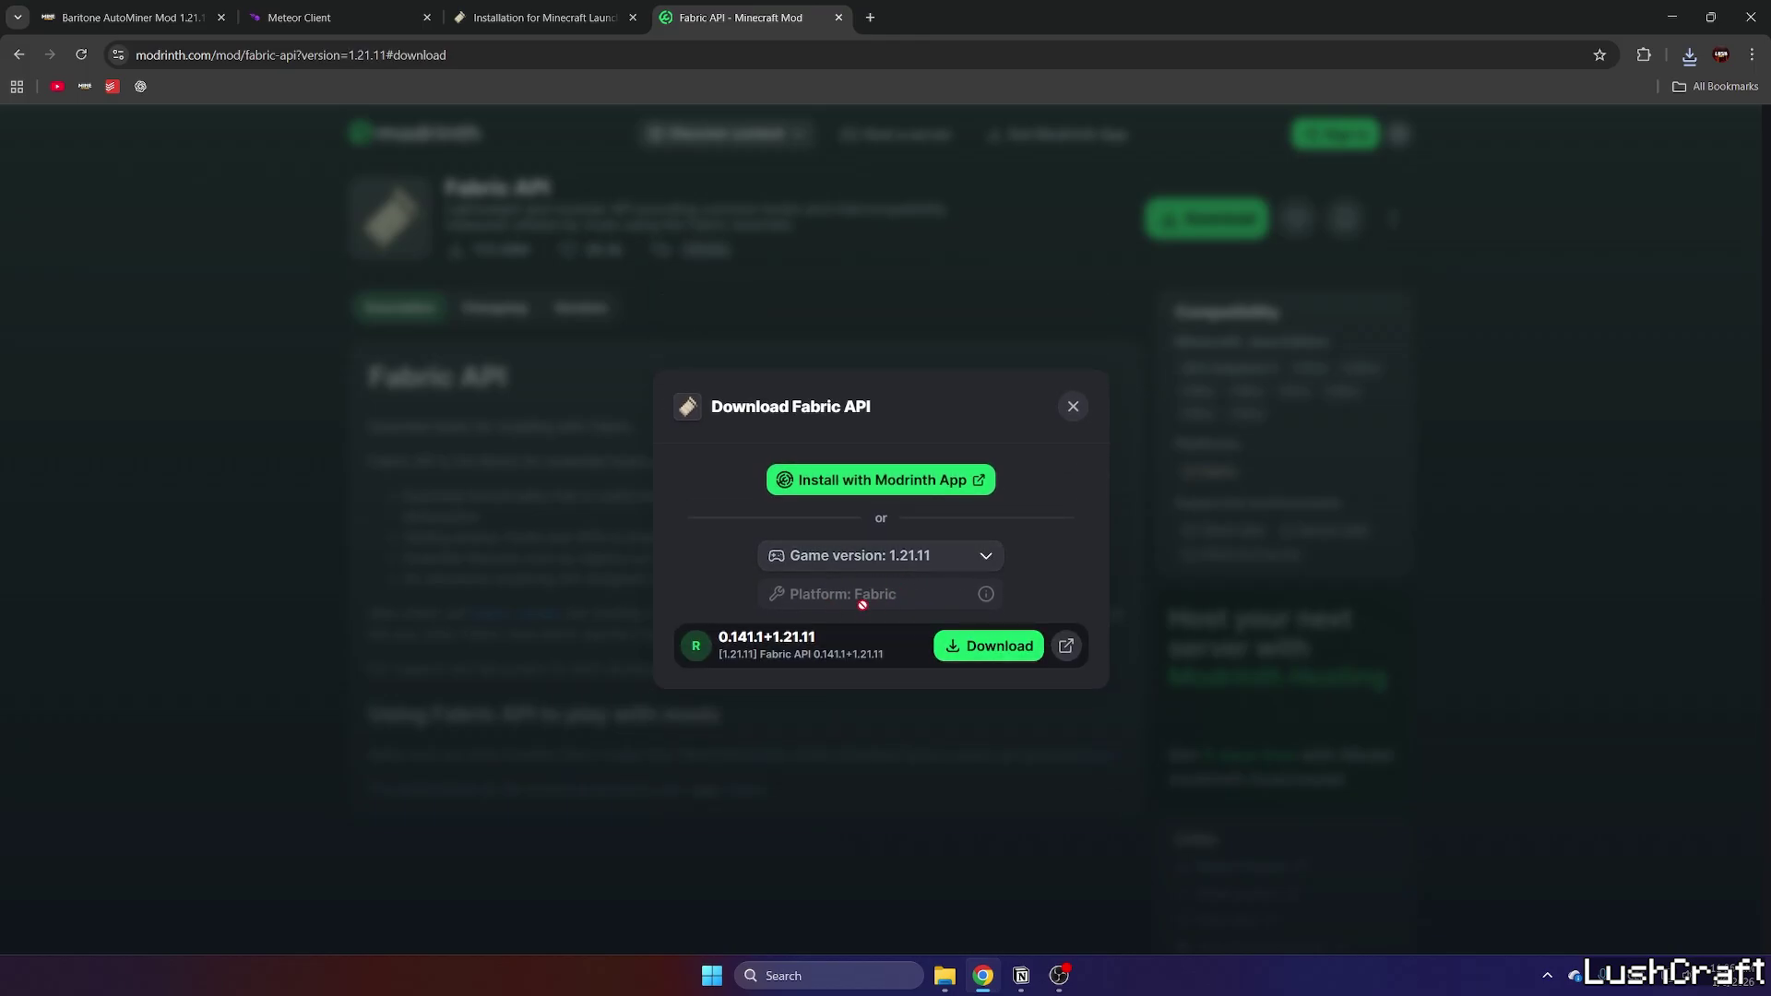
{"action": "left_click", "coordinate": [988, 646]}
{"action": "double_click", "coordinate": [1284, 17]}
Copy the downloaded files from Chrome onto the desktop and close the browser.
{"action": "left_click_drag", "start_coordinate": [1284, 355], "coordinate": [1149, 675]}
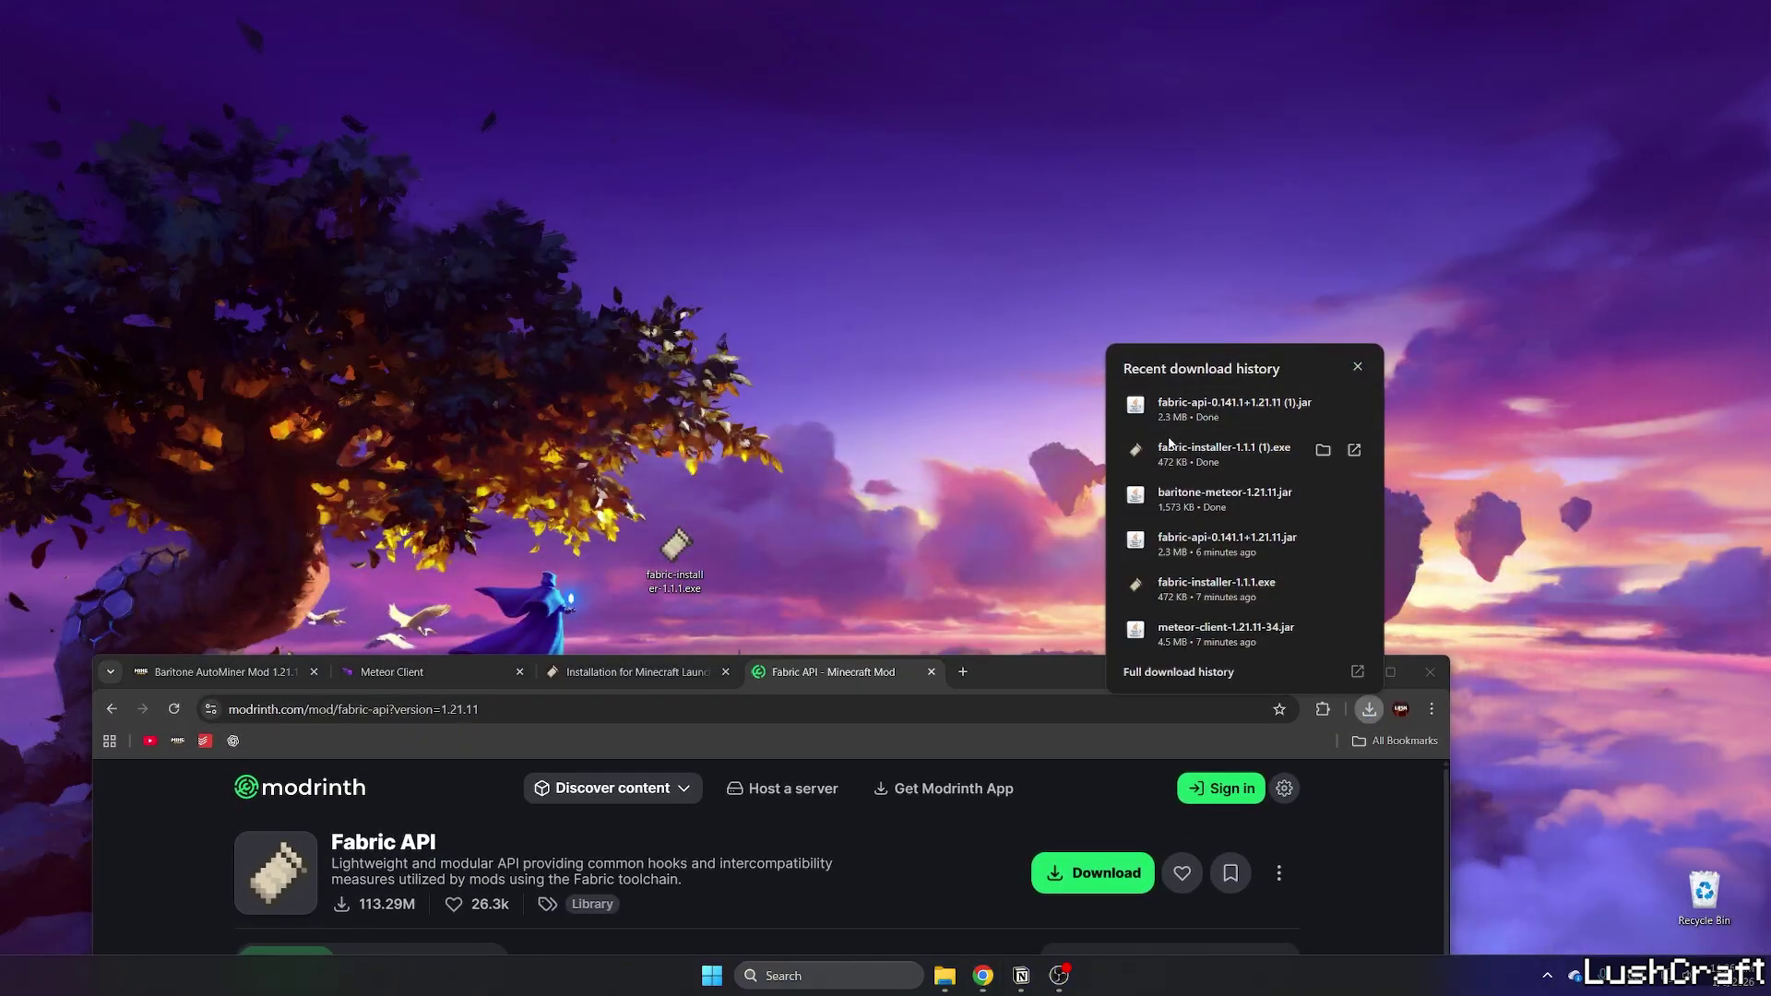
{"action": "left_click_drag", "start_coordinate": [1225, 448], "coordinate": [830, 526]}
{"action": "left_click_drag", "start_coordinate": [1225, 493], "coordinate": [817, 544]}
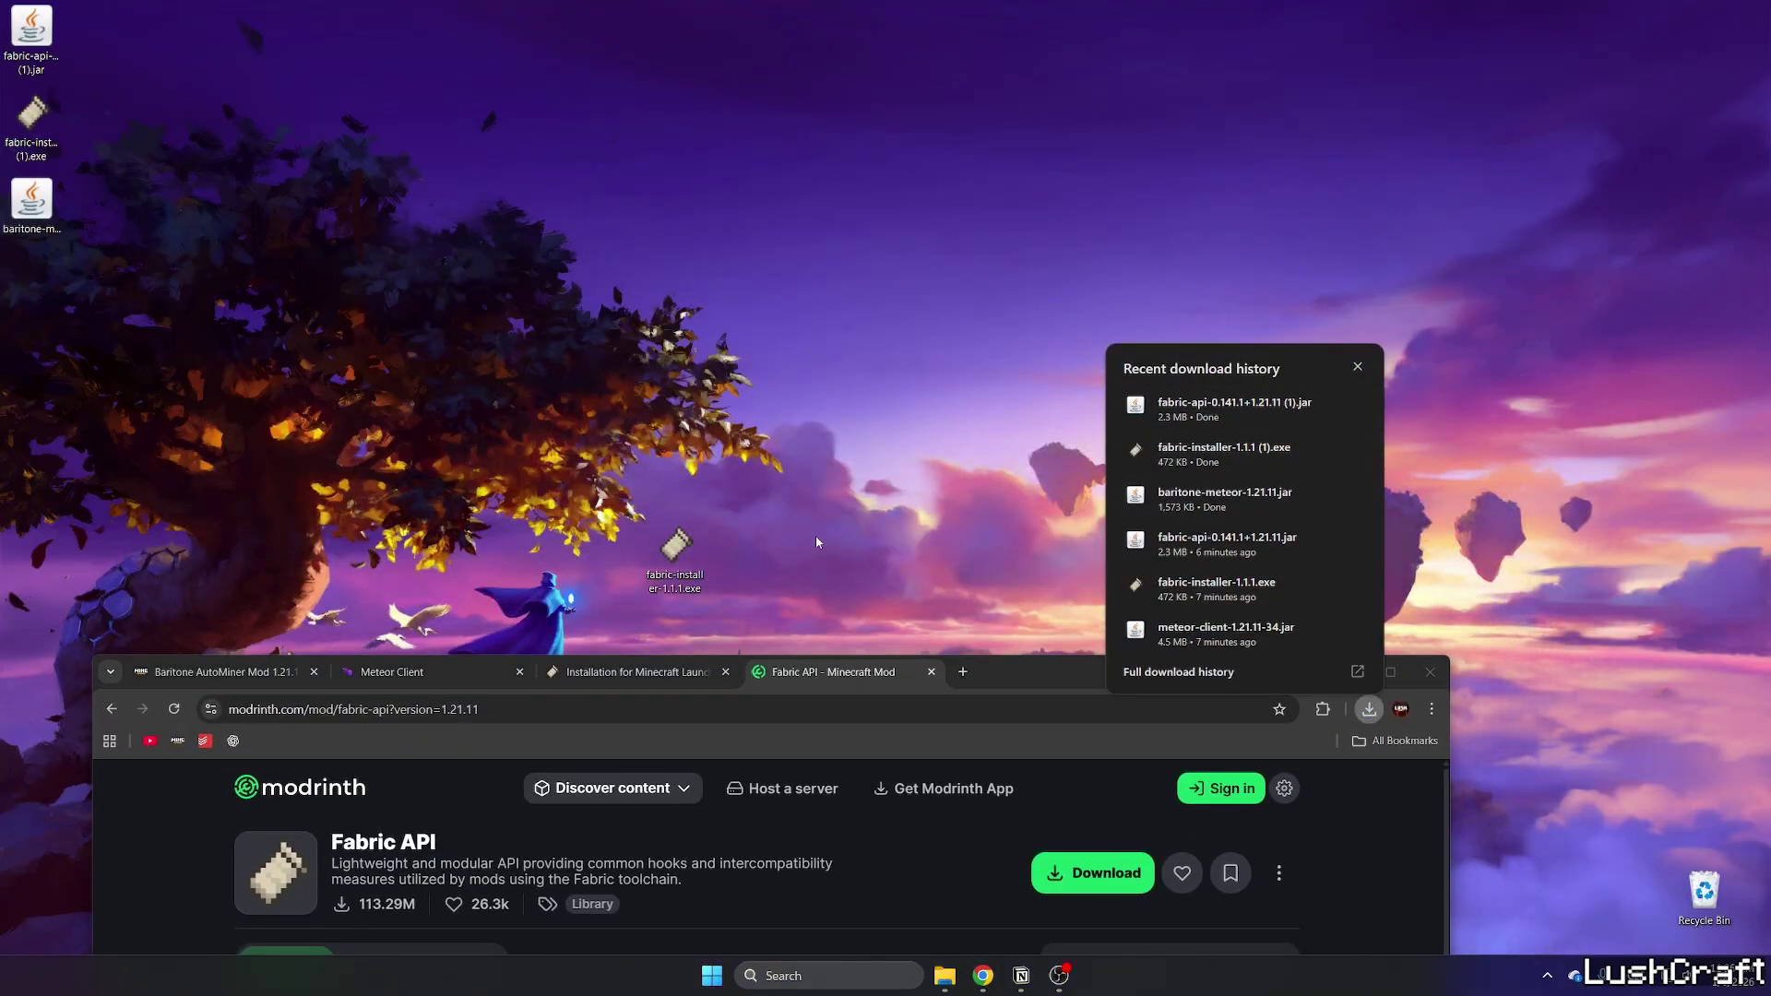
{"action": "left_click", "coordinate": [626, 552]}
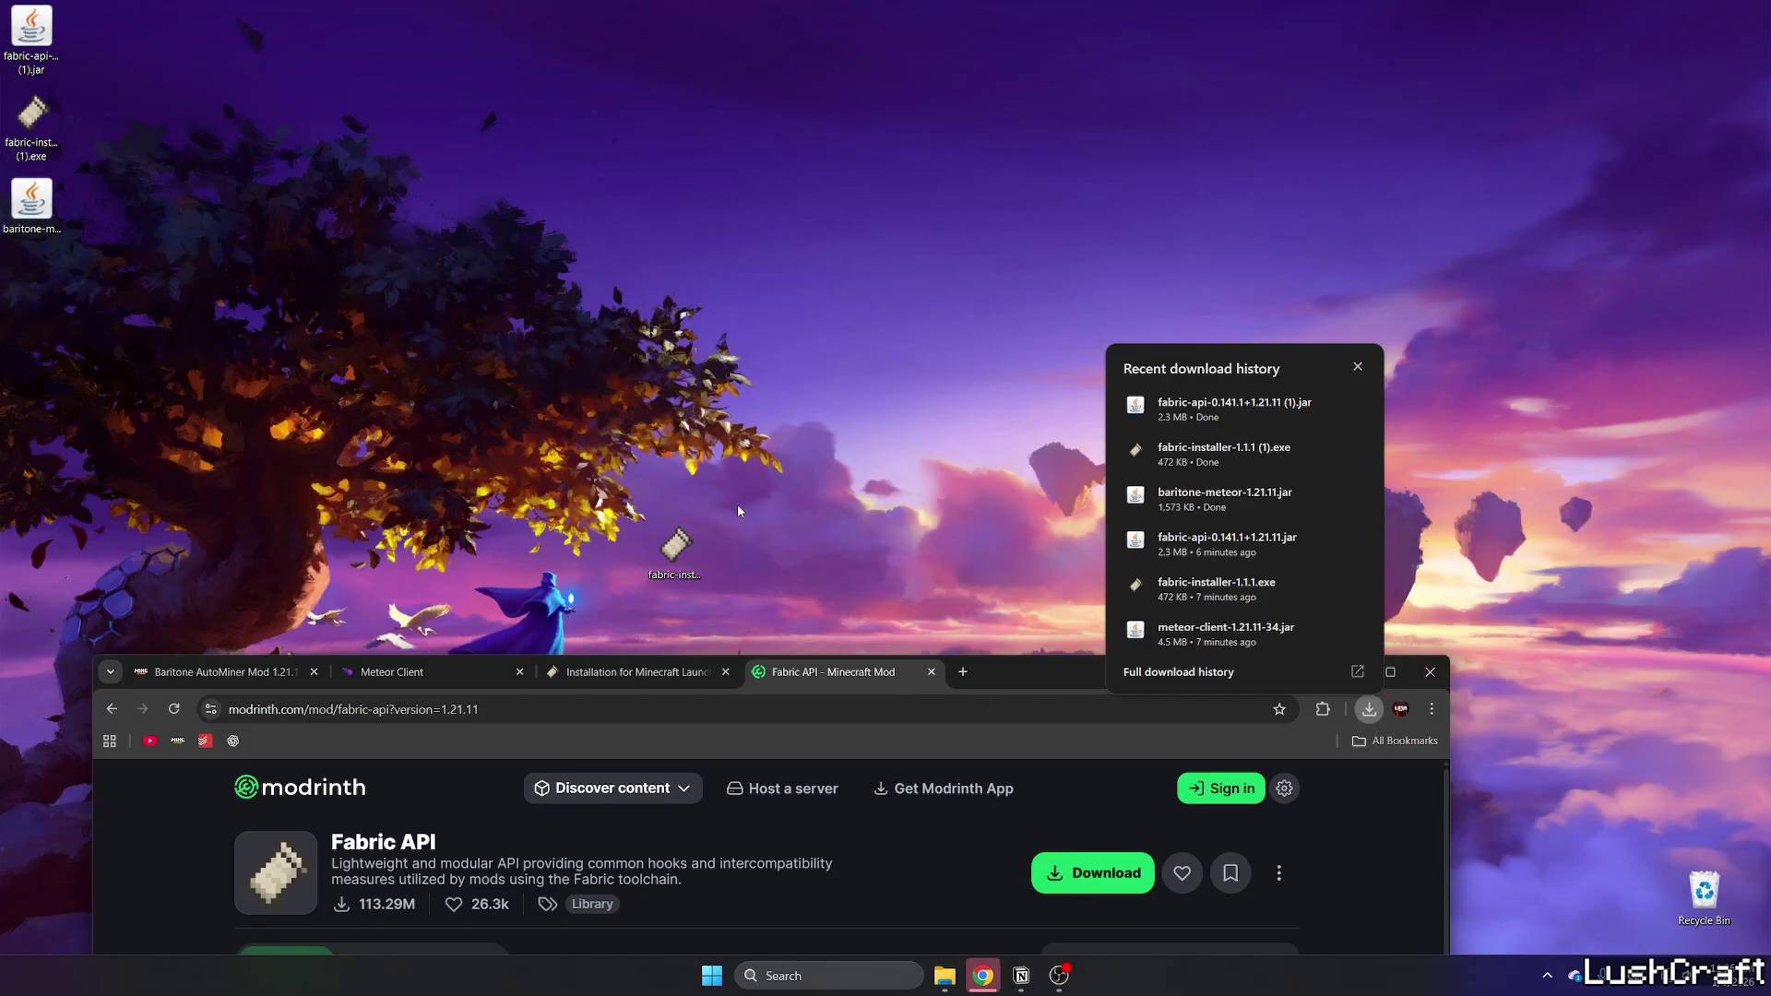
{"action": "left_click", "coordinate": [1430, 671]}
Line up the Fabric API jar, Fabric installer and Baritone jar near top centre.
{"action": "left_click_drag", "start_coordinate": [83, 263], "coordinate": [7, 8]}
{"action": "mouse_move", "coordinate": [30, 126]}
{"action": "left_mouse_down"}
{"action": "mouse_move", "coordinate": [996, 380]}
{"action": "mouse_move", "coordinate": [1063, 284]}
{"action": "left_mouse_up"}
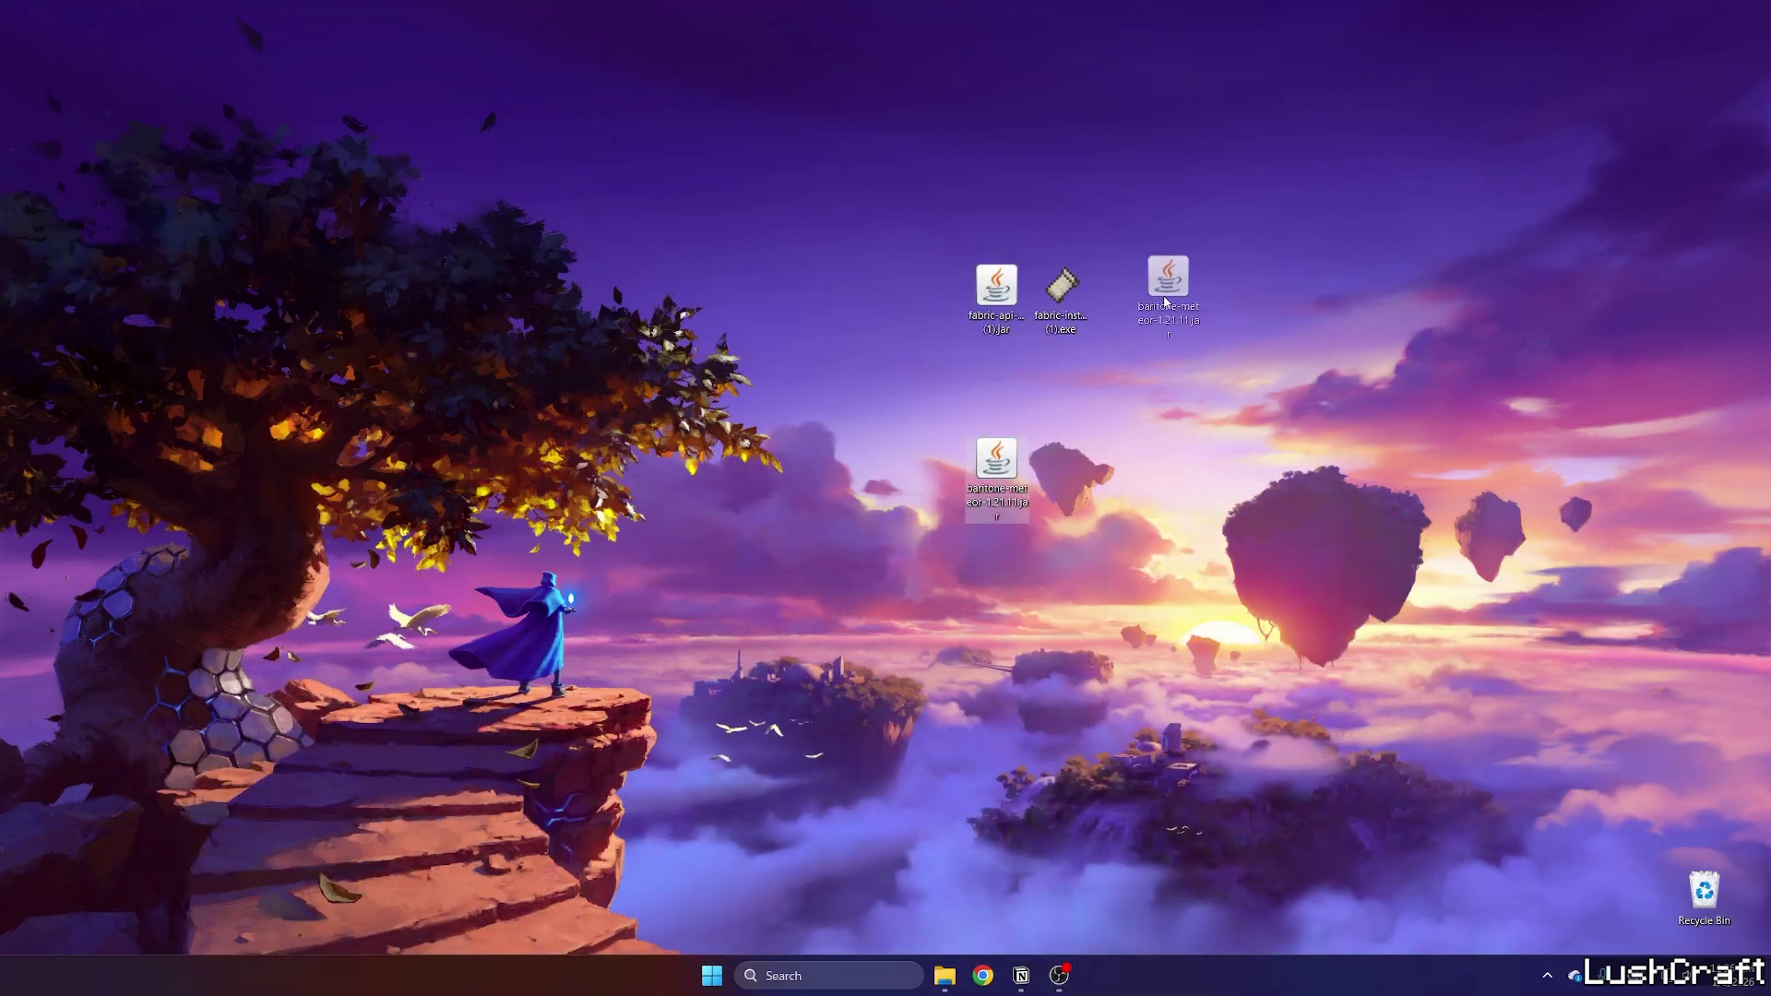
{"action": "mouse_move", "coordinate": [997, 463]}
{"action": "left_mouse_down"}
{"action": "mouse_move", "coordinate": [1190, 284]}
{"action": "mouse_move", "coordinate": [1126, 283]}
{"action": "left_mouse_up"}
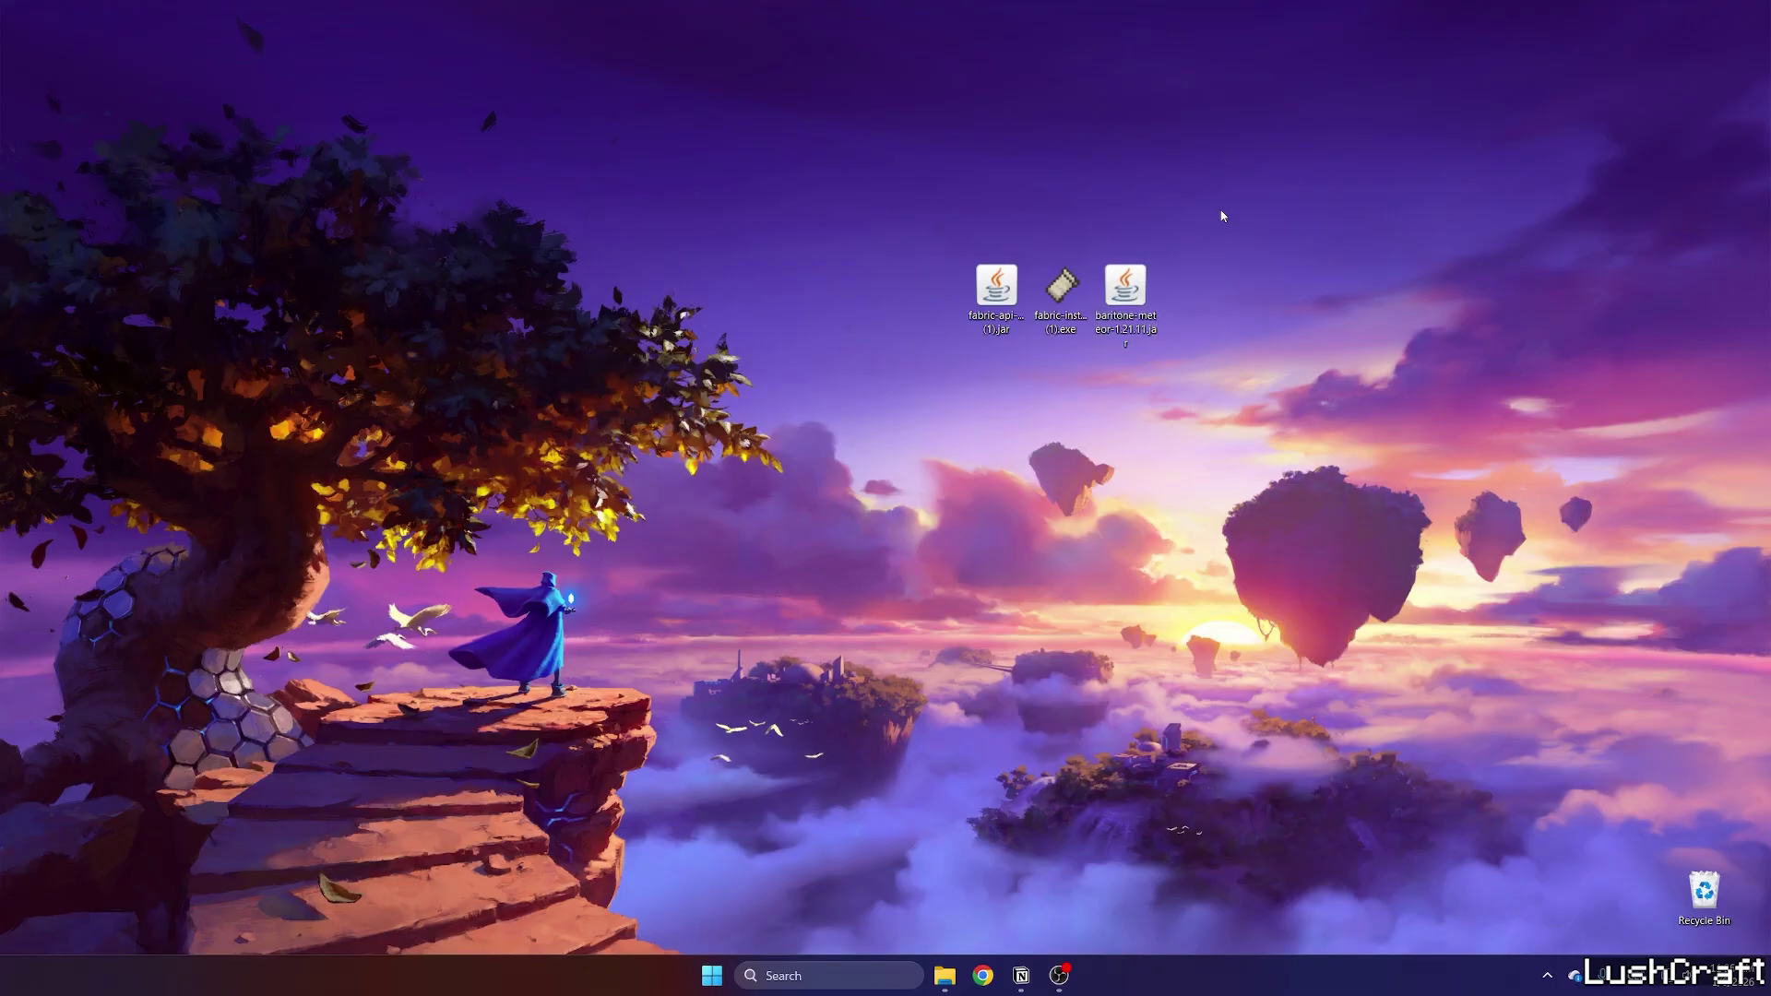
{"action": "left_click_drag", "start_coordinate": [942, 236], "coordinate": [1177, 347]}
{"action": "left_click_drag", "start_coordinate": [1059, 284], "coordinate": [1060, 458]}
{"action": "left_click", "coordinate": [1042, 348]}
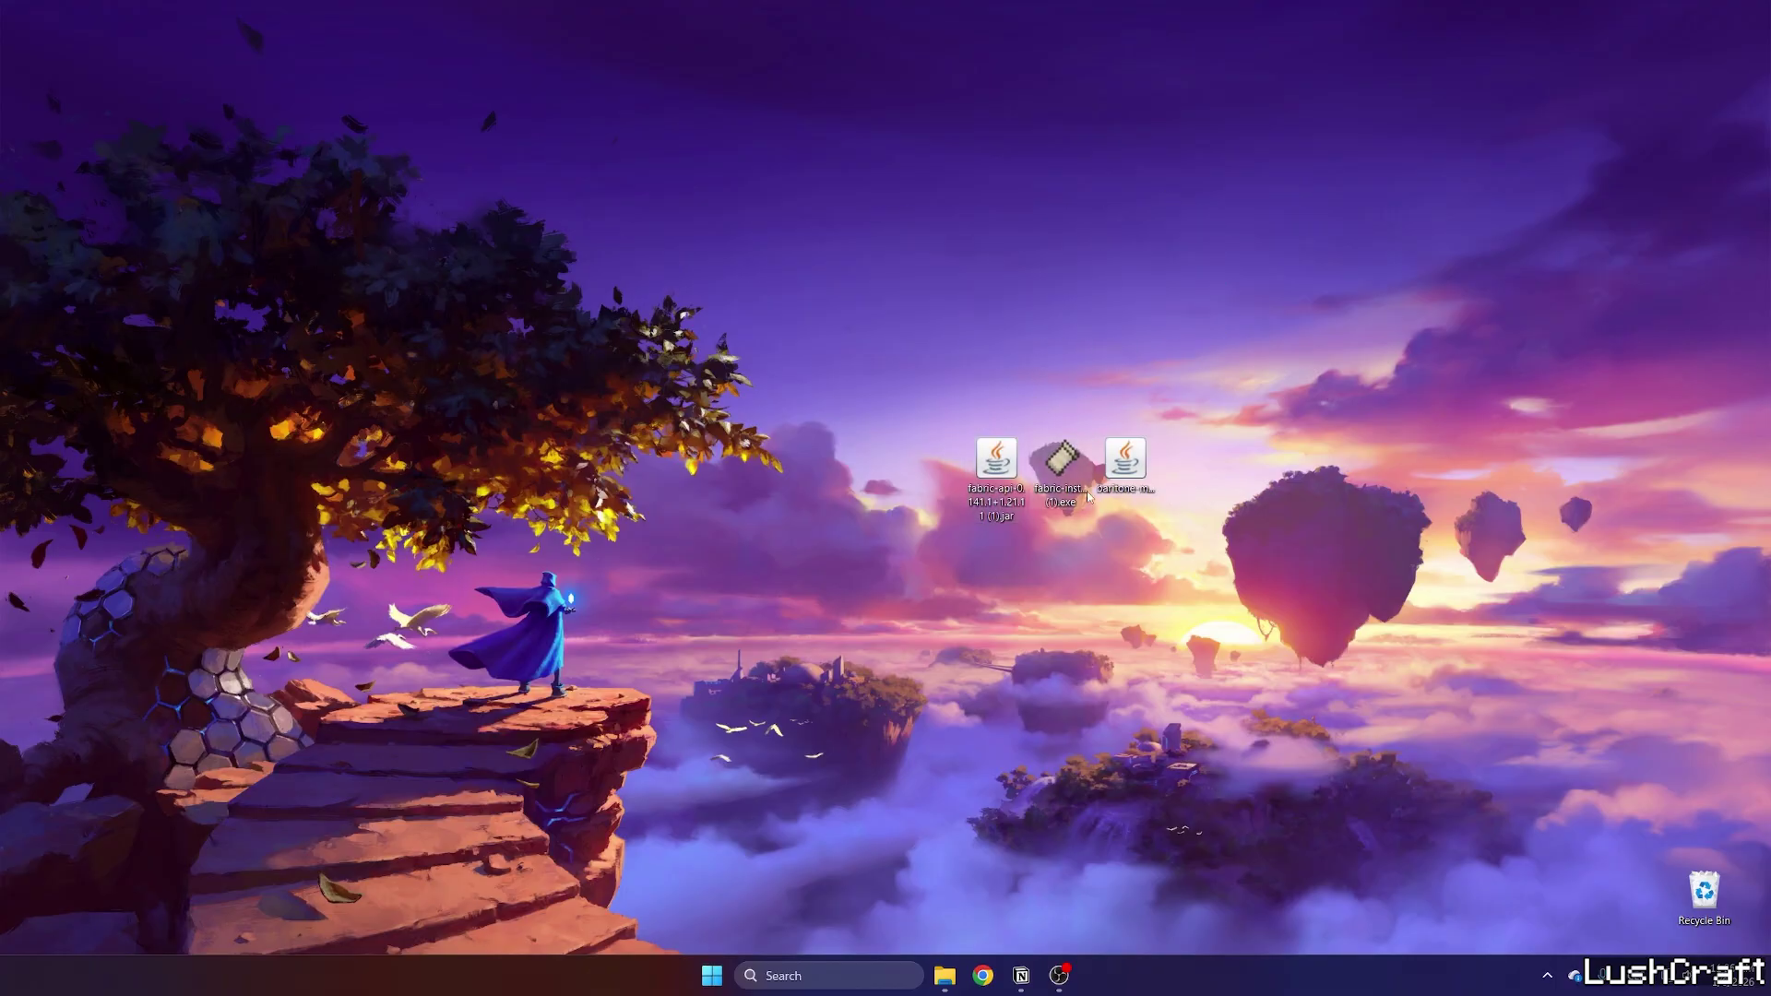
{"action": "left_click_drag", "start_coordinate": [1204, 526], "coordinate": [955, 416]}
{"action": "left_click_drag", "start_coordinate": [1060, 463], "coordinate": [997, 284]}
{"action": "left_click", "coordinate": [1047, 230]}
Search %appdata% to open the Roaming folder and reposition the Explorer window.
{"action": "left_click", "coordinate": [831, 975]}
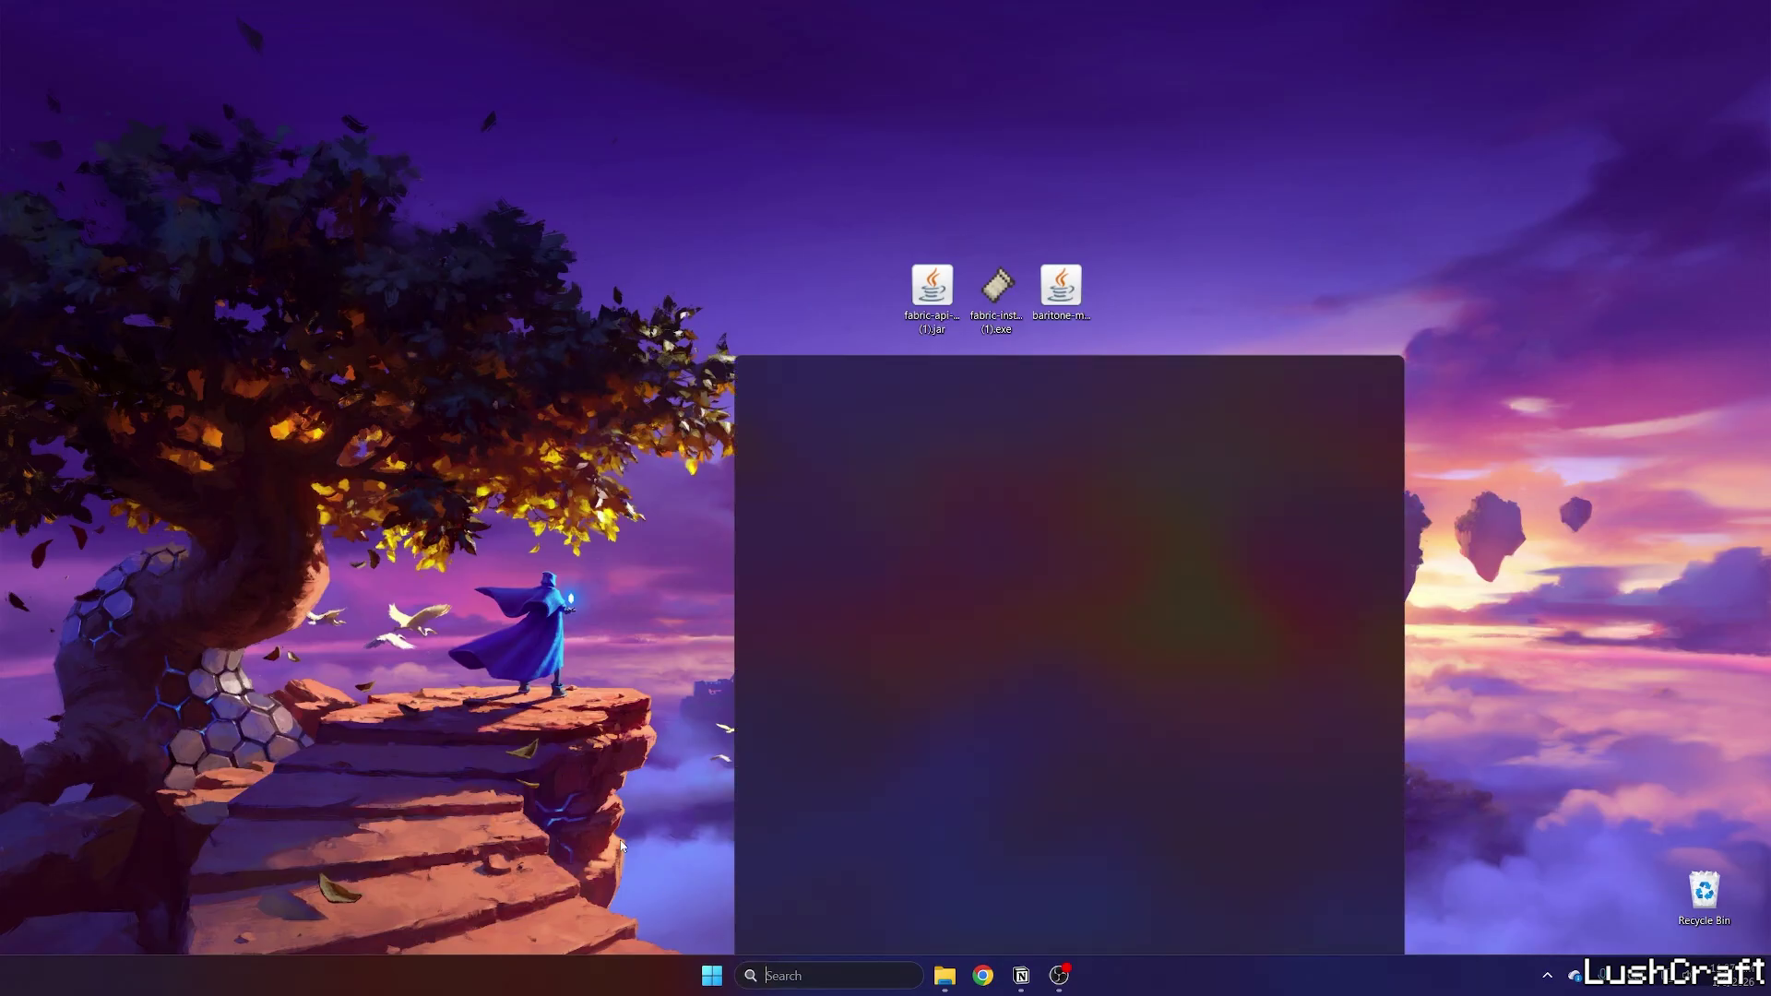
{"action": "type", "text": "%appa"}
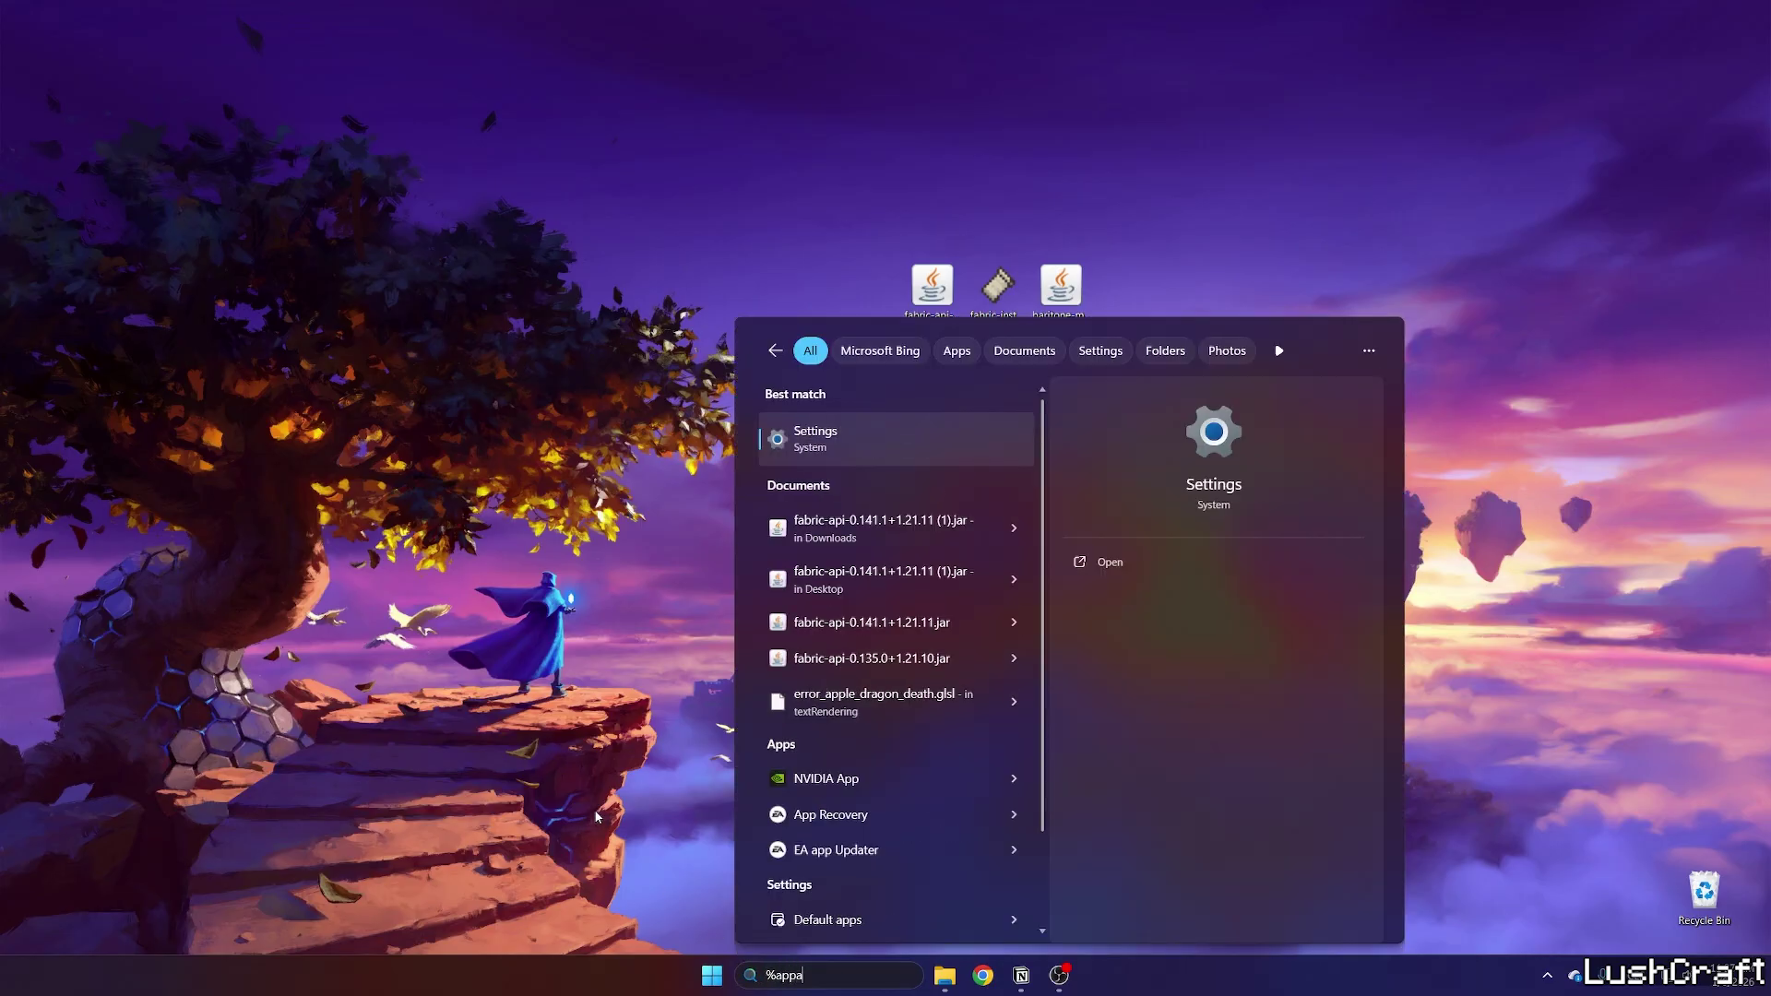
{"action": "type", "text": "datata%"}
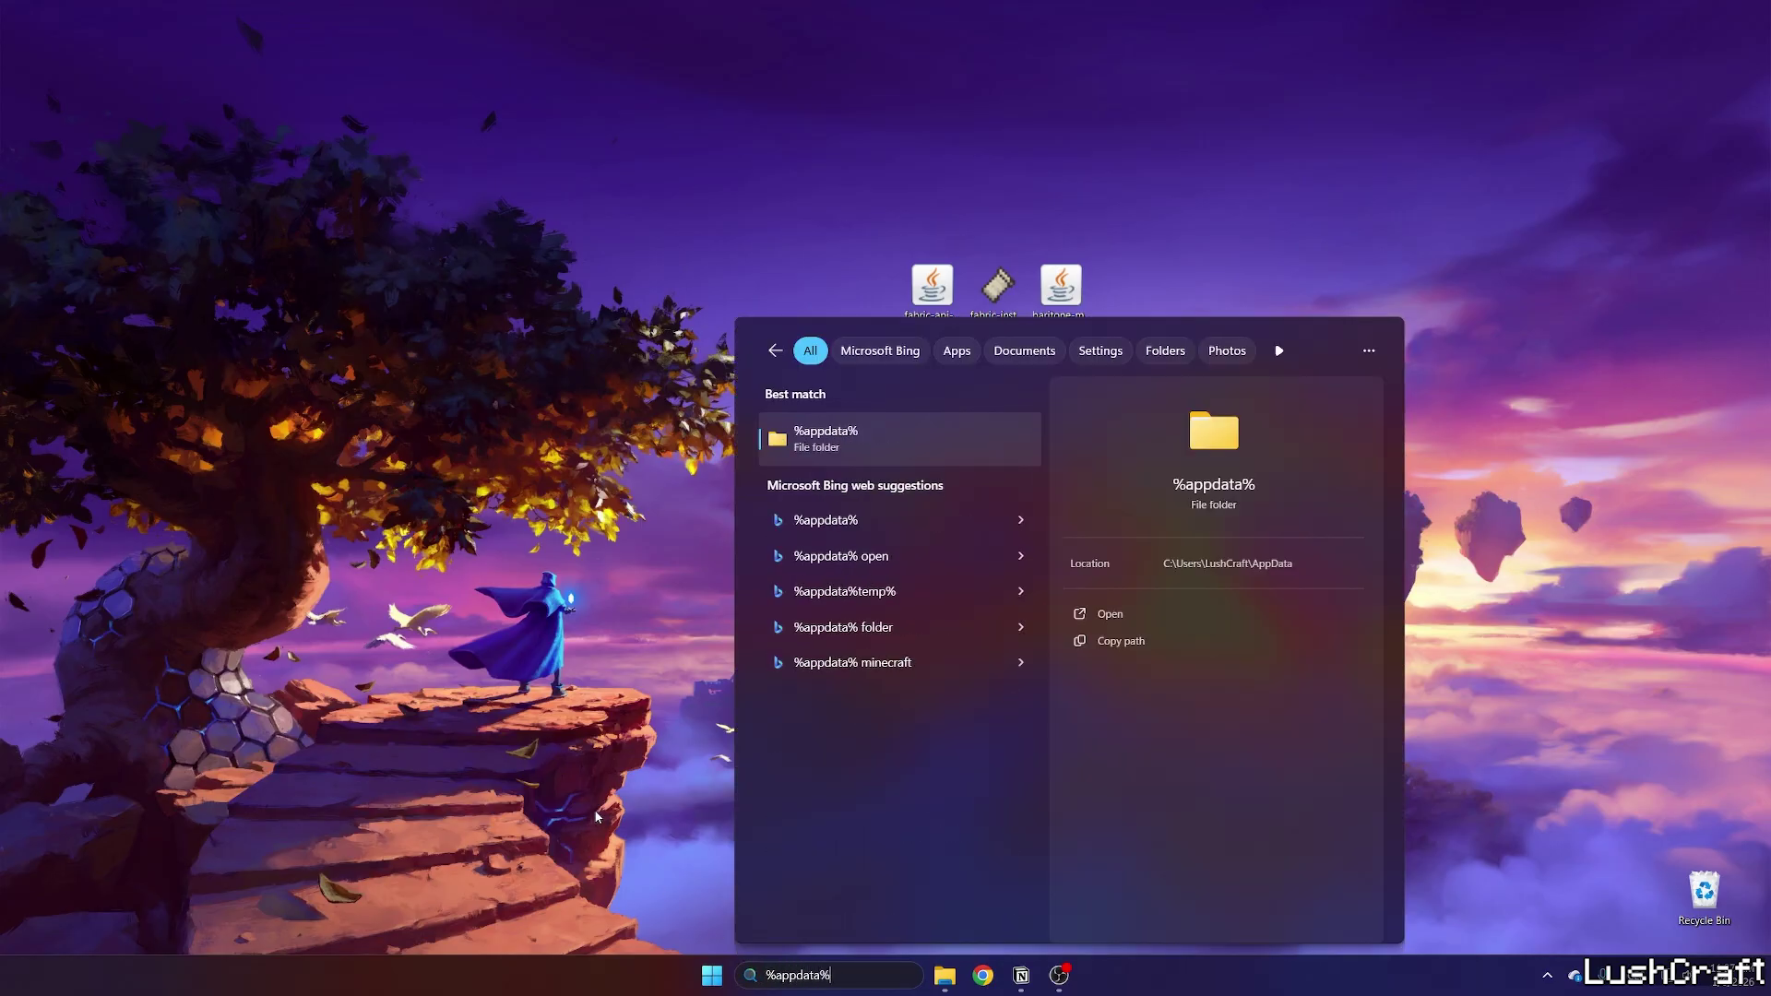
{"action": "key", "text": "Return"}
{"action": "left_click_drag", "start_coordinate": [1150, 260], "coordinate": [630, 377]}
Open .minecraft\mods and delete the two old mod jars.
{"action": "double_click", "coordinate": [419, 540]}
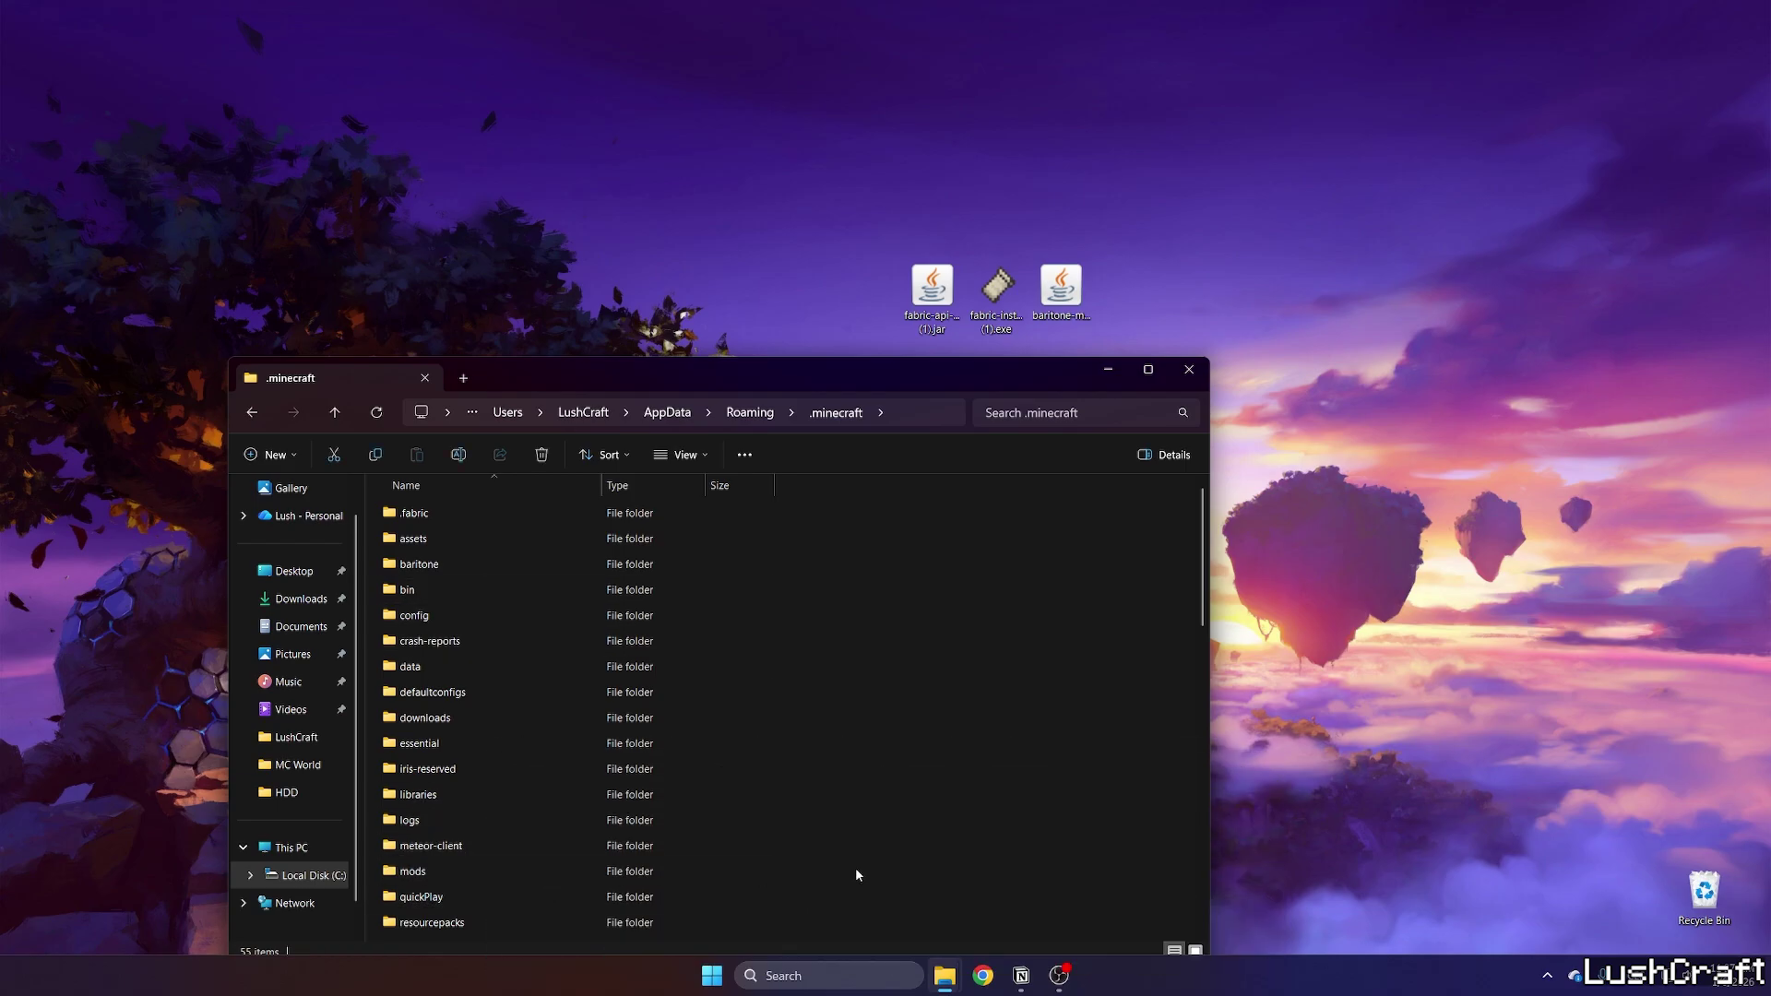
{"action": "right_click", "coordinate": [838, 835]}
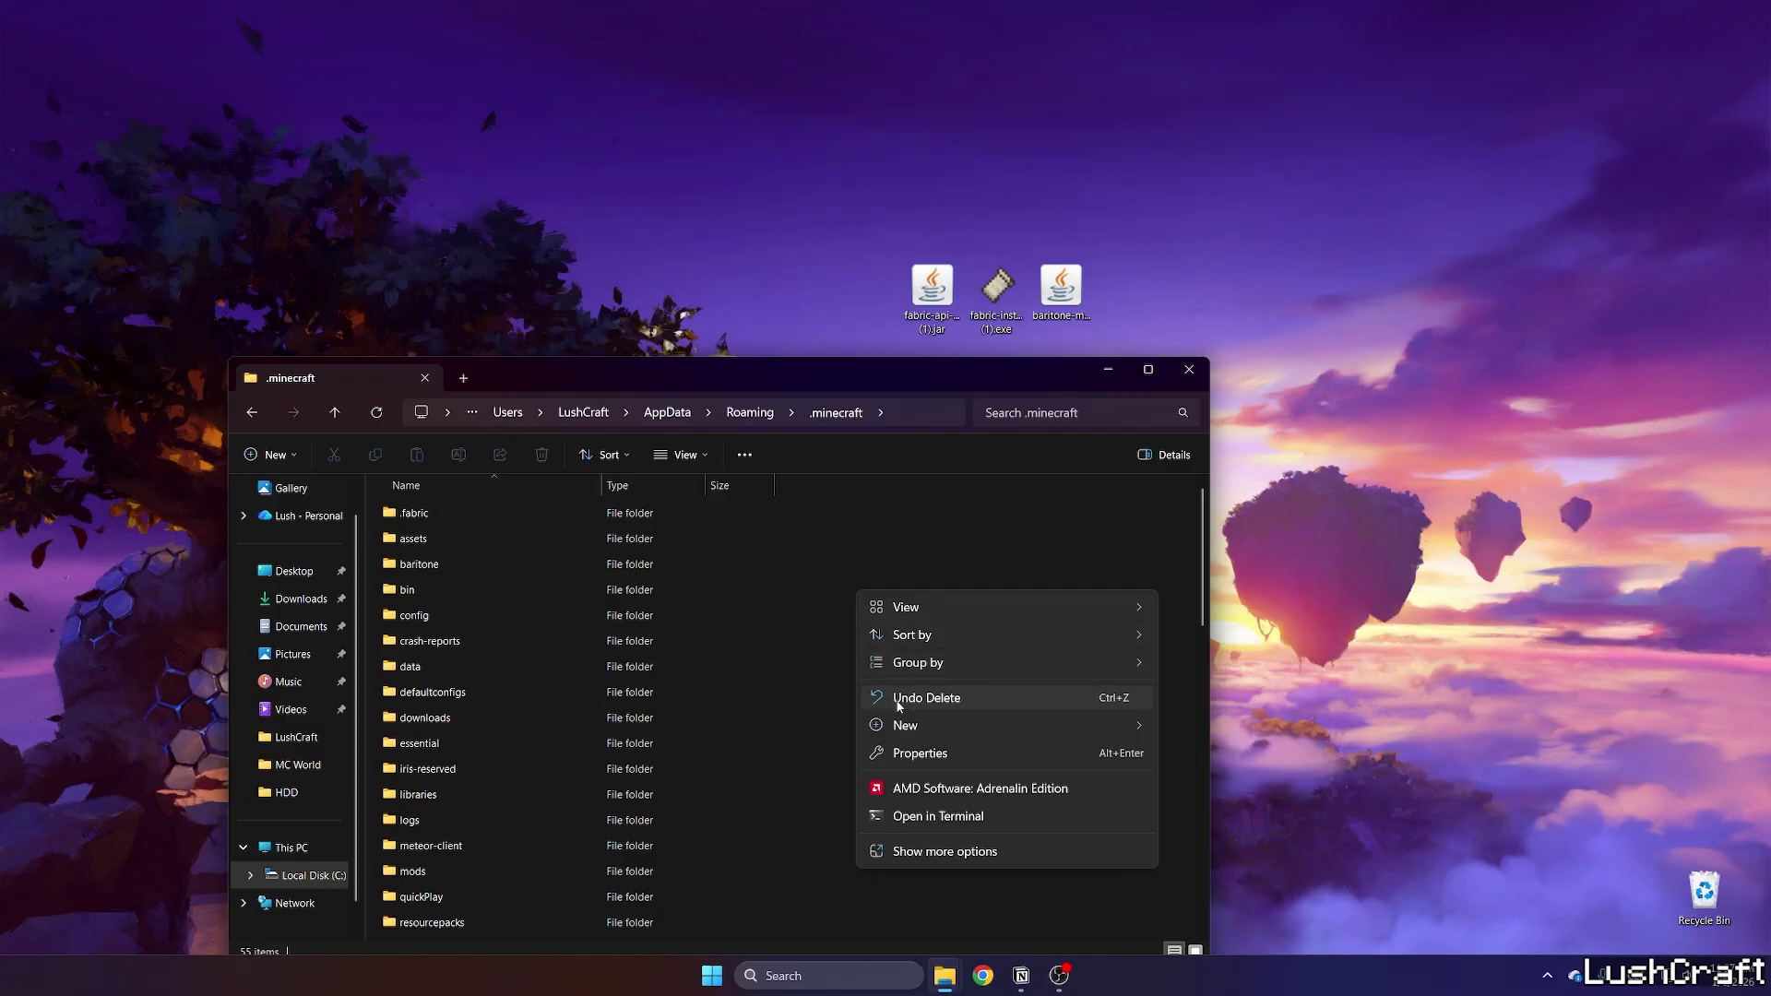
{"action": "mouse_move", "coordinate": [907, 726]}
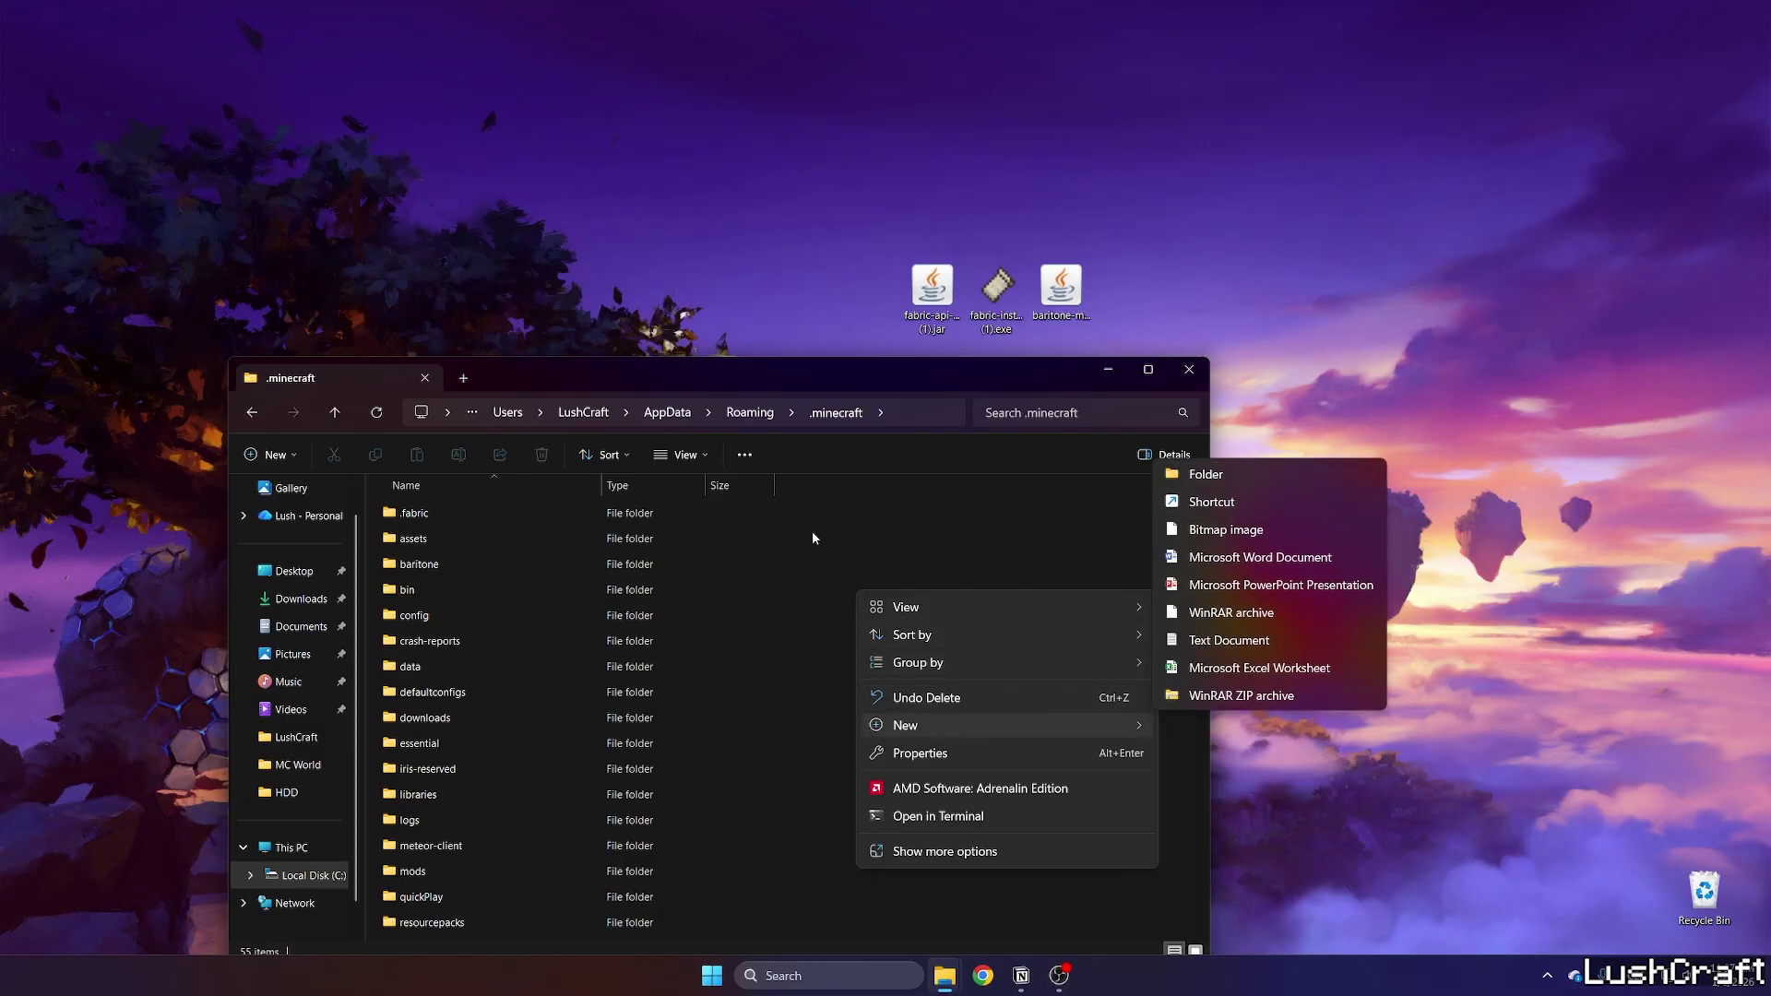
{"action": "left_click", "coordinate": [814, 537]}
{"action": "left_click", "coordinate": [413, 869]}
{"action": "double_click", "coordinate": [413, 871]}
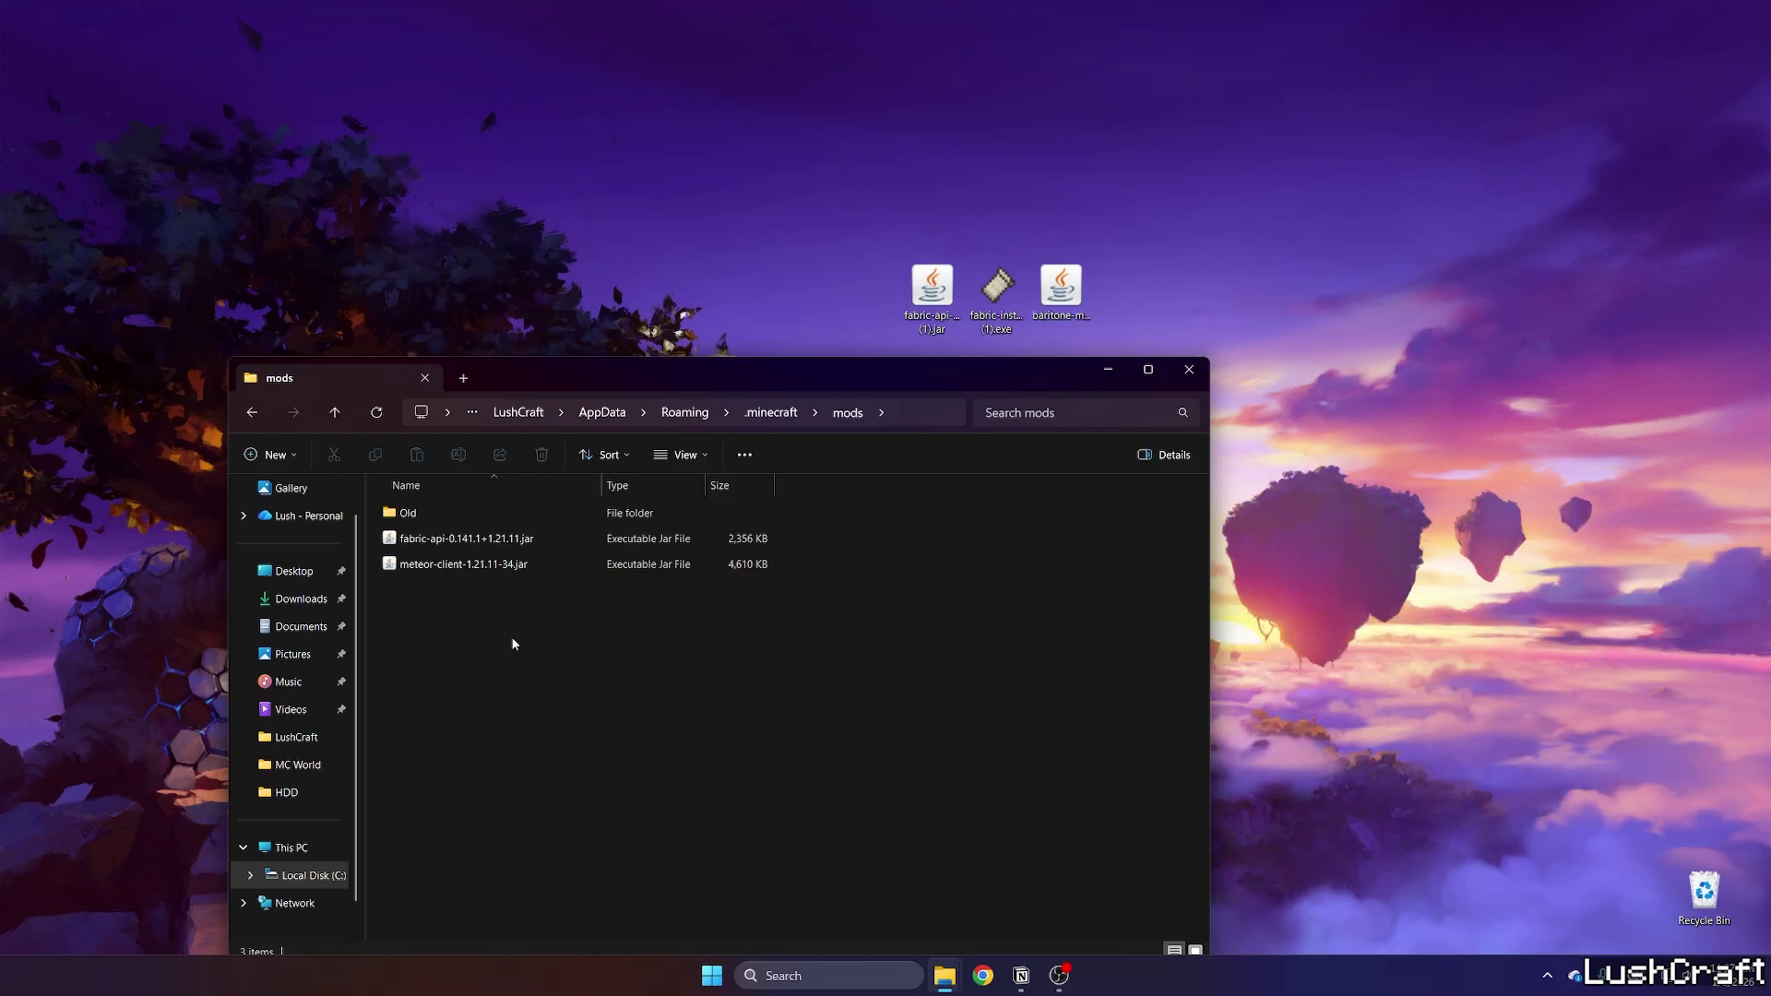
{"action": "left_click_drag", "start_coordinate": [463, 650], "coordinate": [416, 538]}
{"action": "key", "text": "Delete"}
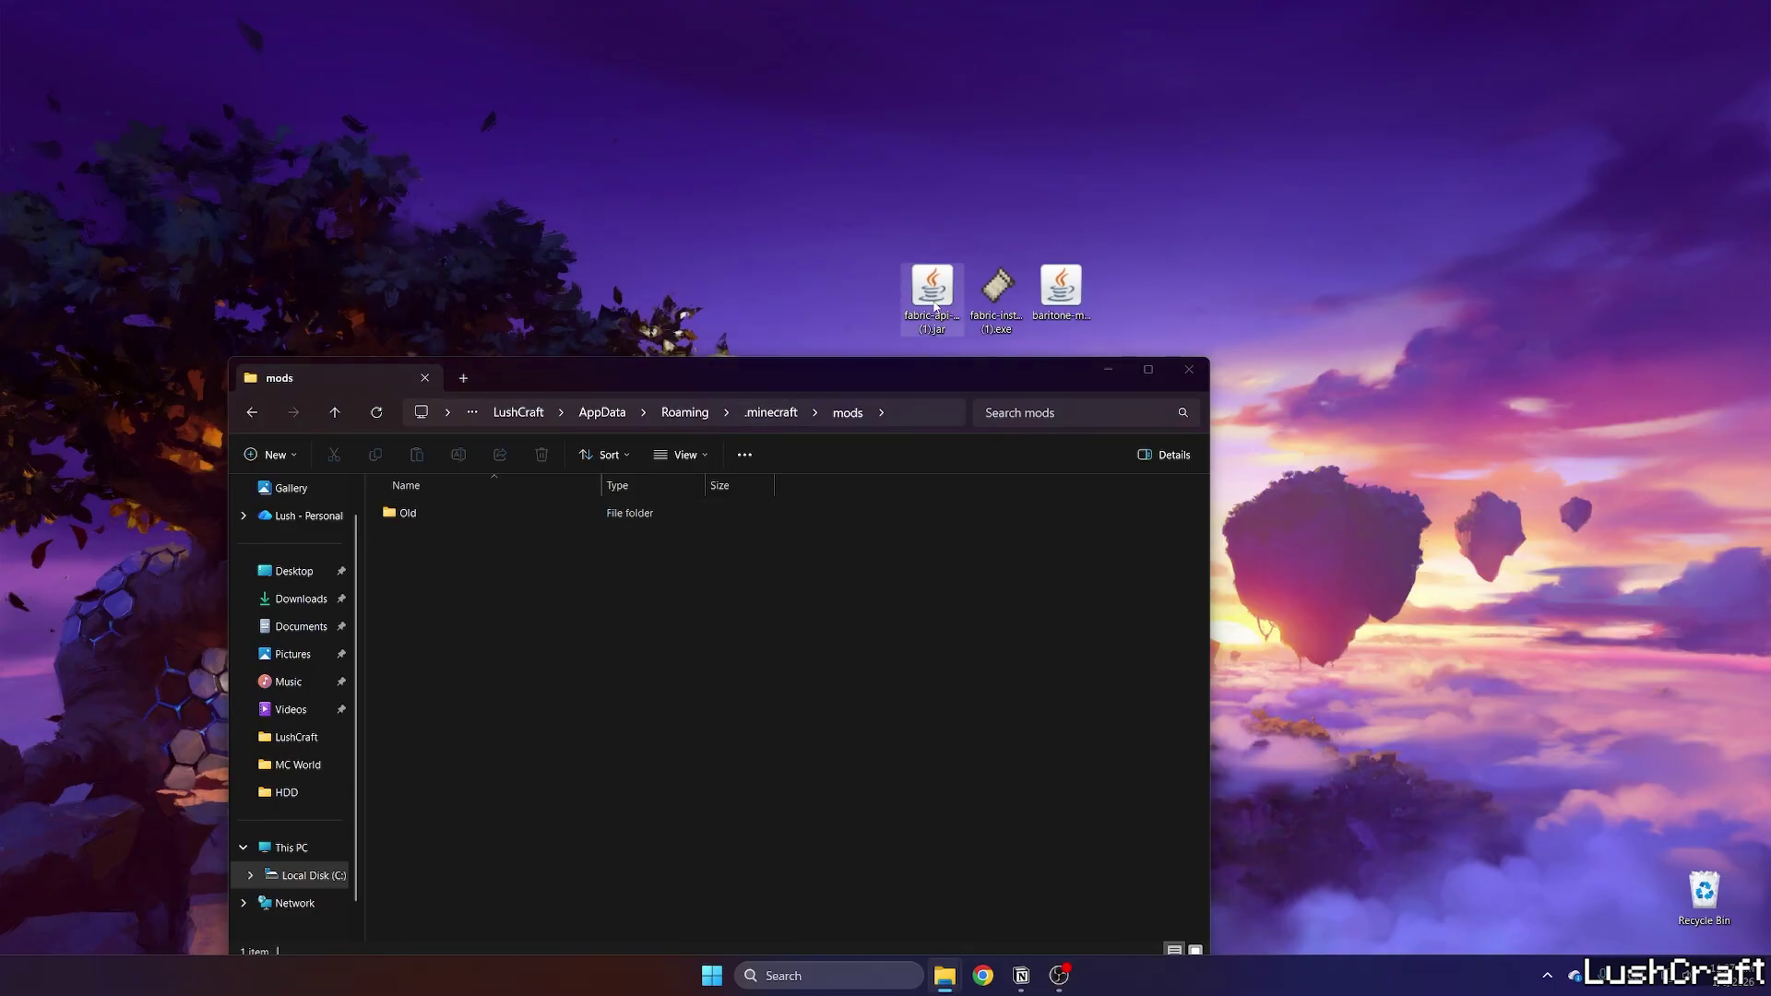
Drag the fabric-api and baritone-meteor jars from the desktop into mods.
{"action": "left_click_drag", "start_coordinate": [933, 288], "coordinate": [523, 292]}
{"action": "left_click_drag", "start_coordinate": [428, 605], "coordinate": [425, 598]}
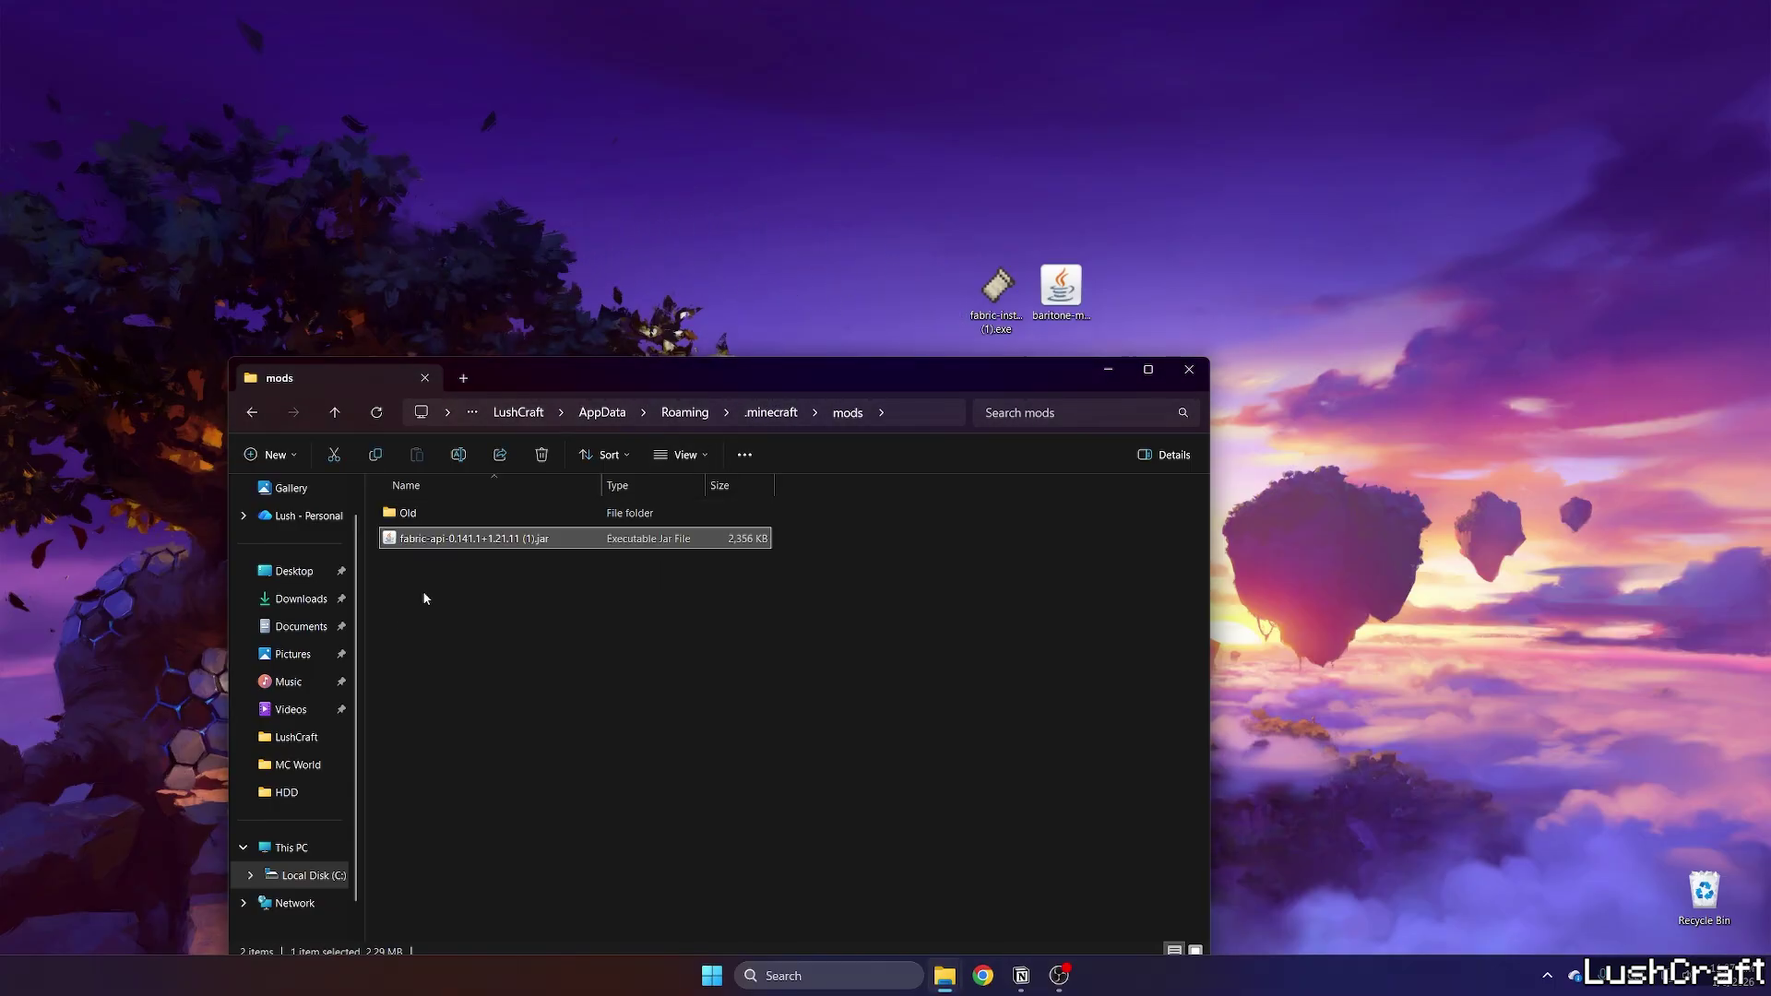
{"action": "left_click_drag", "start_coordinate": [1062, 288], "coordinate": [471, 587]}
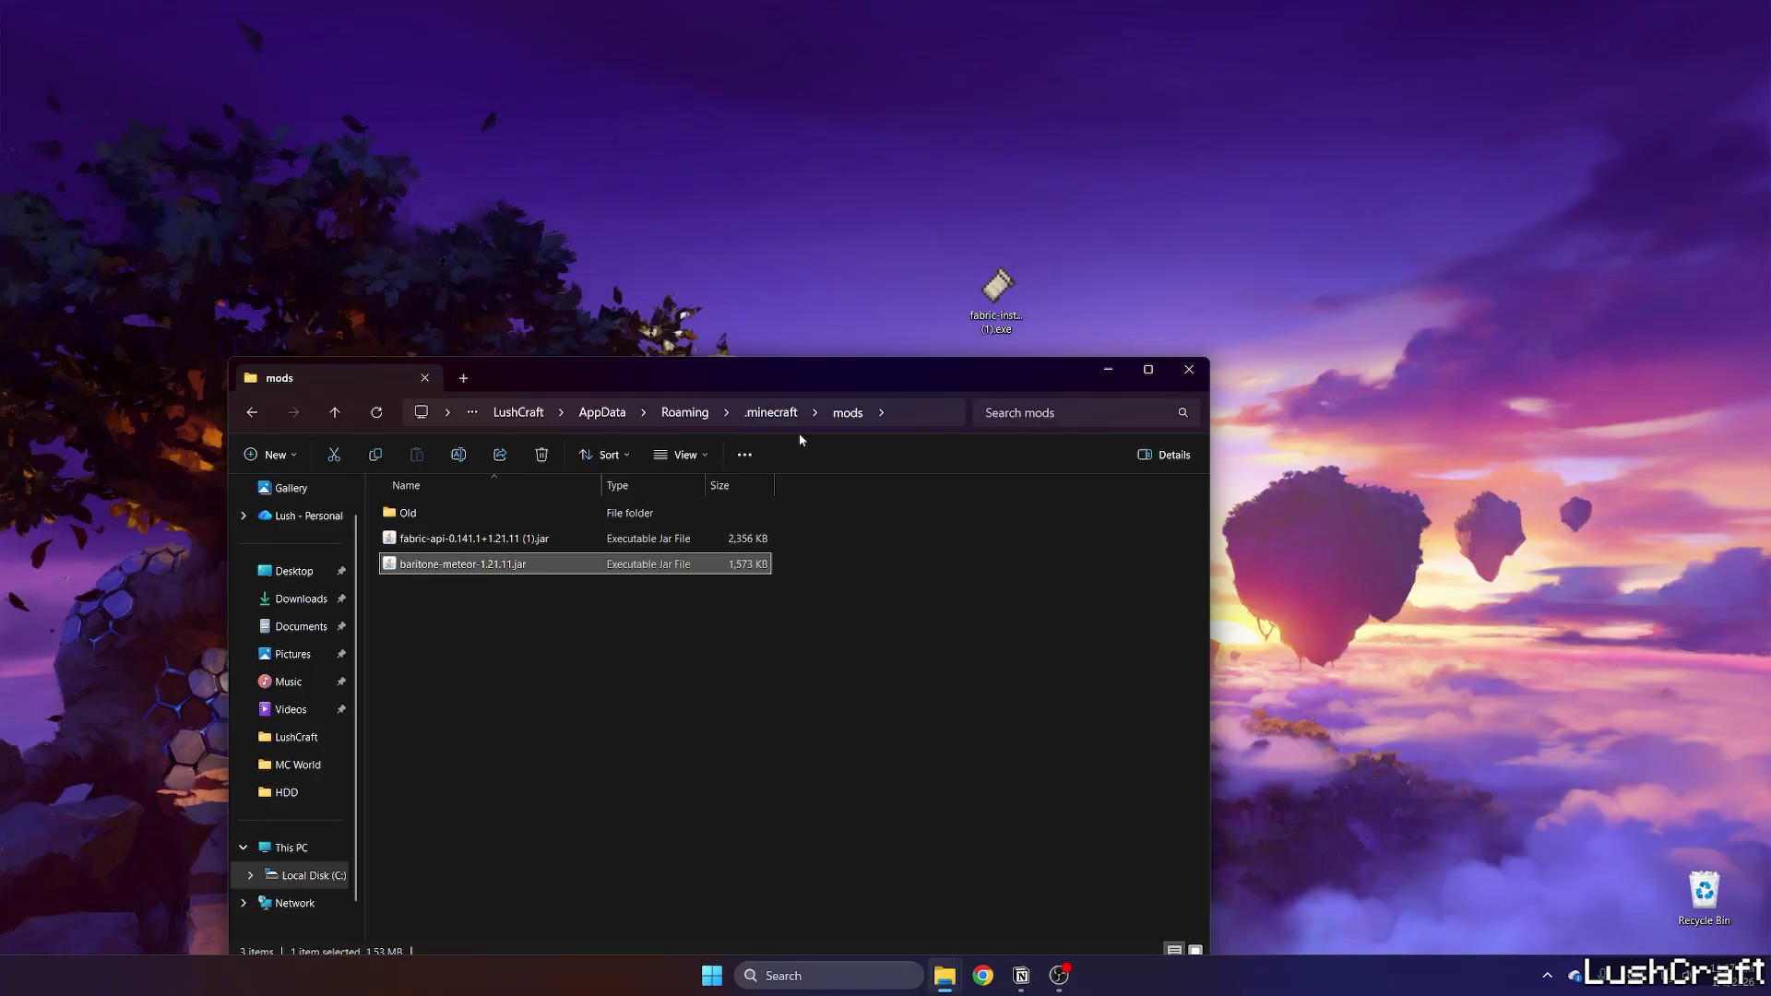
Open .minecraft's versions folder and select the Fabric installer on the desktop.
{"action": "left_click", "coordinate": [252, 413]}
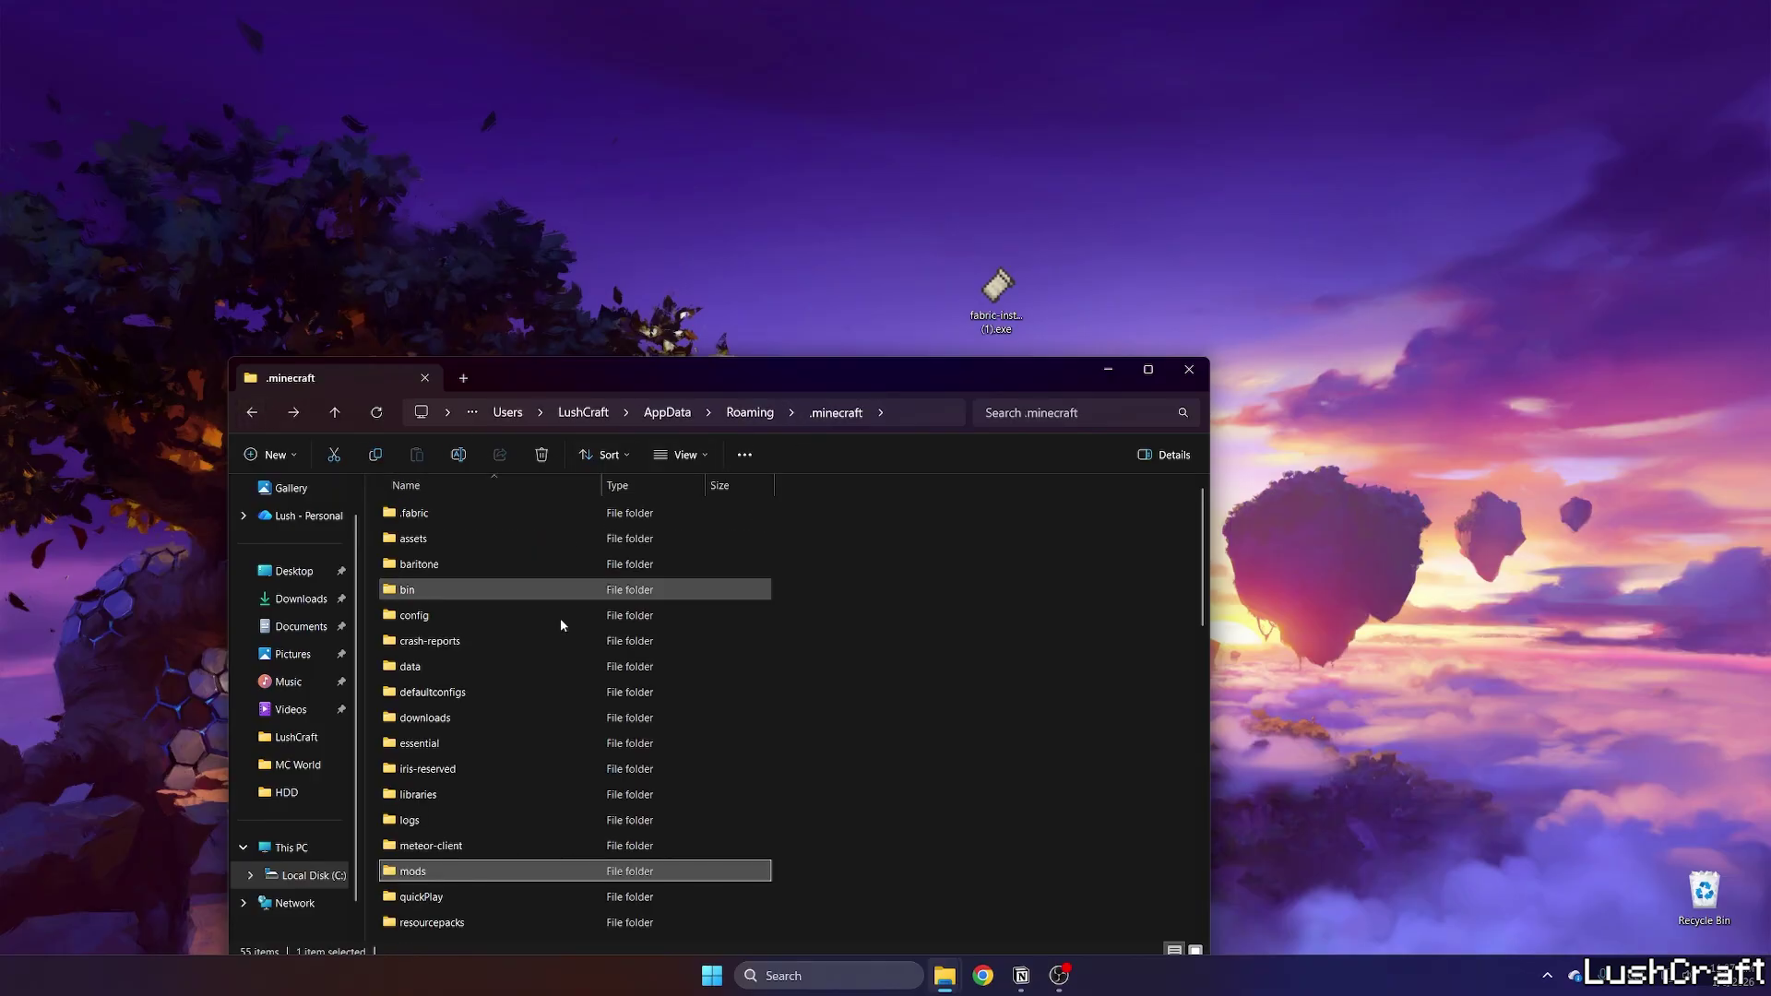
{"action": "scroll", "coordinate": [553, 664], "scroll_direction": "down", "scroll_amount": 3}
{"action": "double_click", "coordinate": [431, 511]}
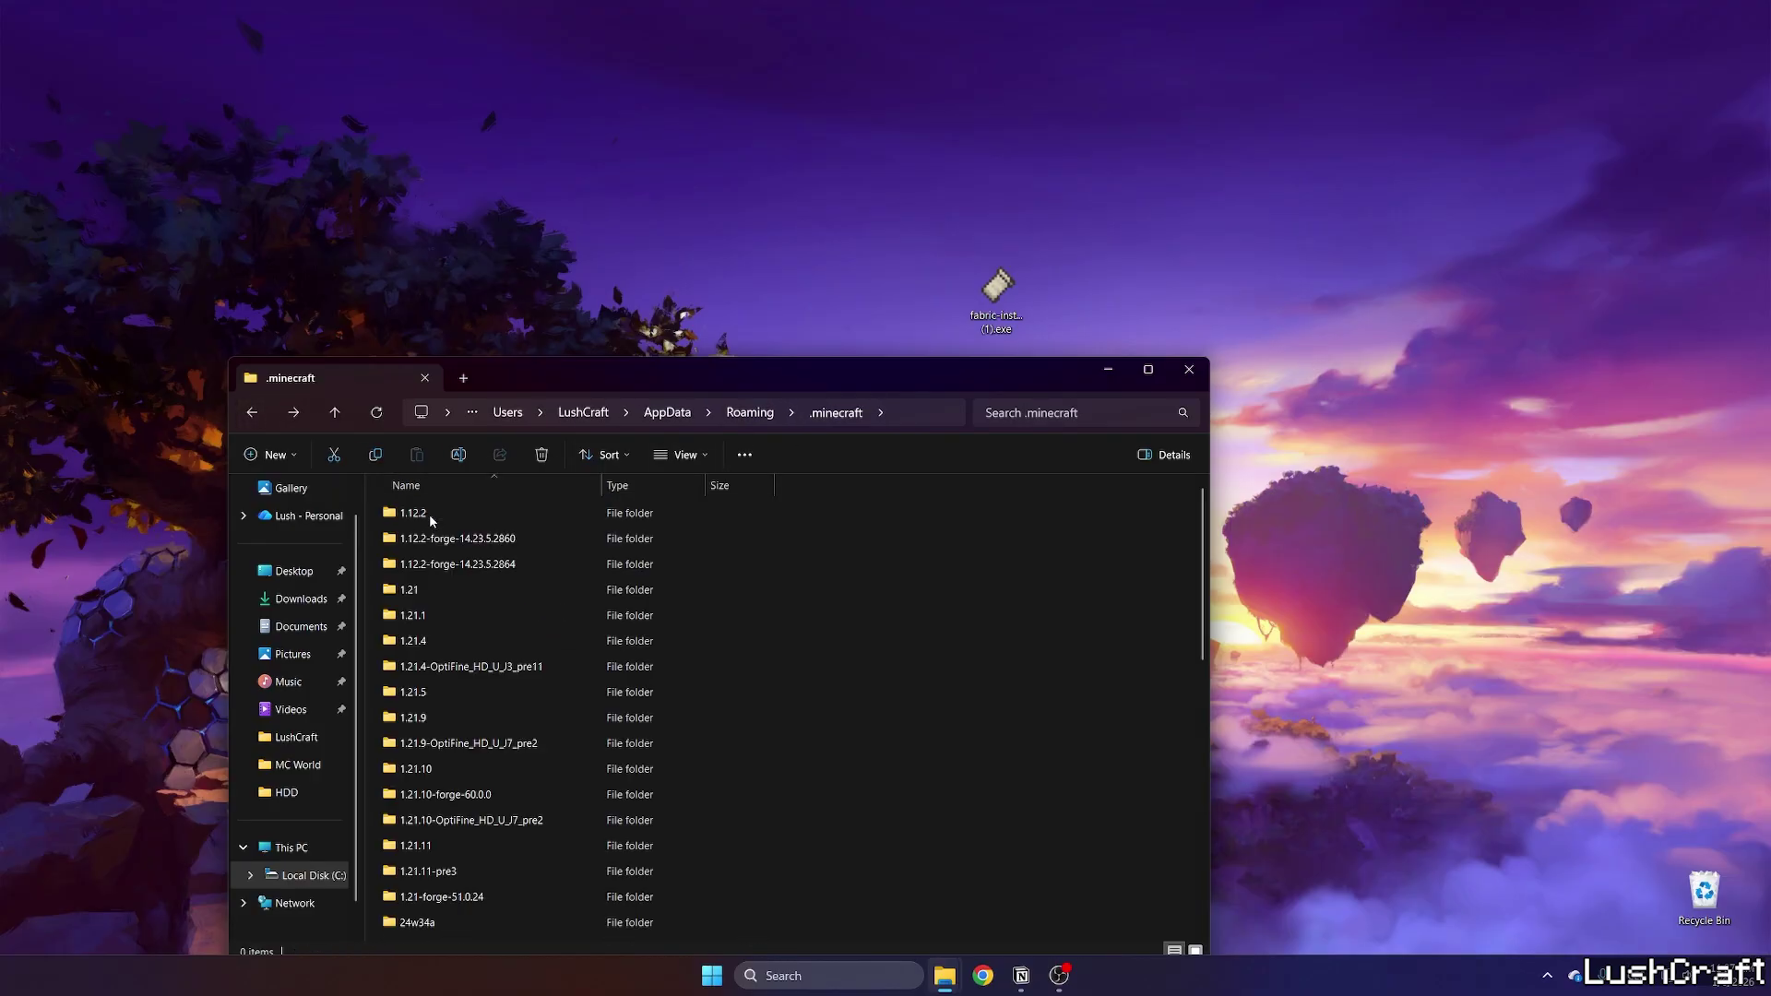
{"action": "left_click", "coordinate": [1000, 293]}
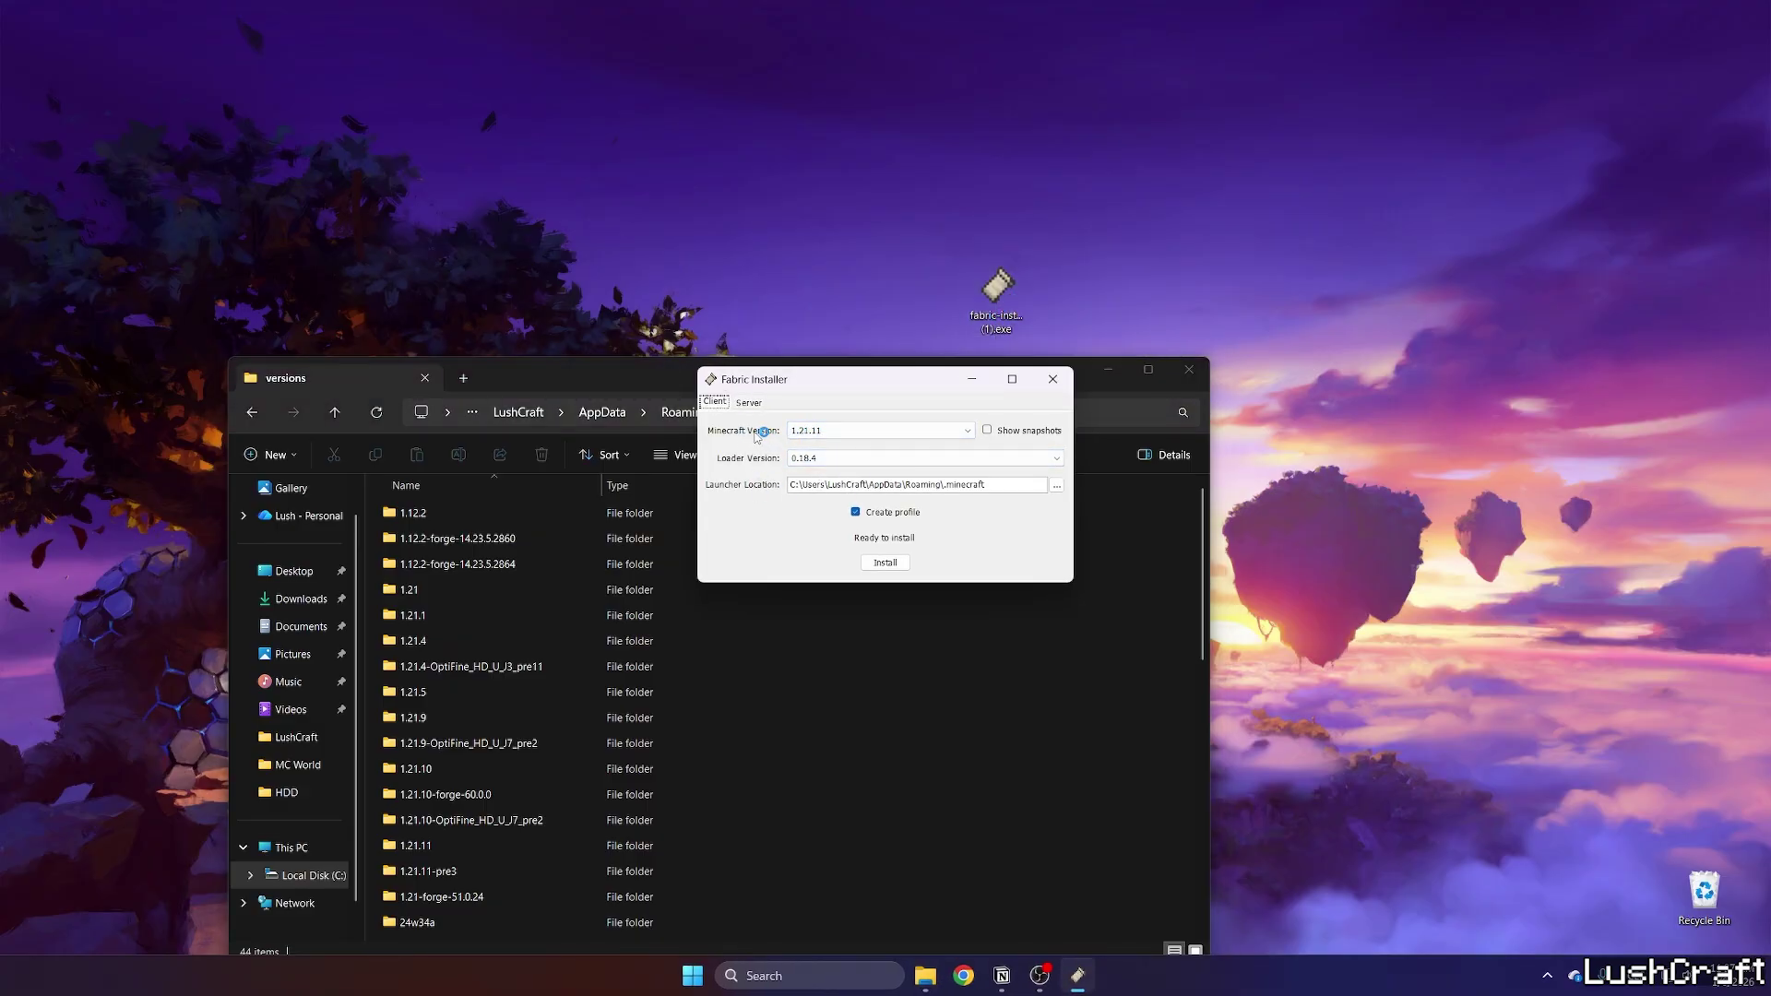
Install Fabric Loader 0.18.4 for 1.21.11, then locate the fabric-loader-0.18.4-1.21.11 folder.
{"action": "left_click", "coordinate": [814, 433]}
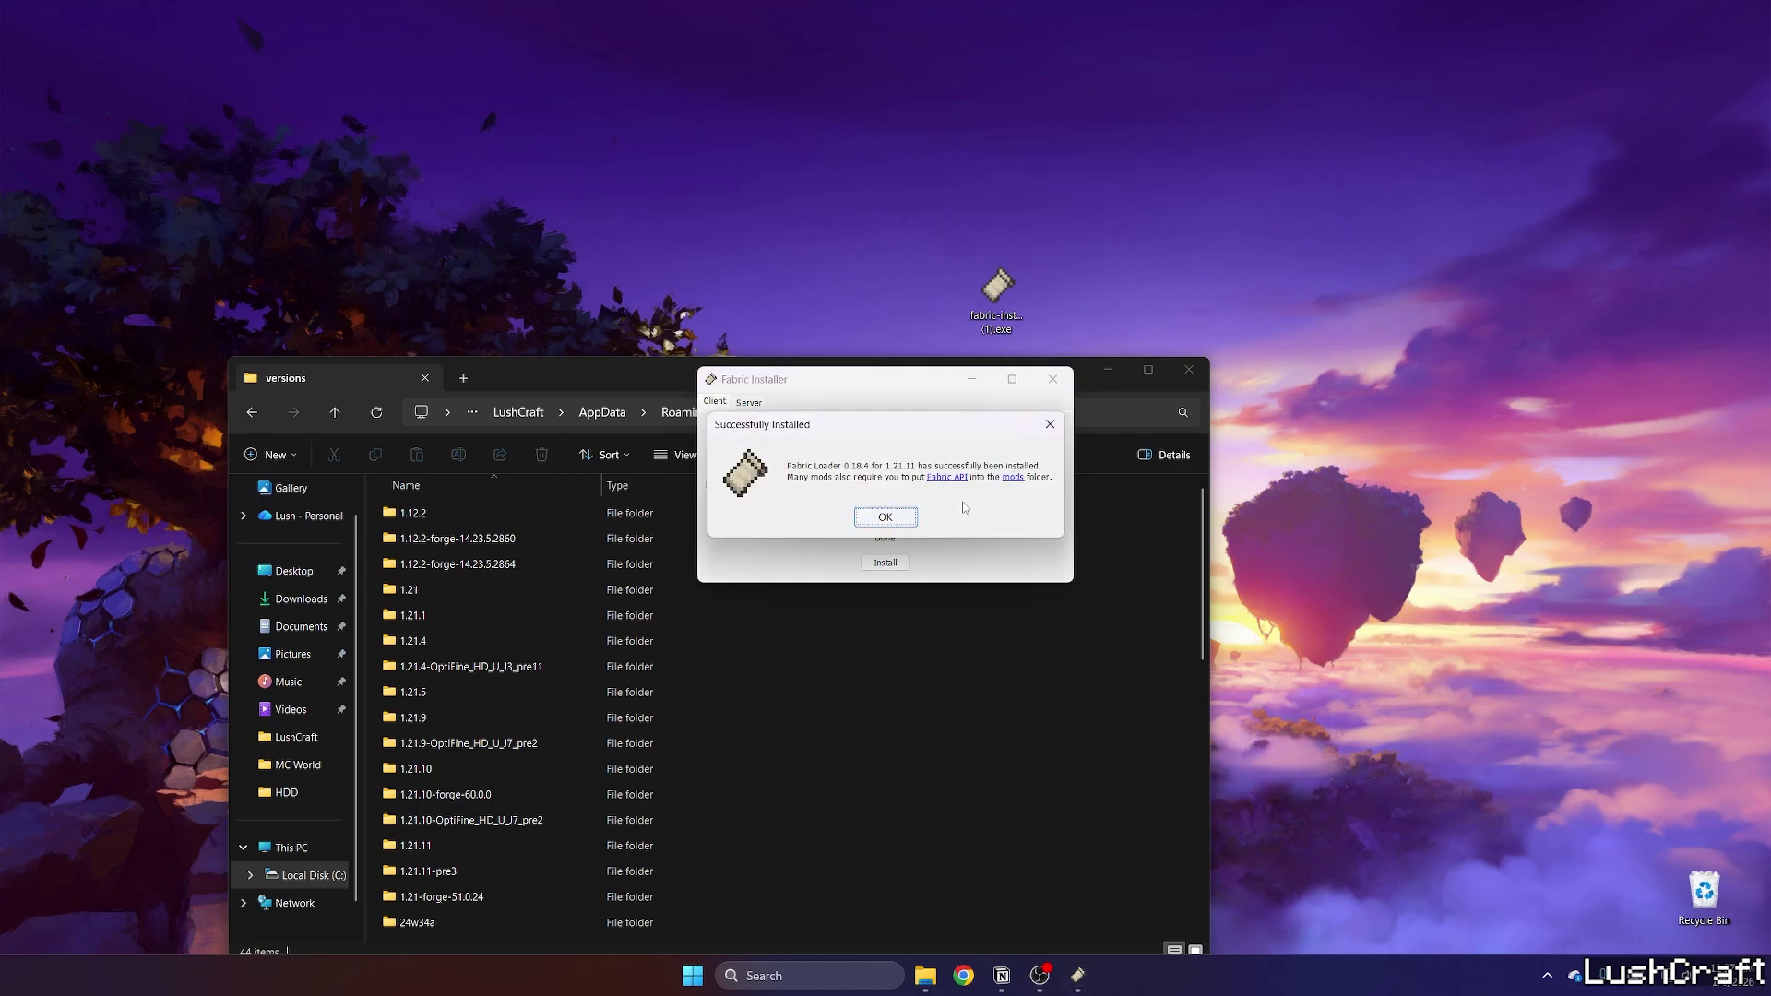
{"action": "left_click", "coordinate": [886, 517]}
{"action": "left_click", "coordinate": [1052, 379]}
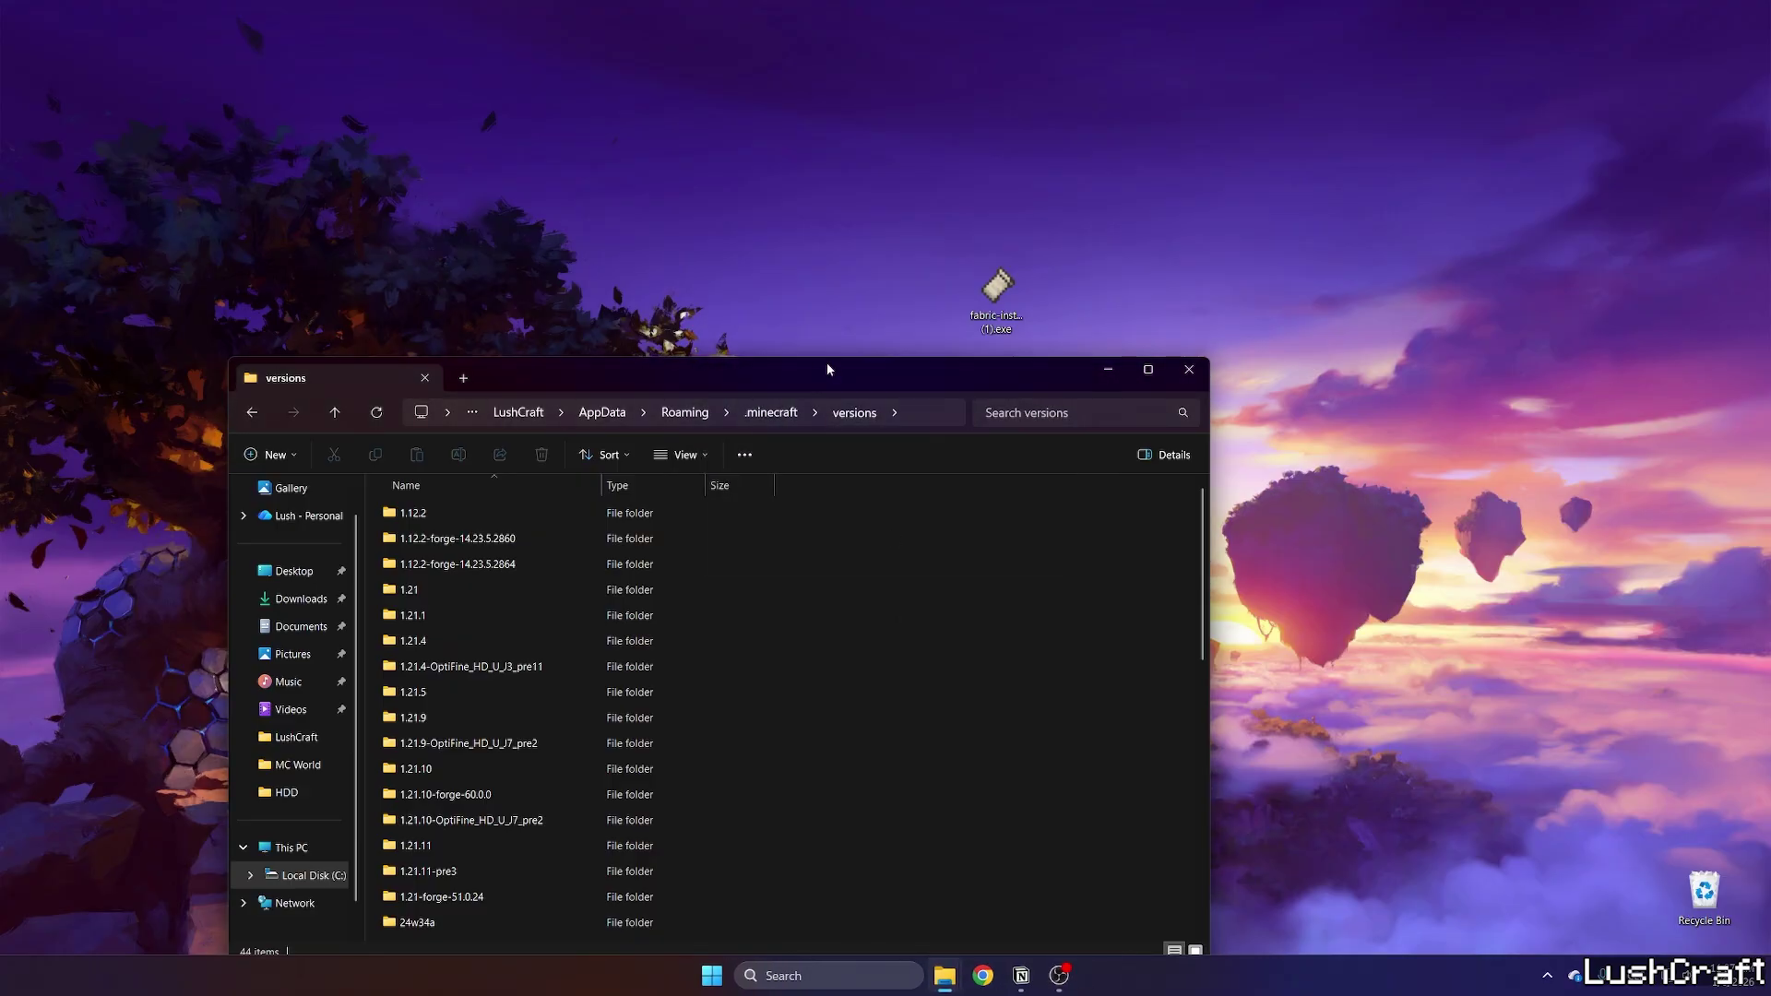
{"action": "left_click_drag", "start_coordinate": [809, 409], "coordinate": [1022, 203]}
{"action": "scroll", "coordinate": [830, 526], "scroll_direction": "down", "scroll_amount": 5}
{"action": "scroll", "coordinate": [1024, 526], "scroll_direction": "down", "scroll_amount": 5}
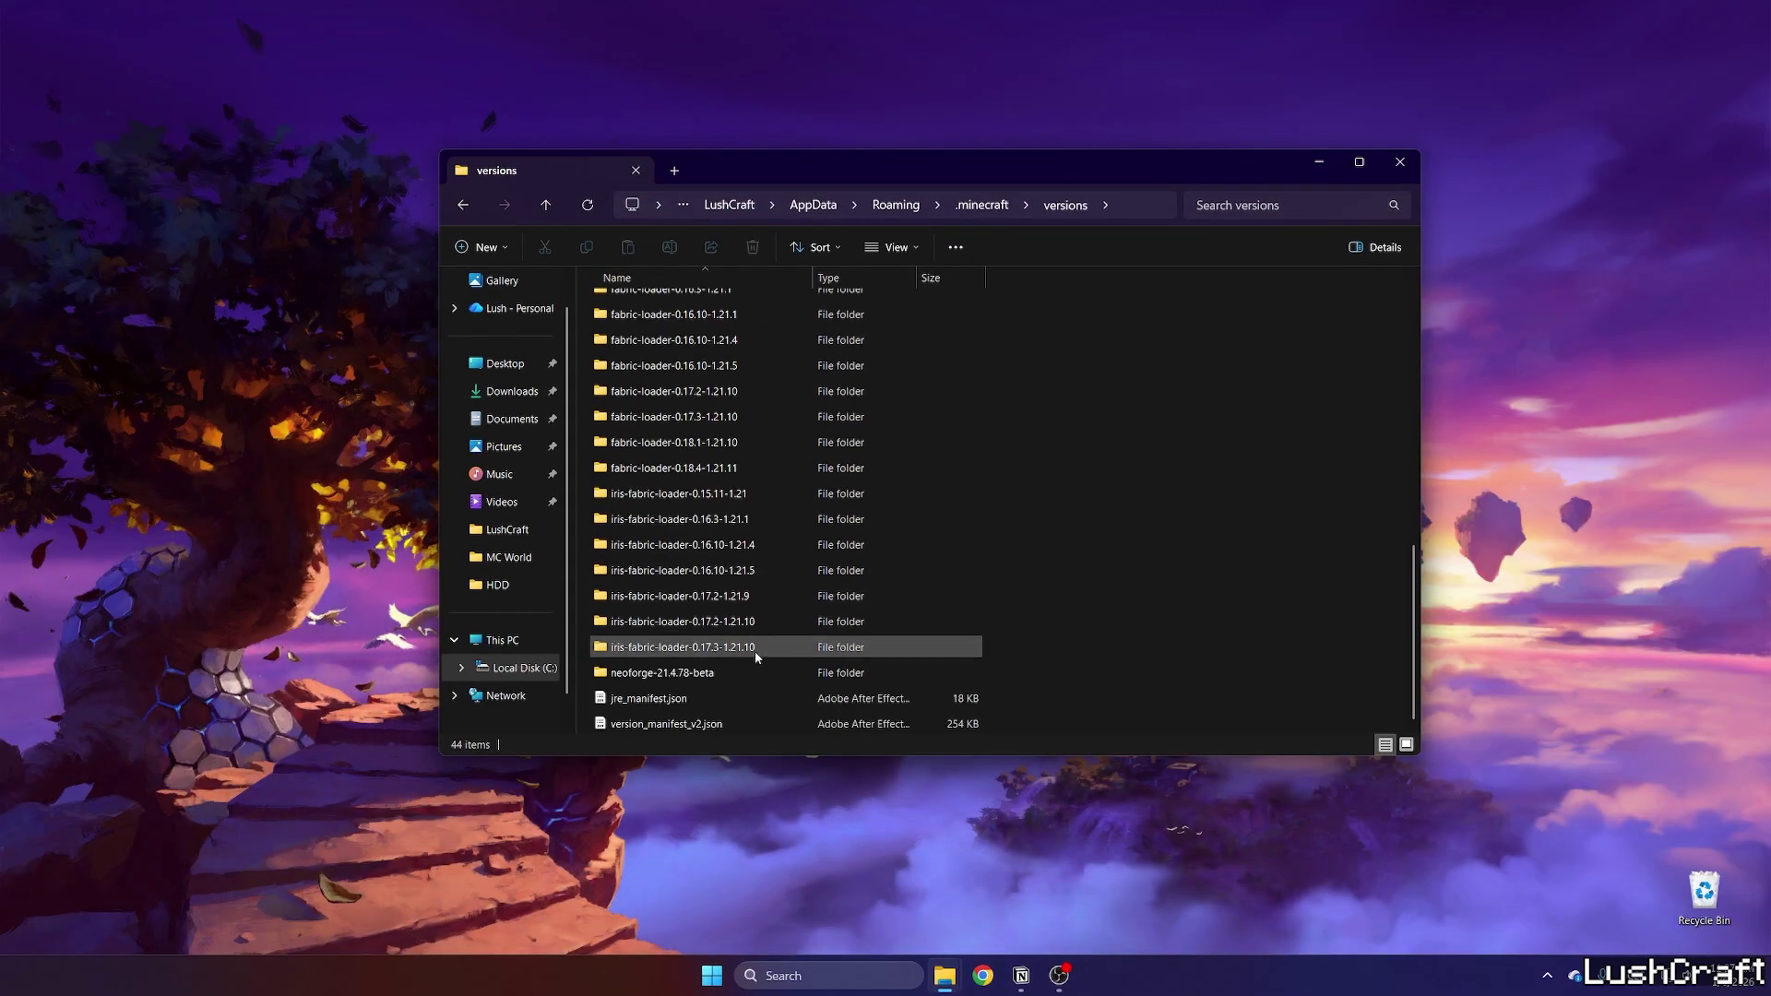
{"action": "left_click", "coordinate": [625, 472]}
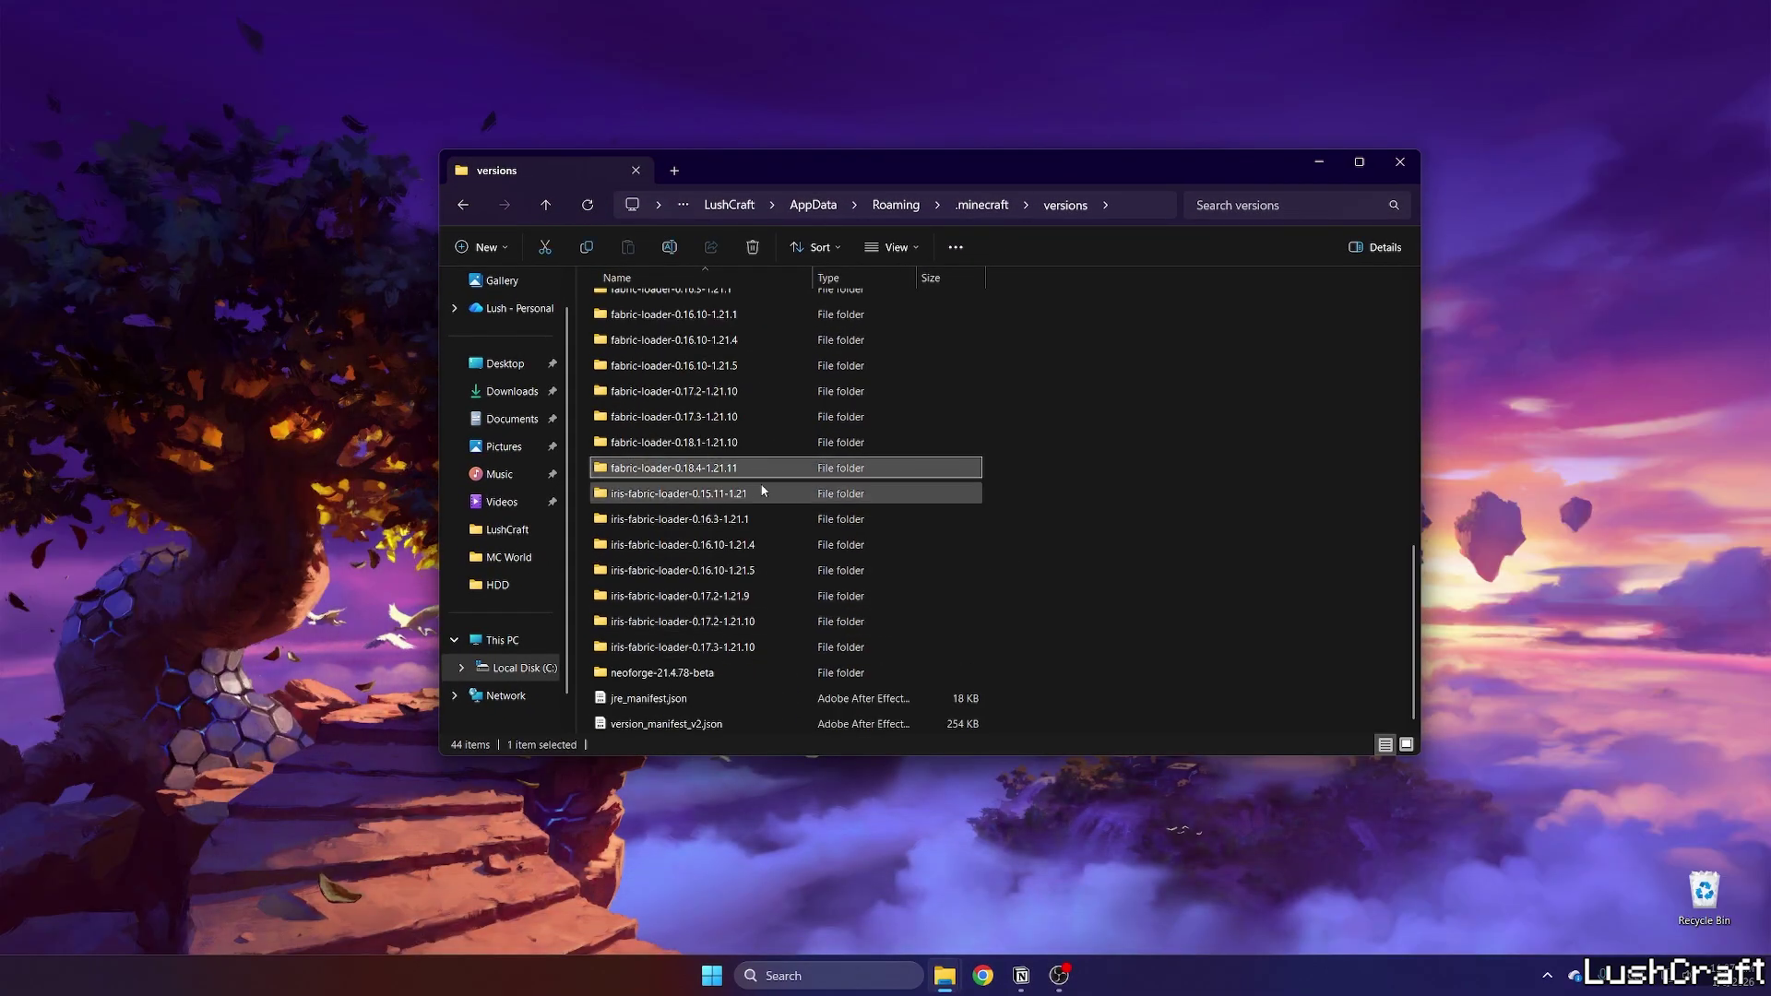
Close the versions folder window and start Minecraft Launcher.
{"action": "left_click", "coordinate": [1400, 161]}
{"action": "left_click", "coordinate": [711, 976]}
{"action": "left_click", "coordinate": [1094, 472]}
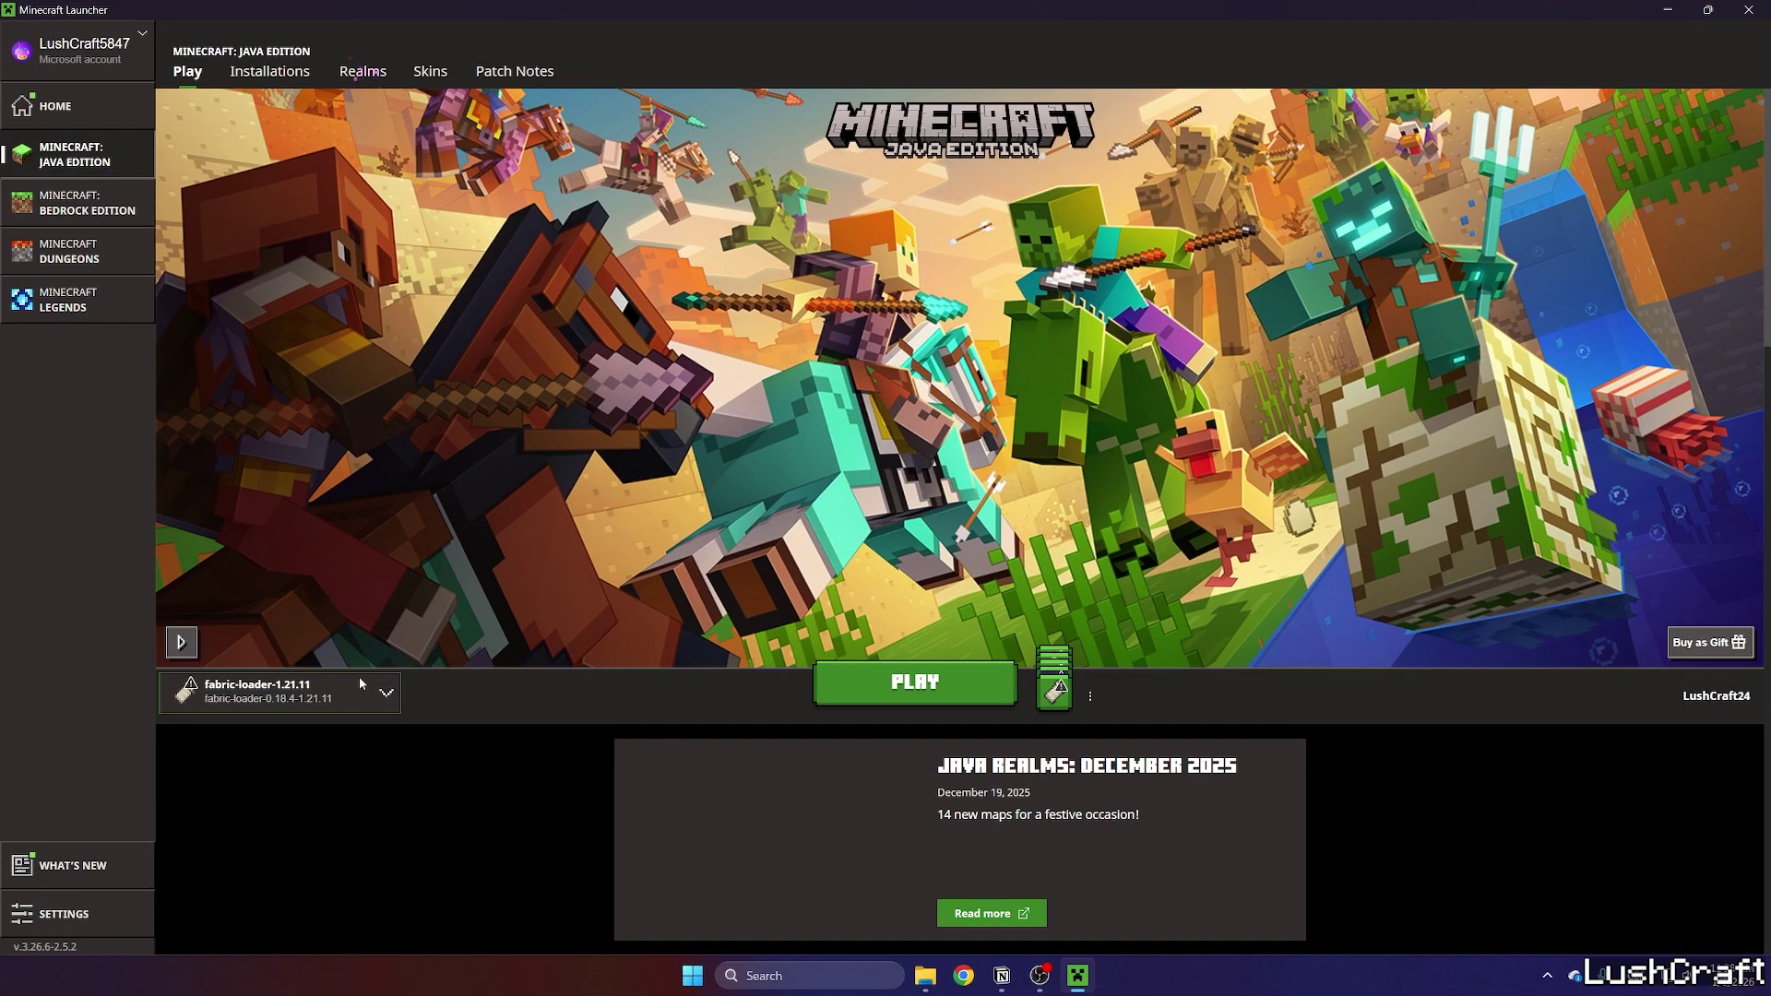
Choose the fabric-loader-1.21.11 installation and press PLAY.
{"action": "left_click", "coordinate": [350, 688]}
{"action": "left_click", "coordinate": [231, 735]}
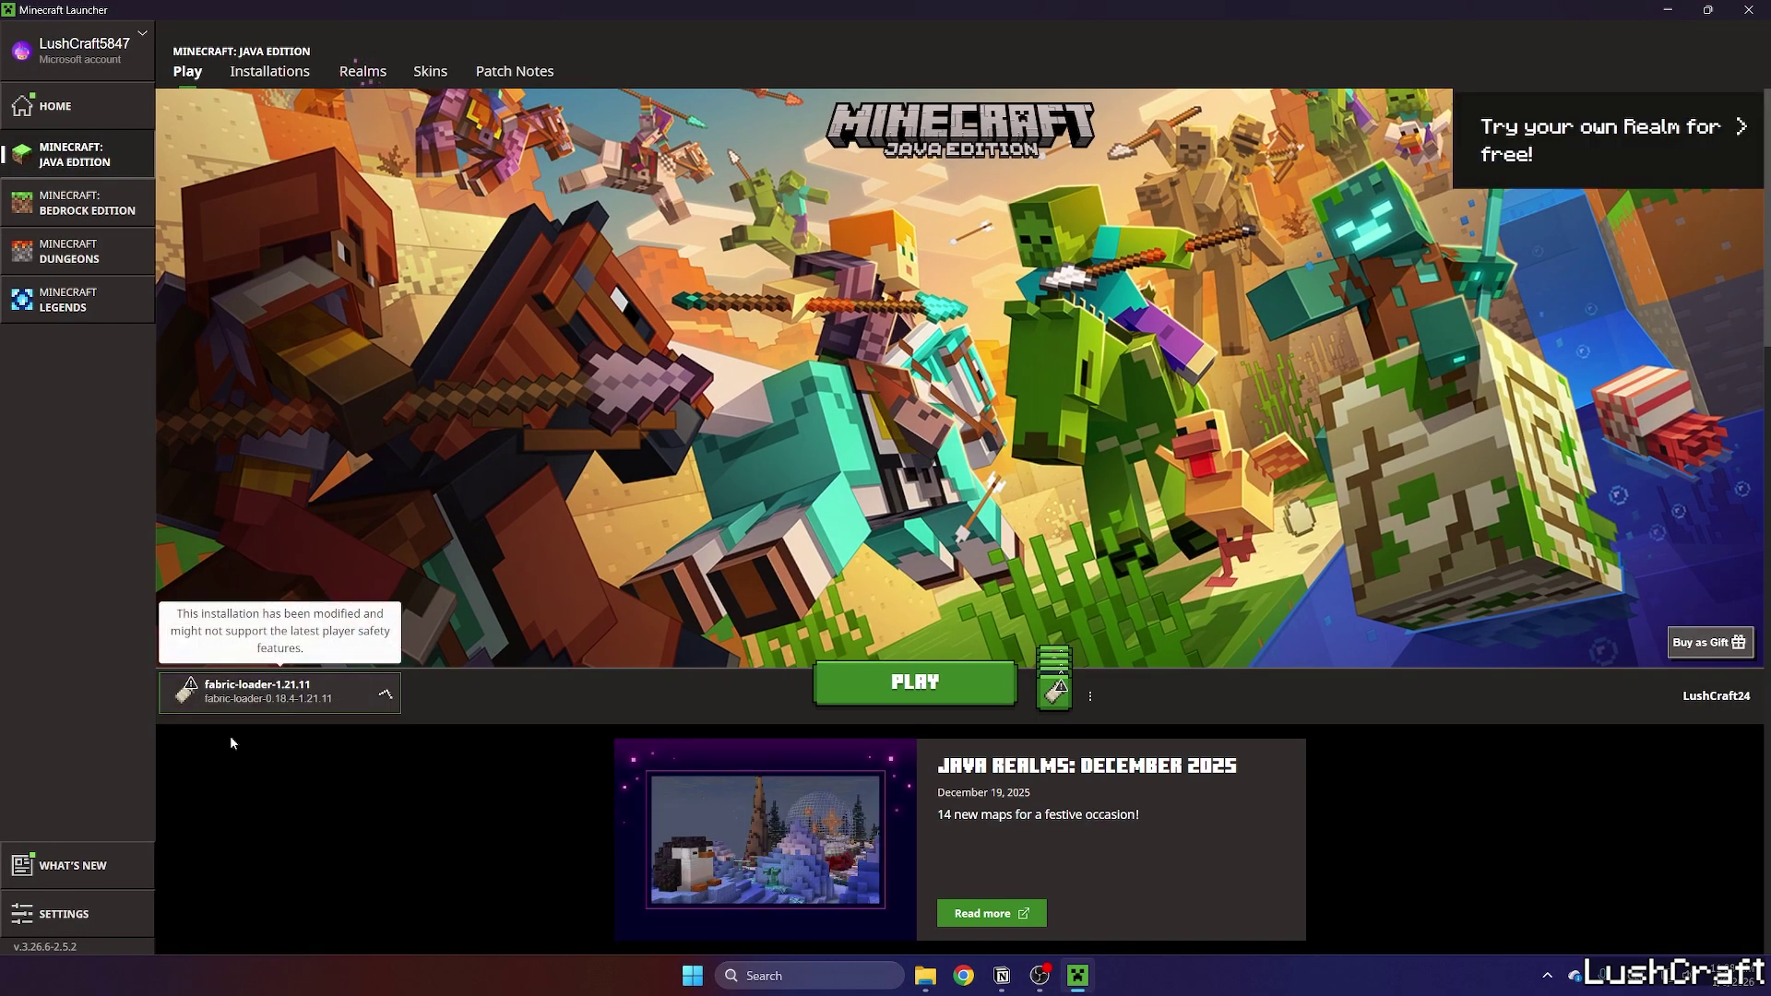
{"action": "left_click", "coordinate": [320, 699]}
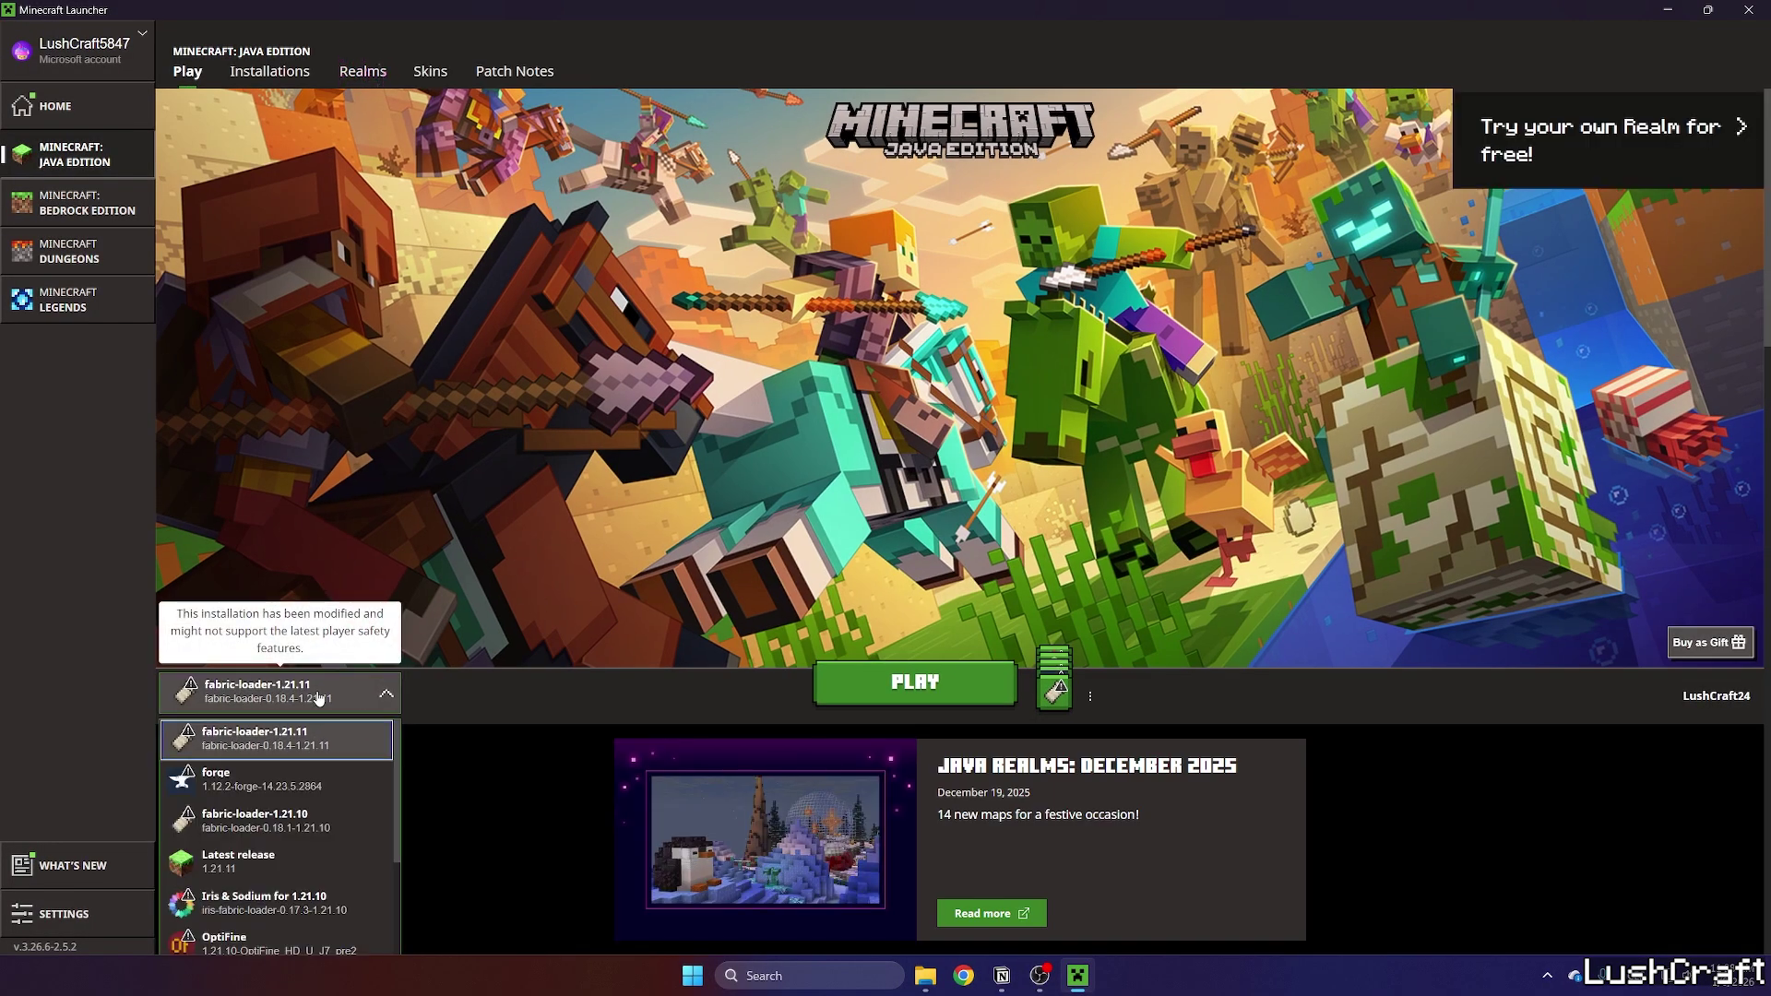
{"action": "left_click", "coordinate": [305, 748]}
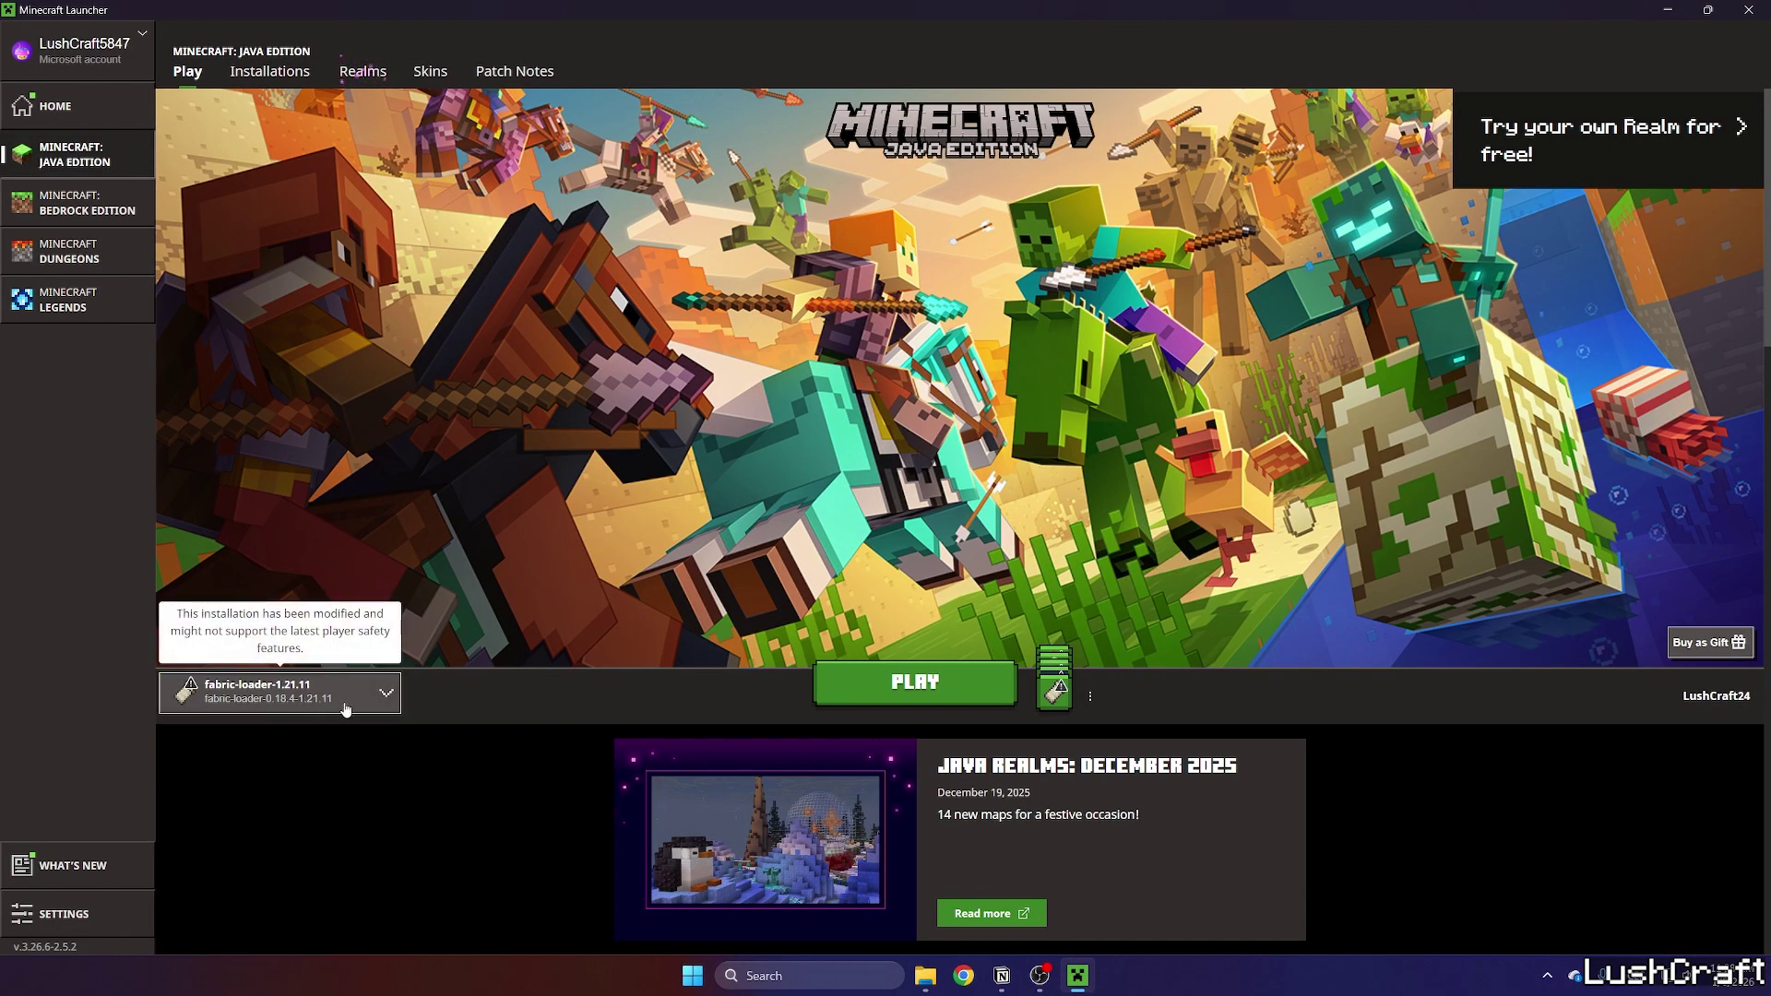
{"action": "left_click", "coordinate": [913, 682]}
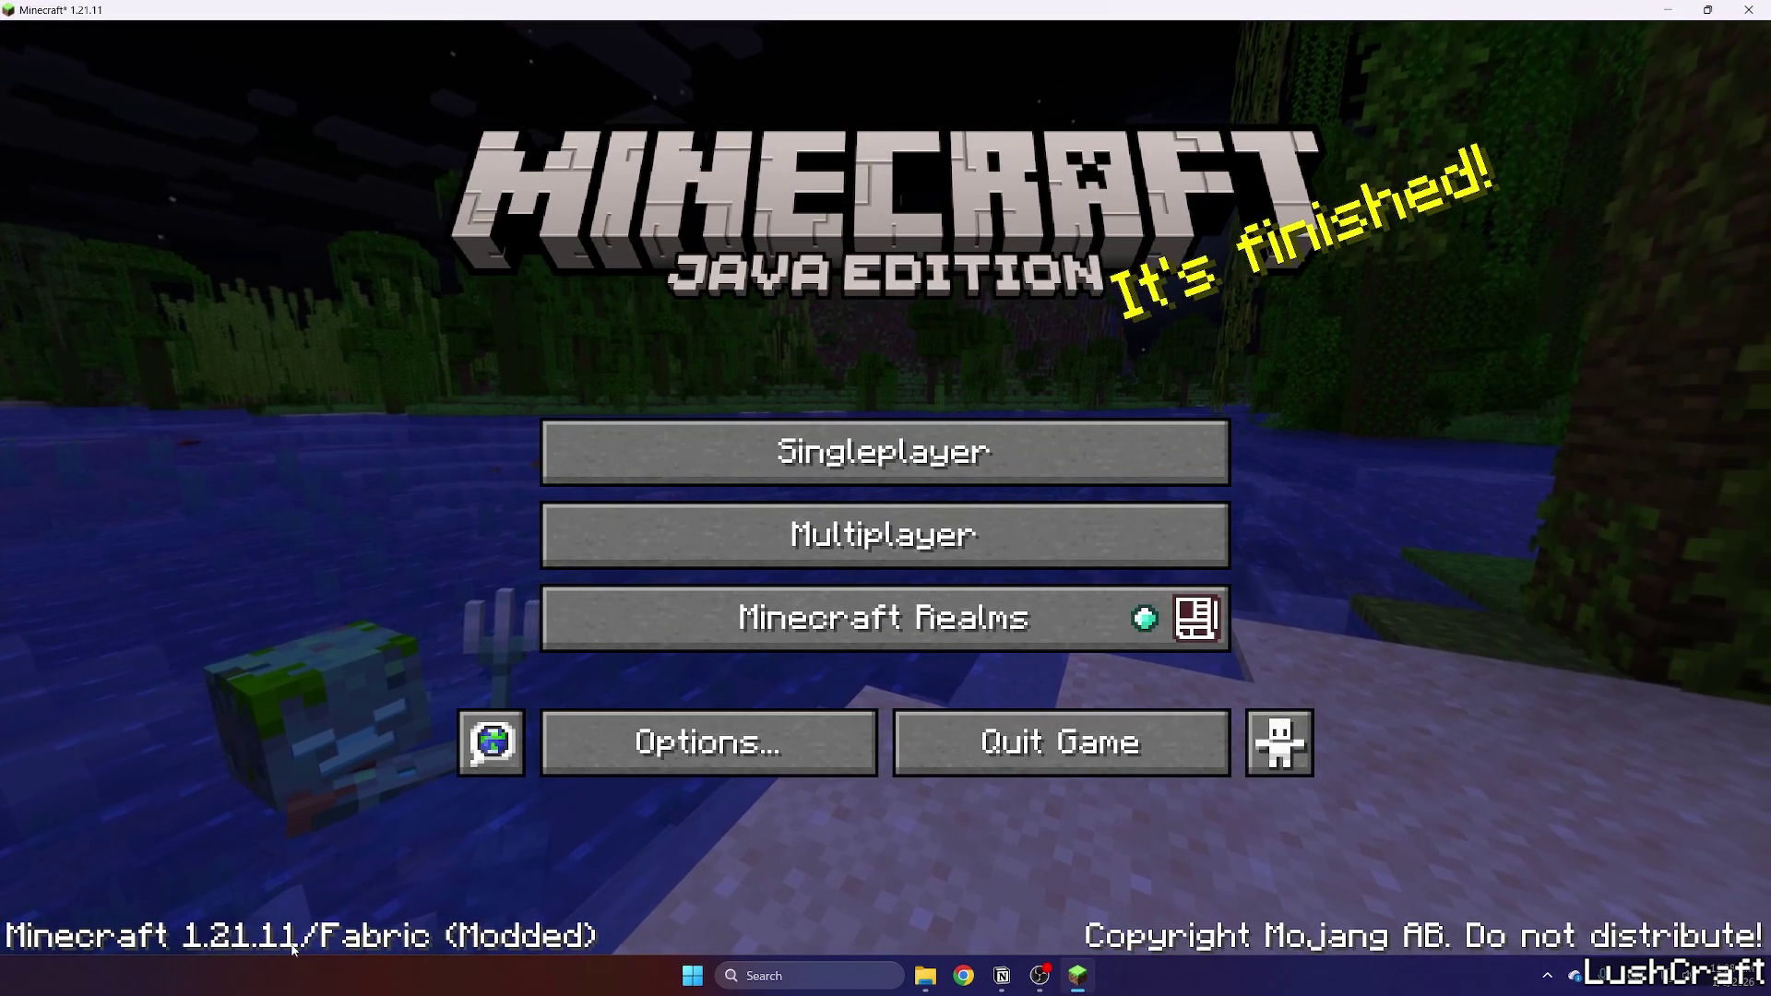
Load the LushCraft singleplayer world, then open and close the creative inventory.
{"action": "left_click", "coordinate": [769, 469]}
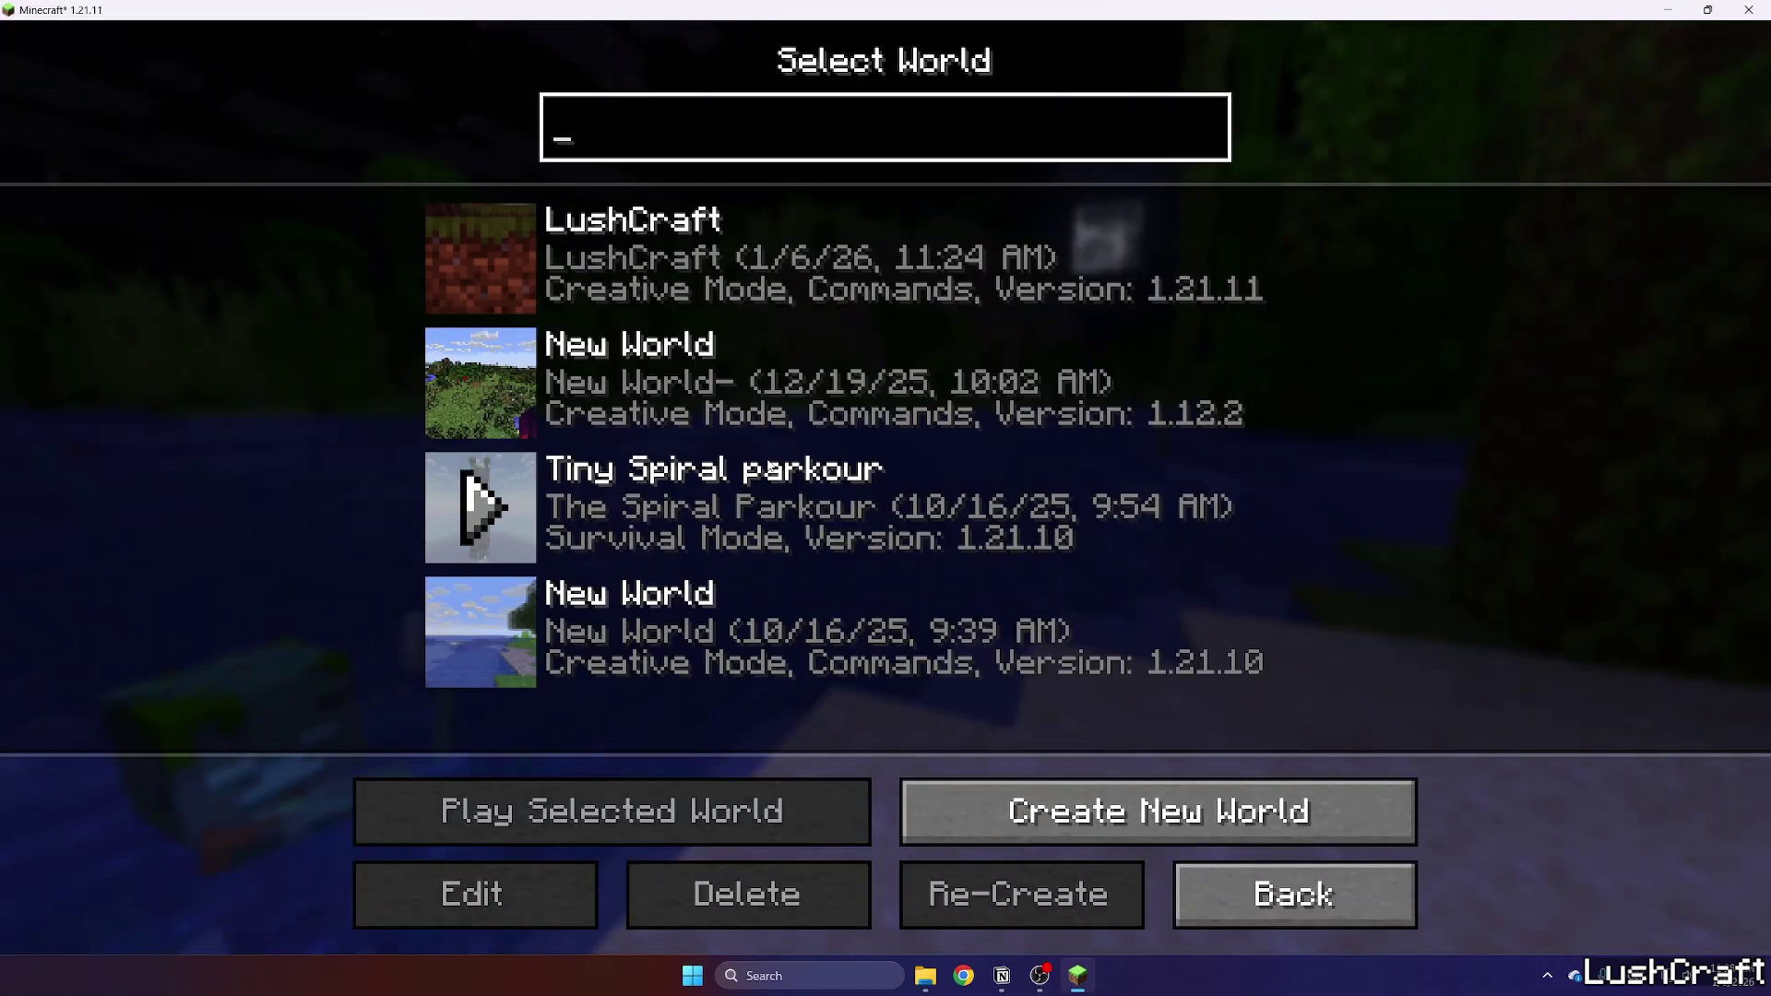
{"action": "double_click", "coordinate": [485, 249]}
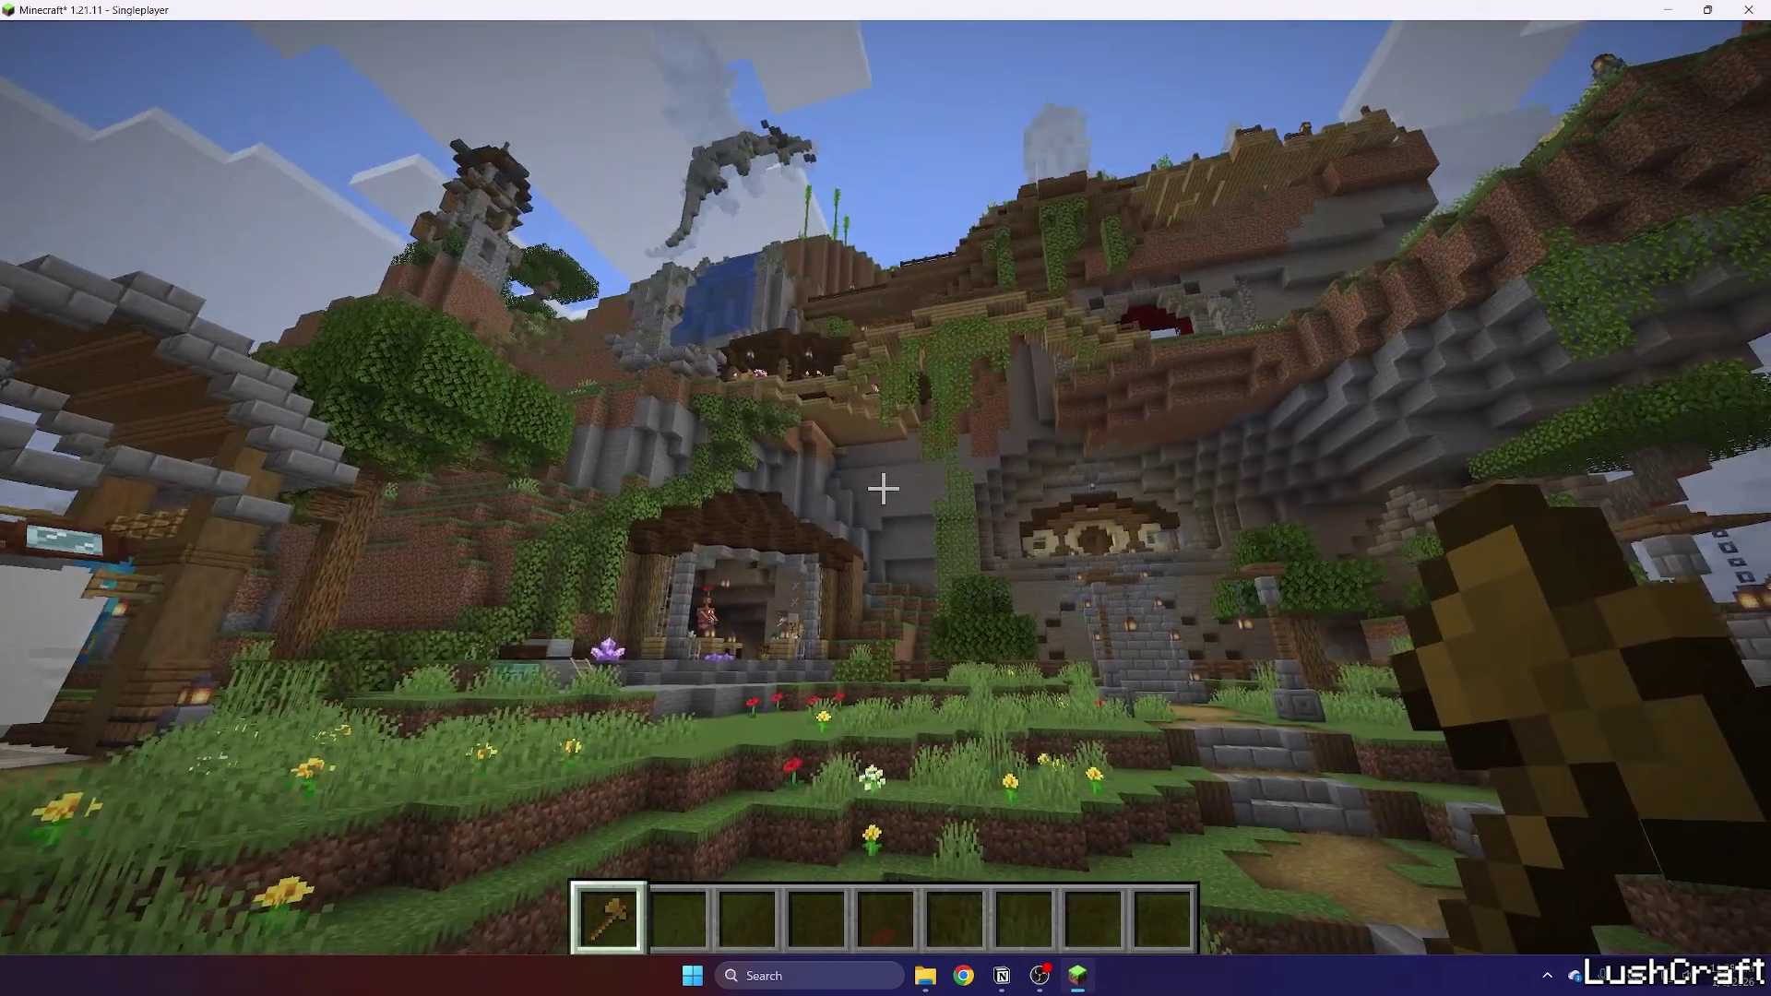
{"action": "key", "text": "e"}
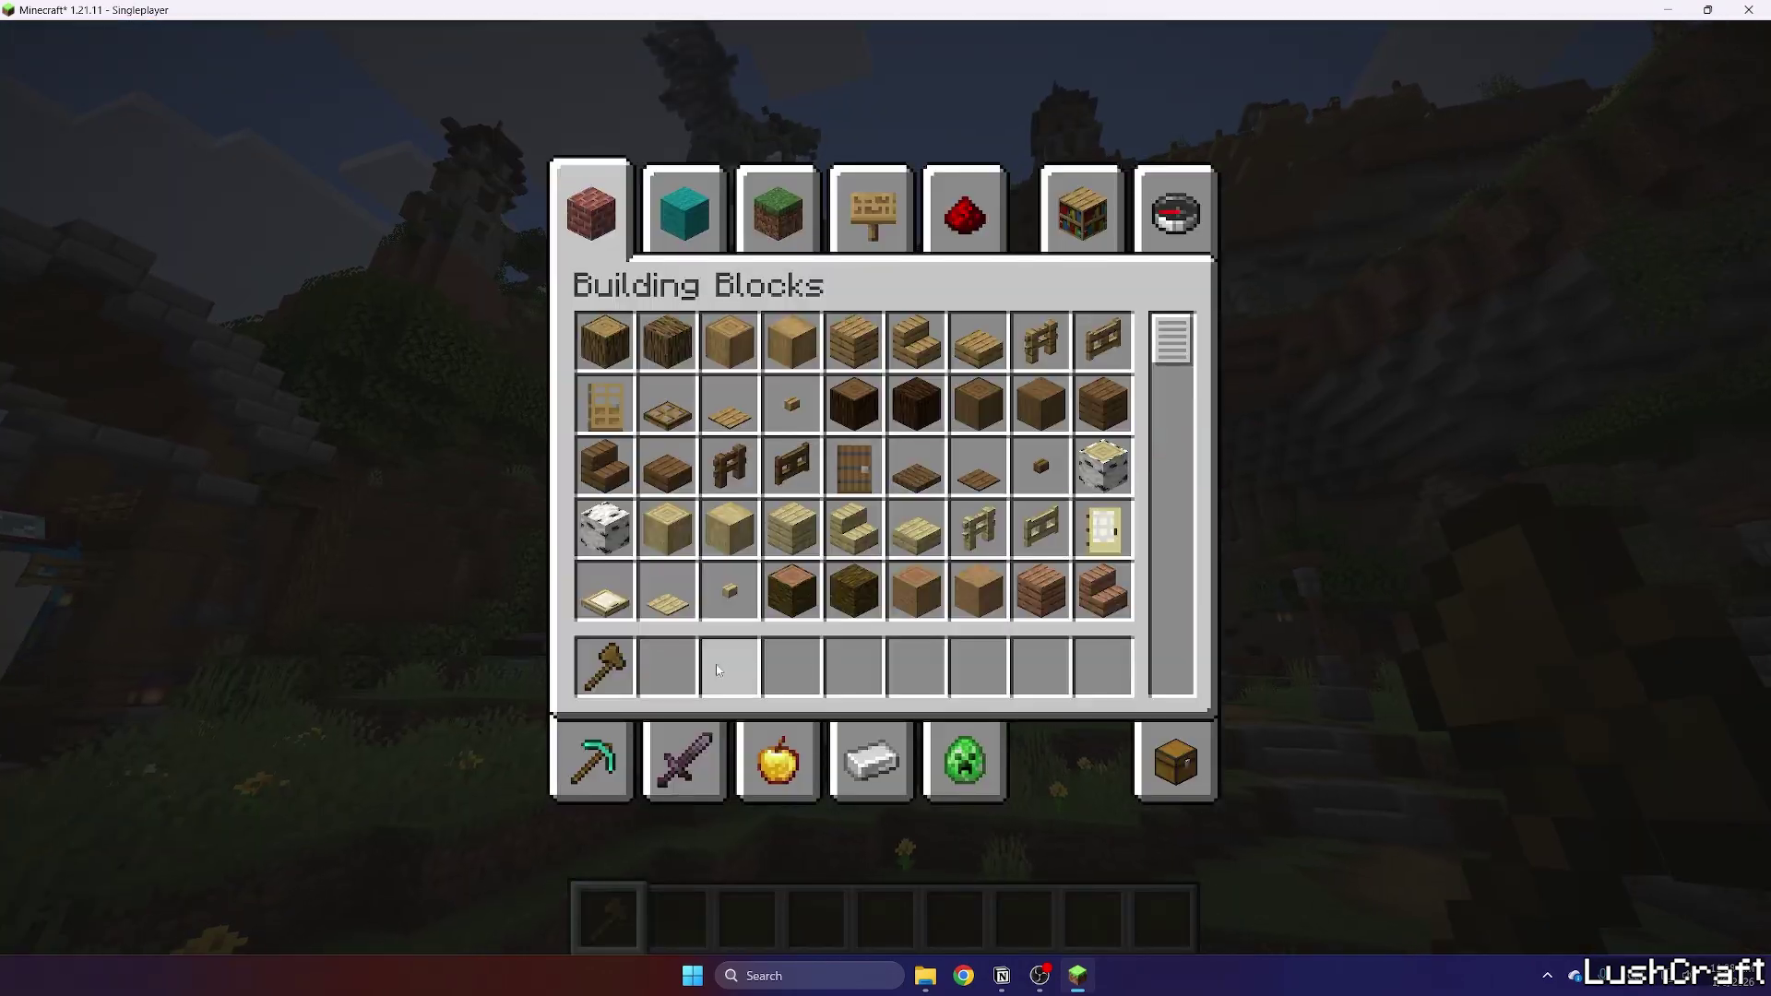
{"action": "key", "text": "Escape"}
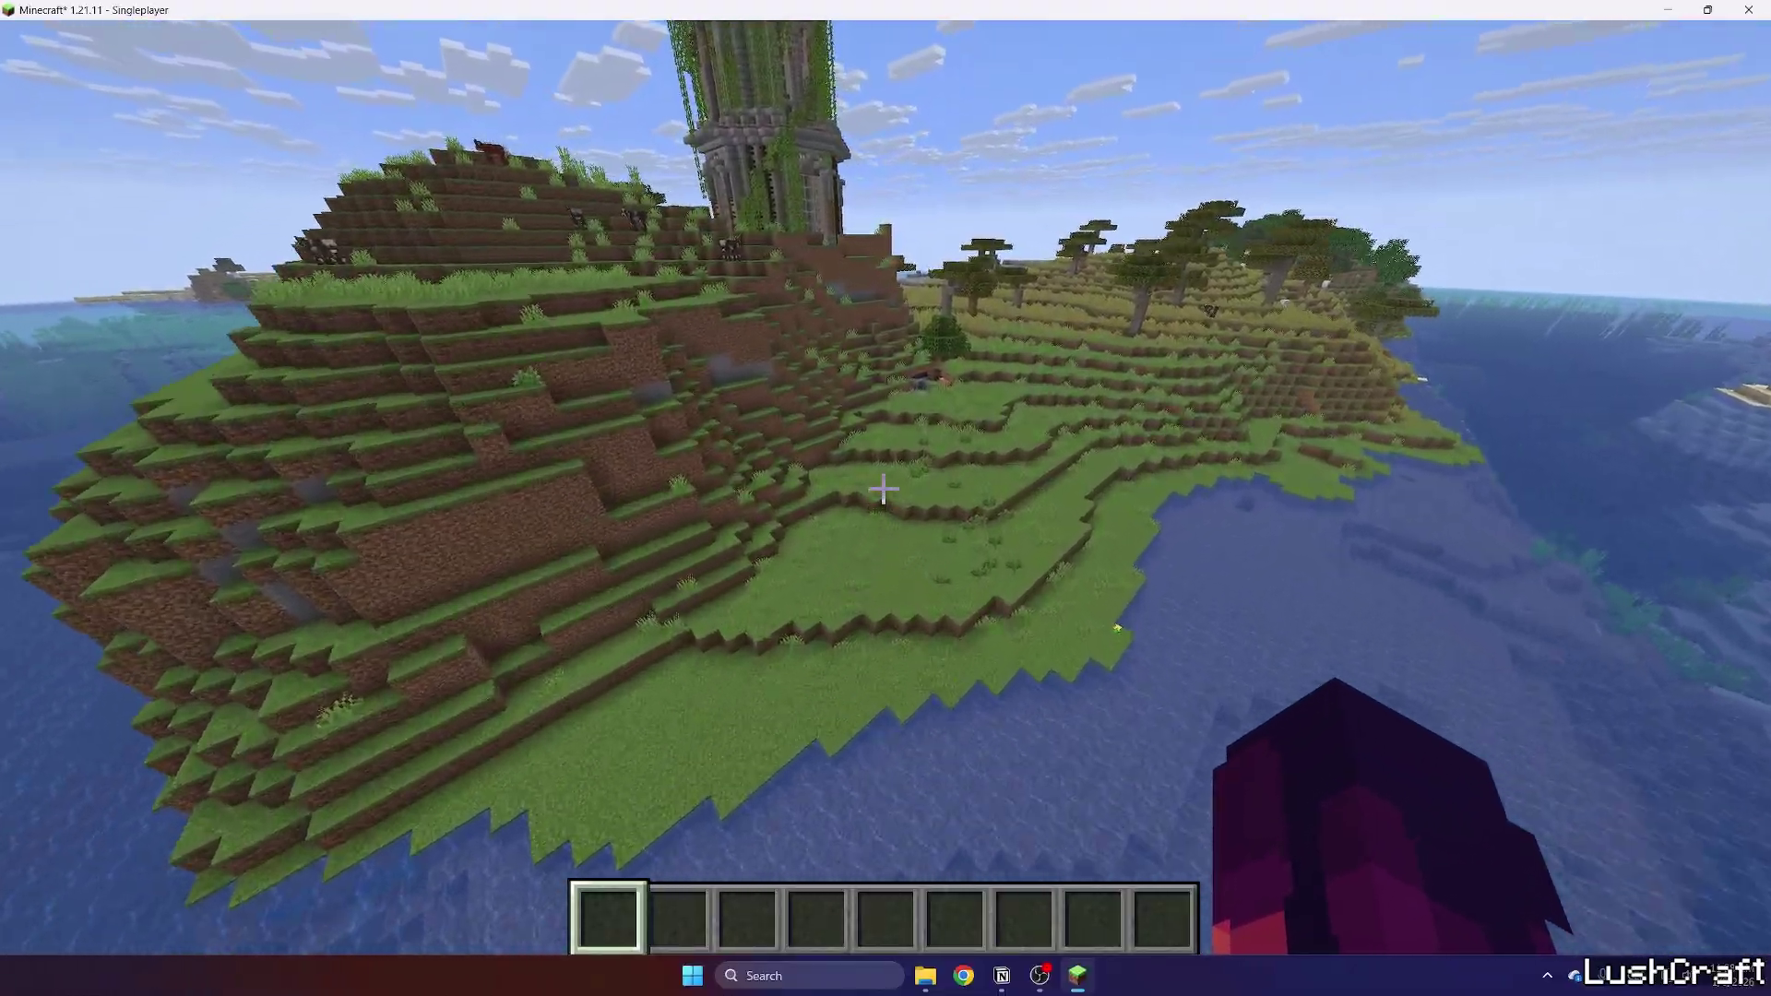
Run the Baritone command '#mine minecraft:diamond_ore' so the player paths toward diamond ore.
{"action": "key", "text": "t"}
{"action": "type", "text": "#m"}
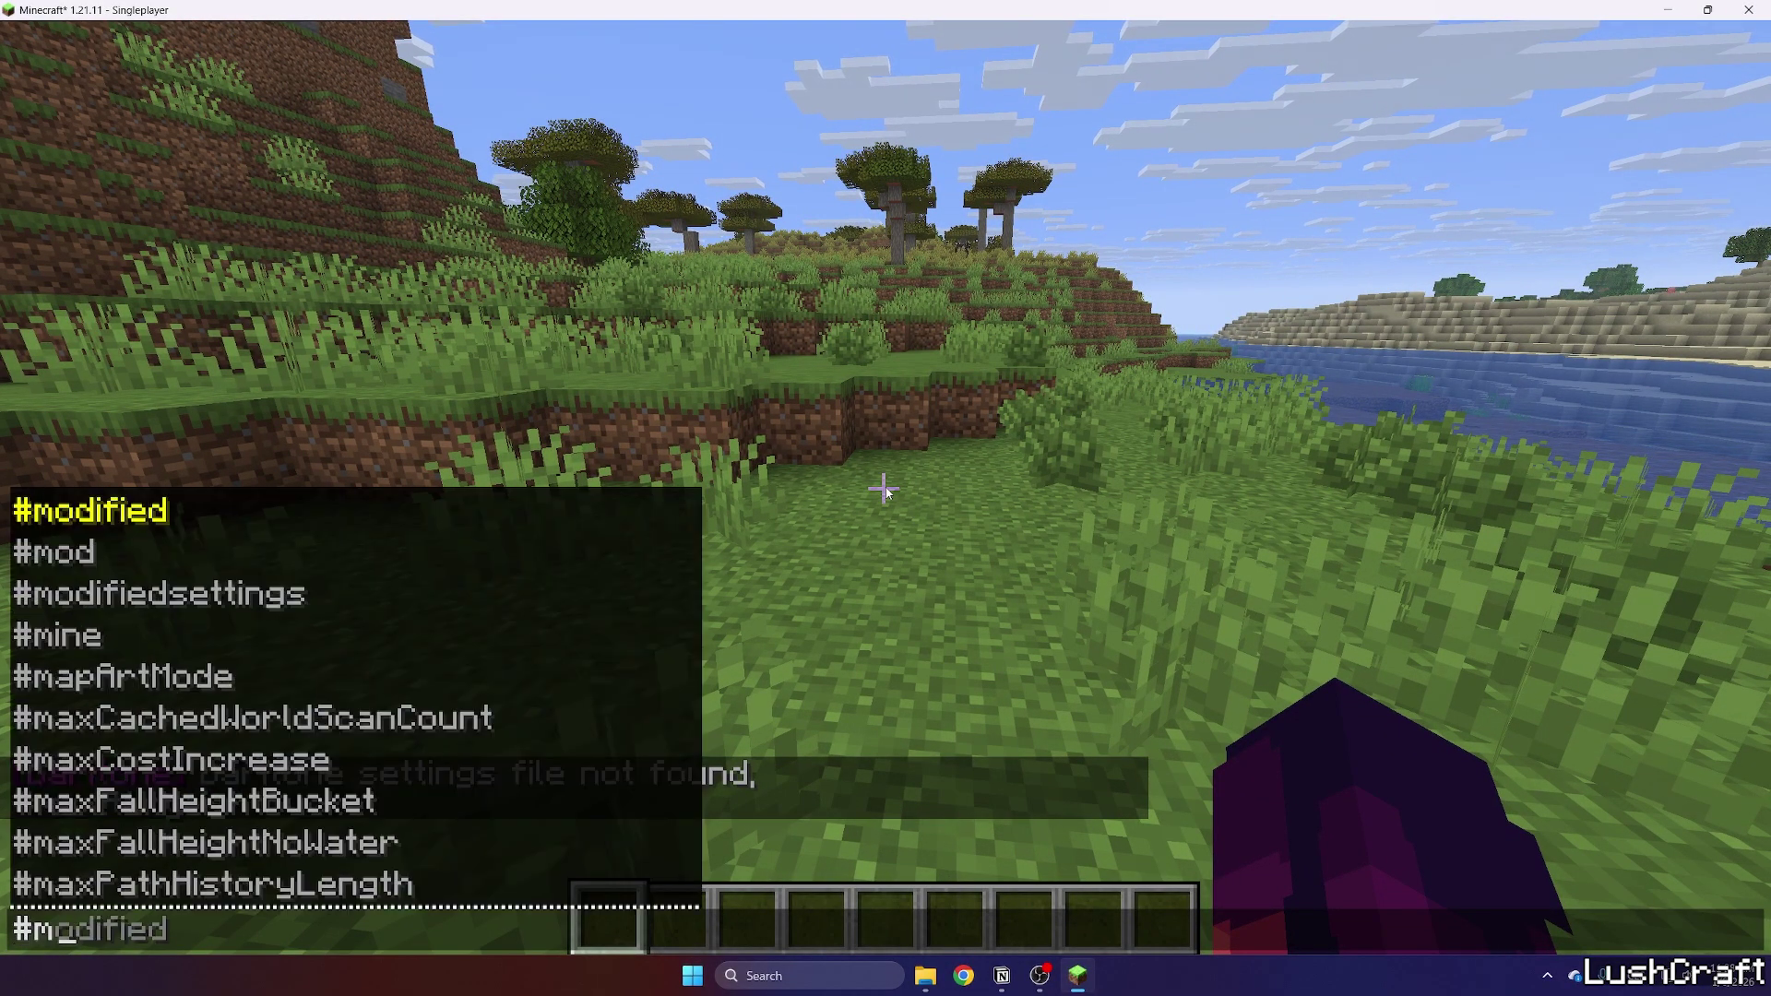
{"action": "type", "text": "ine "}
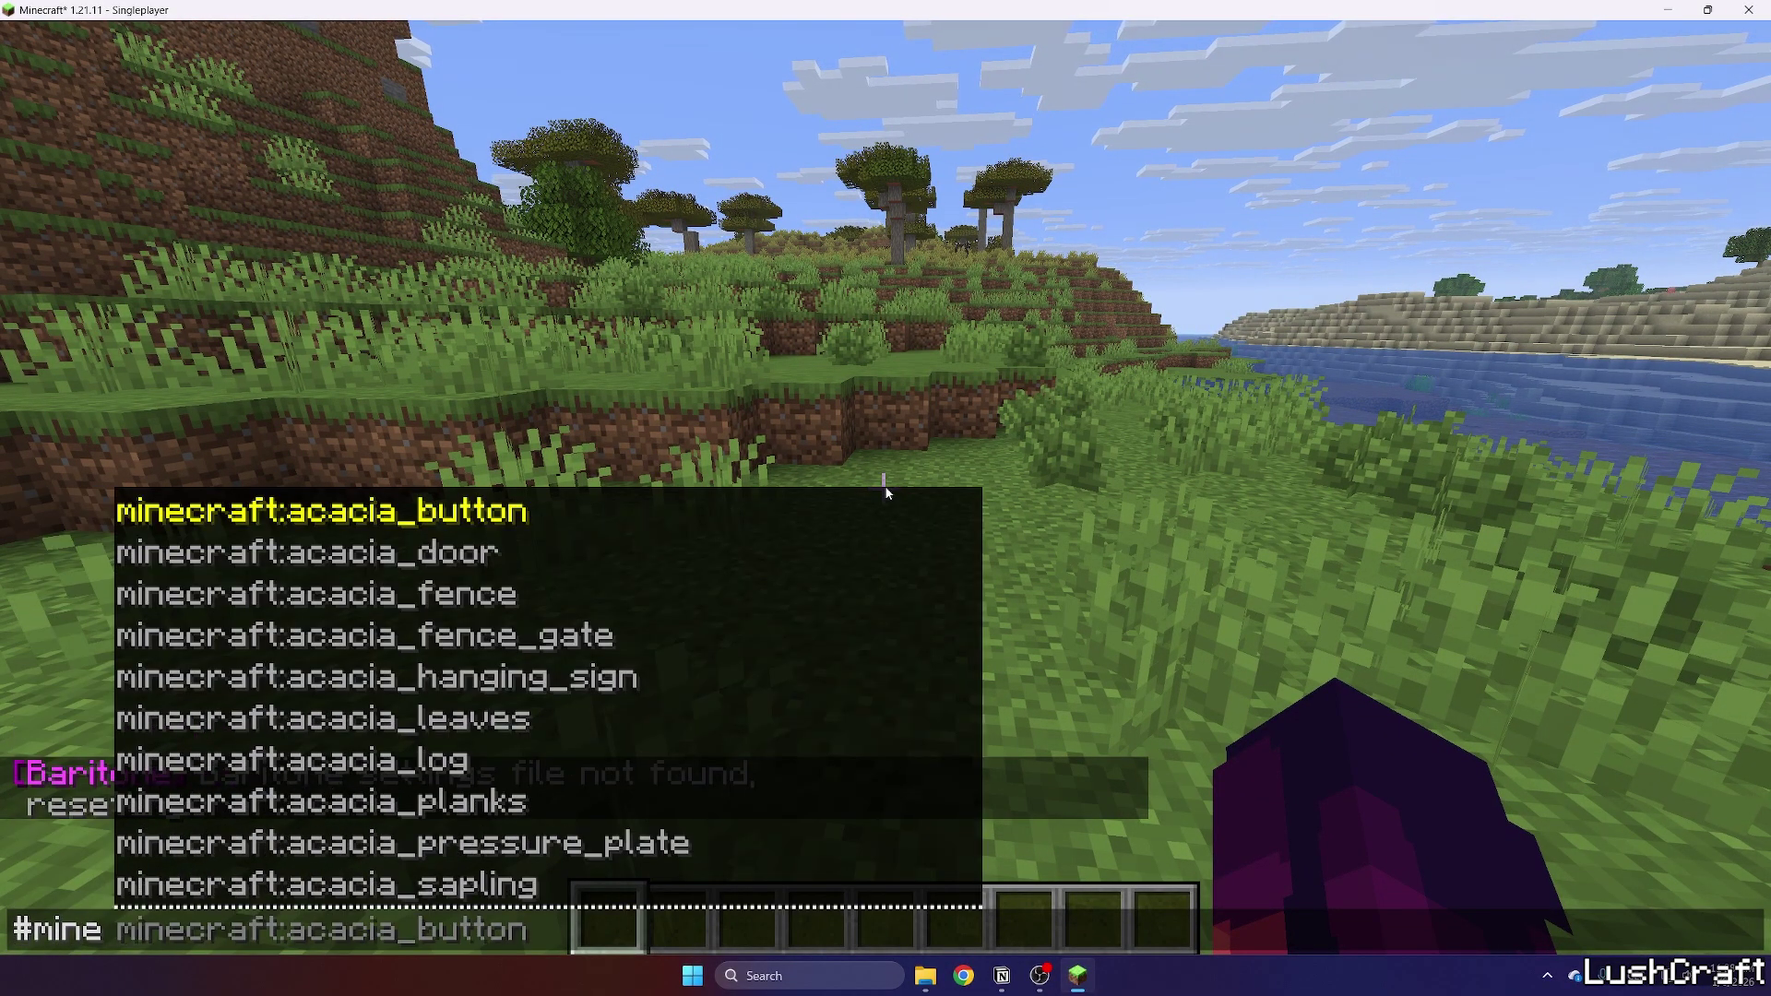
{"action": "type", "text": "diamond_ore"}
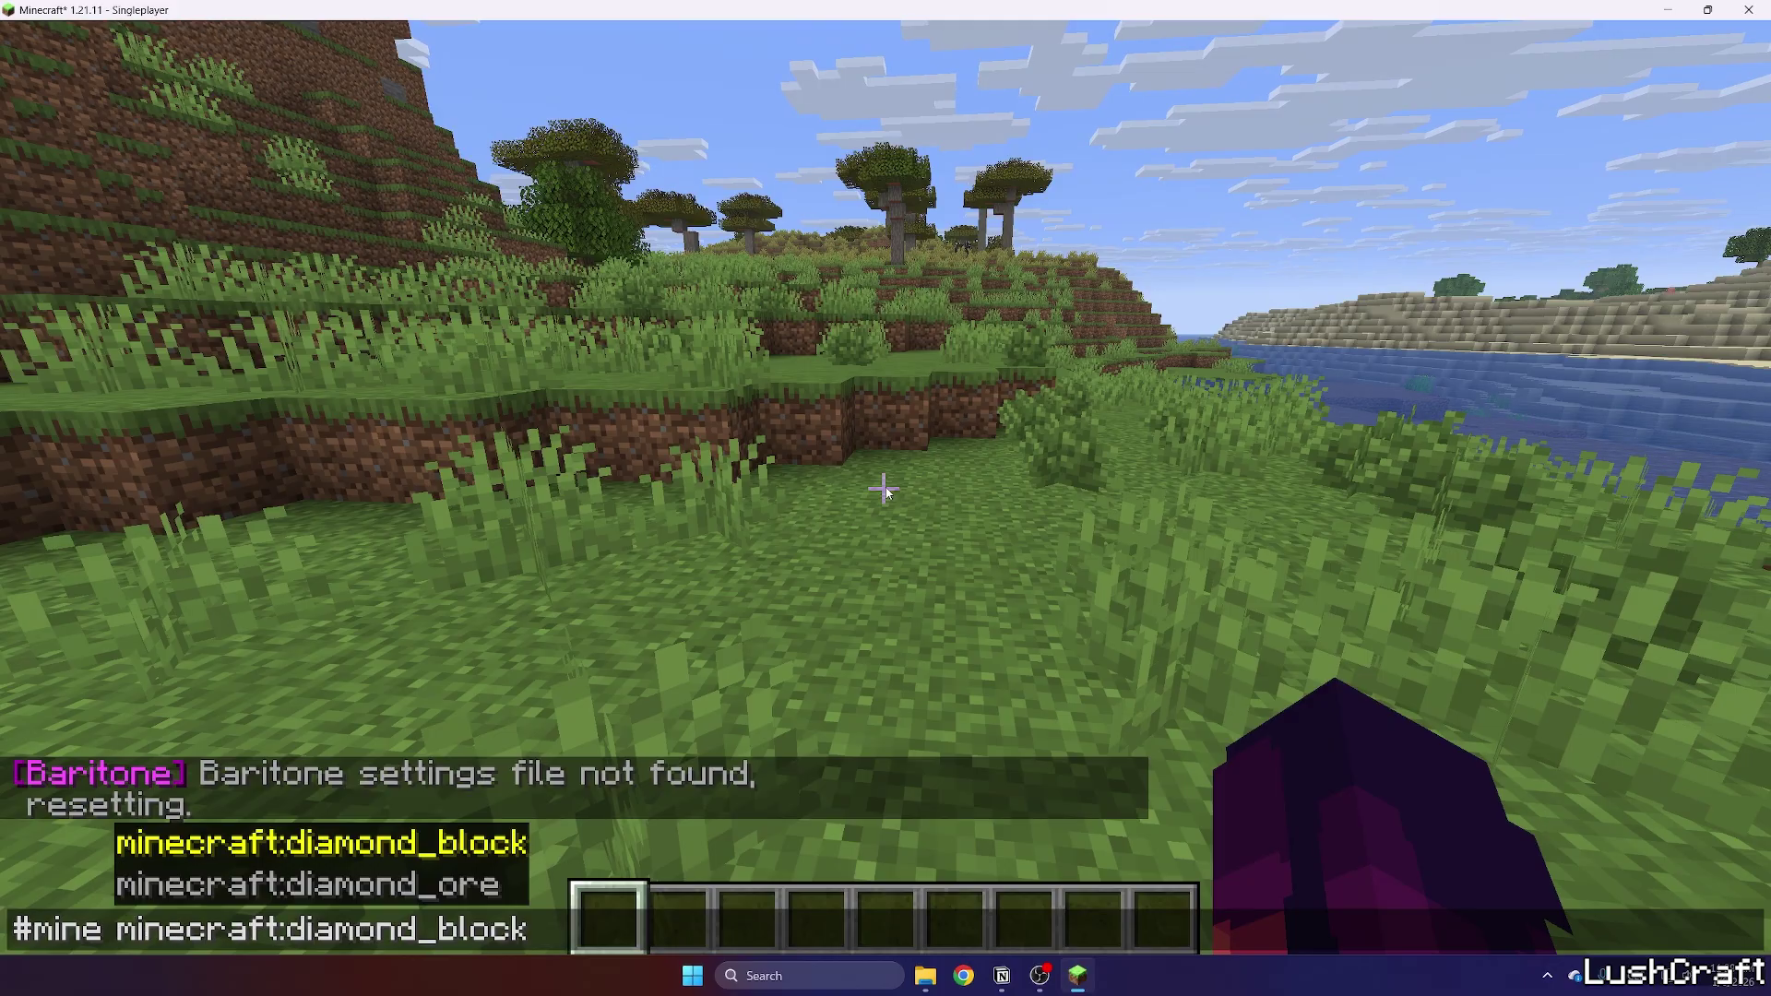
{"action": "key", "text": "Return"}
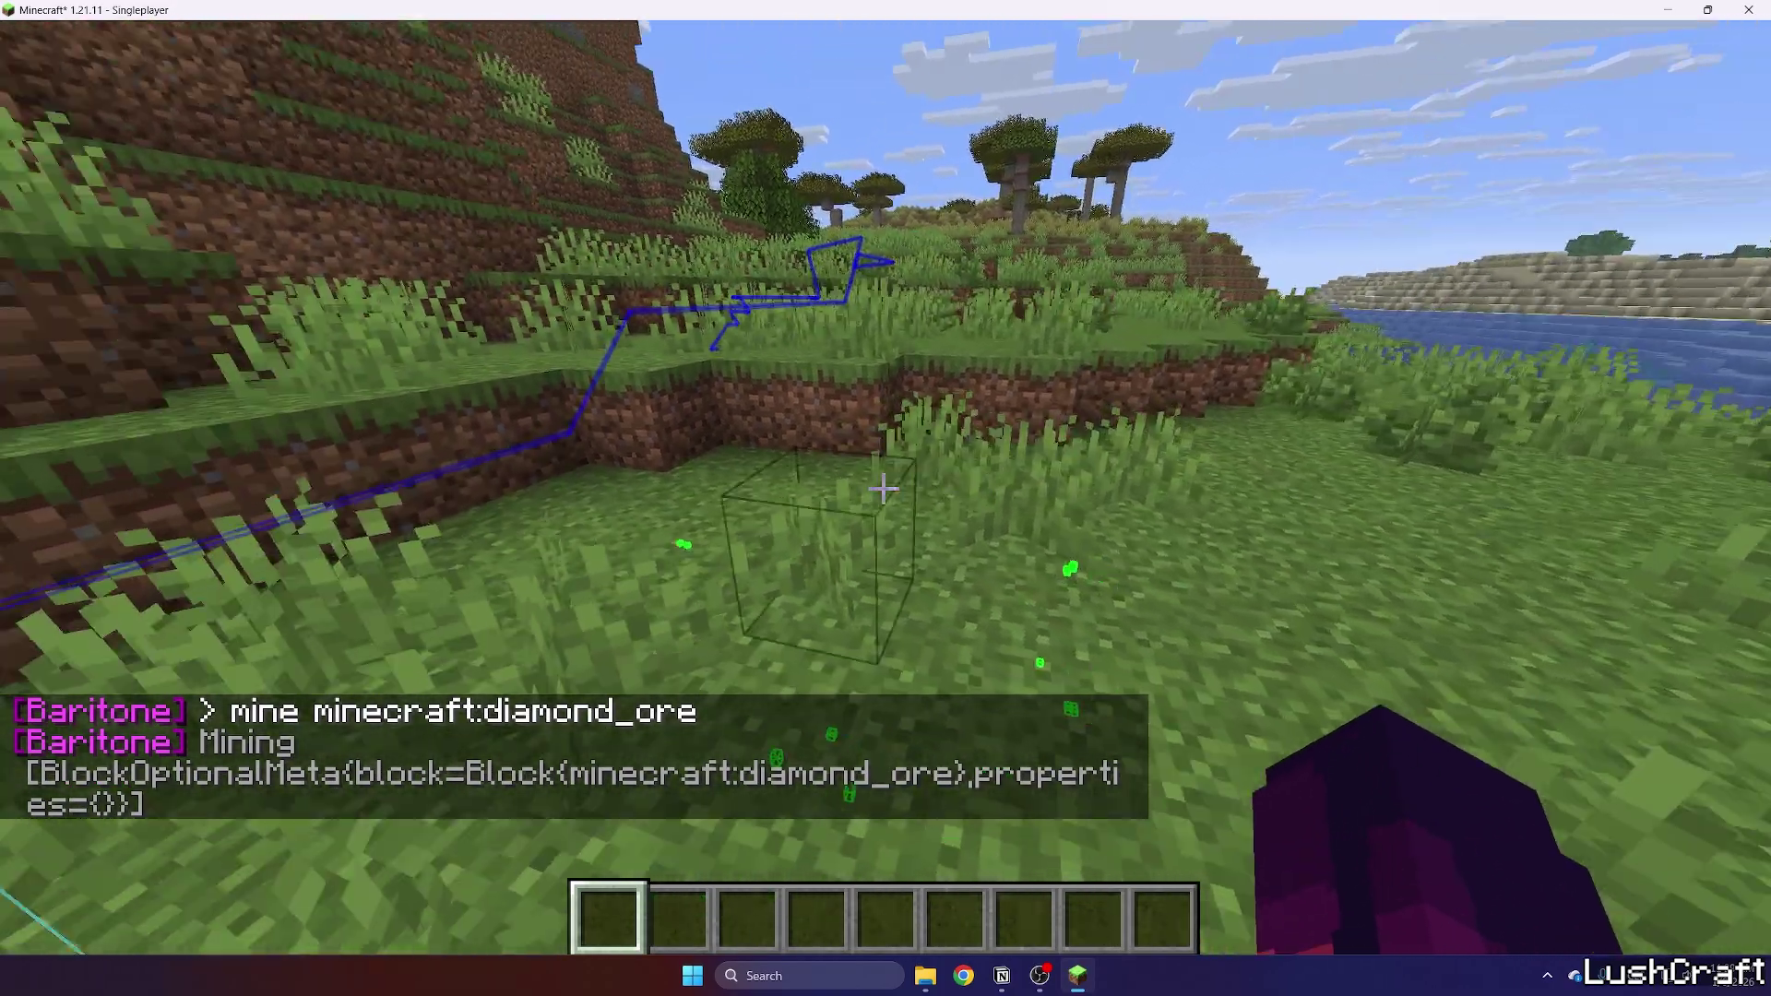